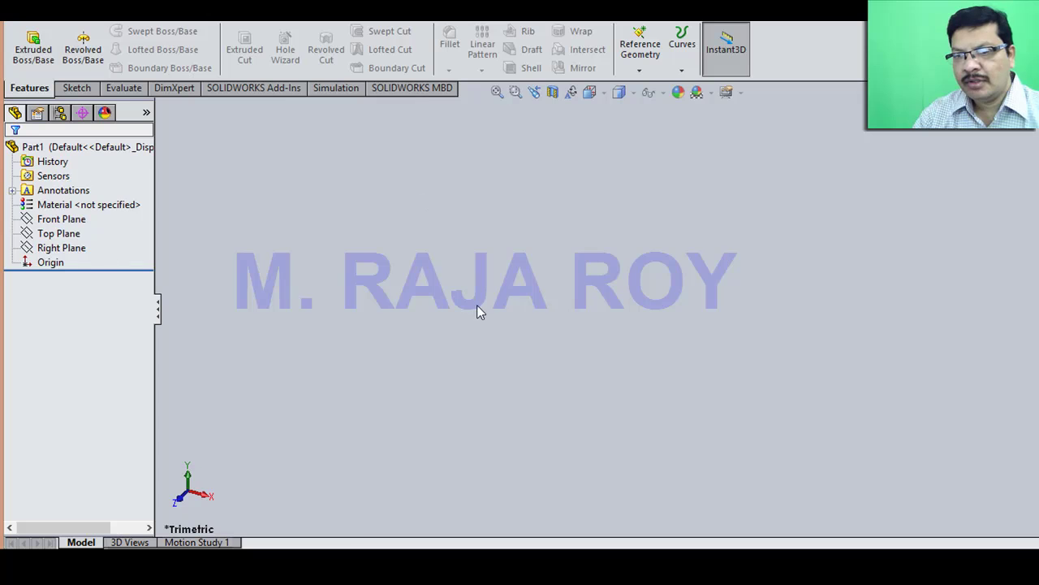
Step: Check the Body (part 1) in the reference drawing and start a sketch on the Front Plane
key(alt+Tab)
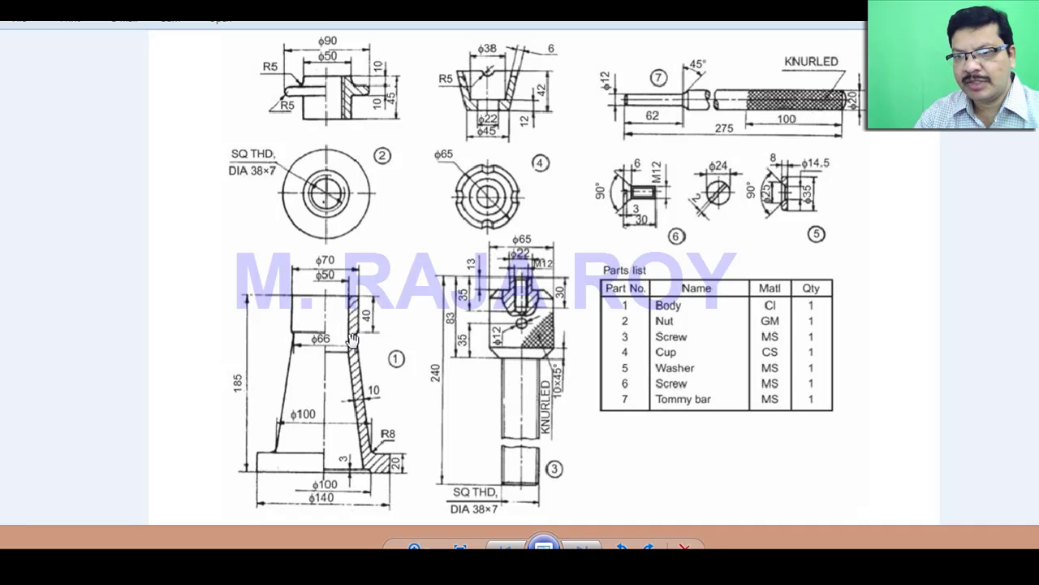
key(alt+Tab)
click(70, 223)
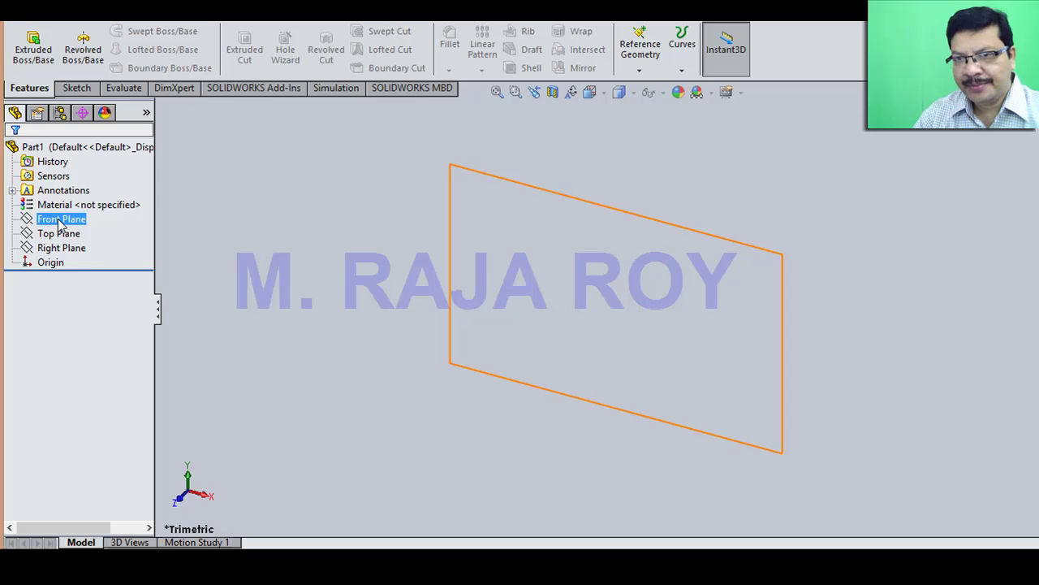
right_click(60, 224)
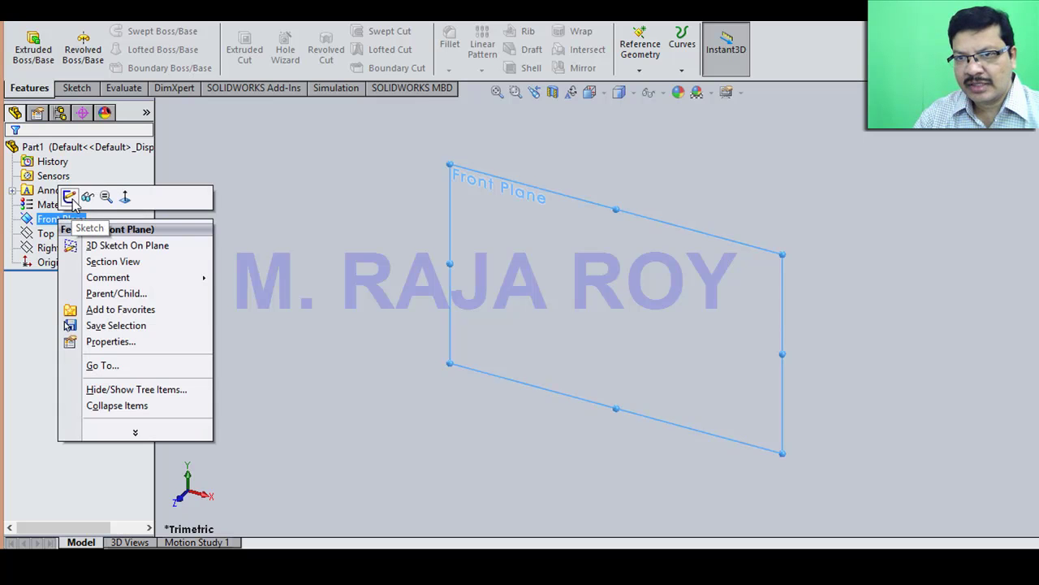
click(69, 198)
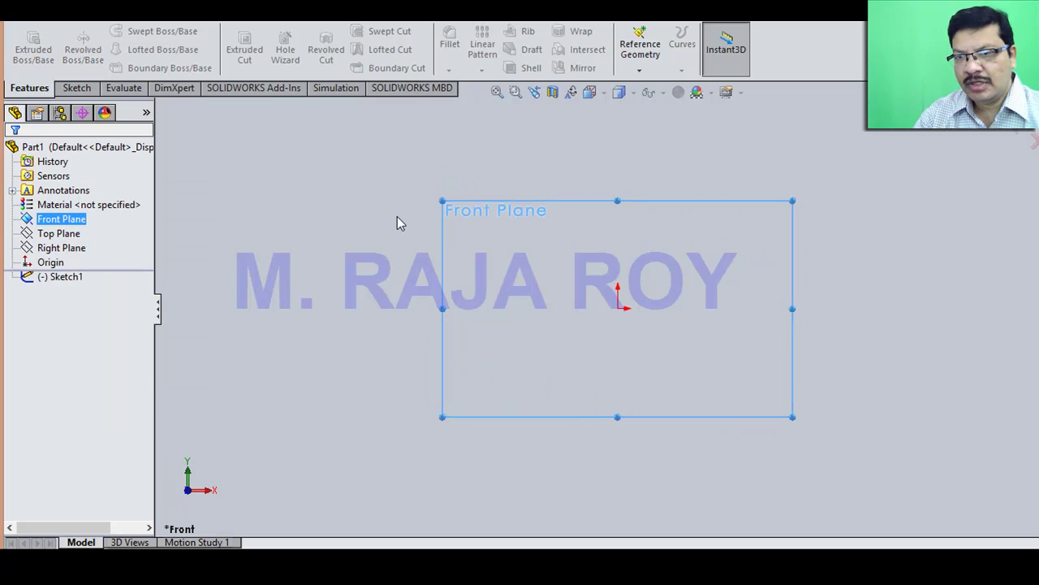
Step: Consult the reference drawing and draw a vertical centerline about 104 mm long upward from the origin
key(alt+Tab)
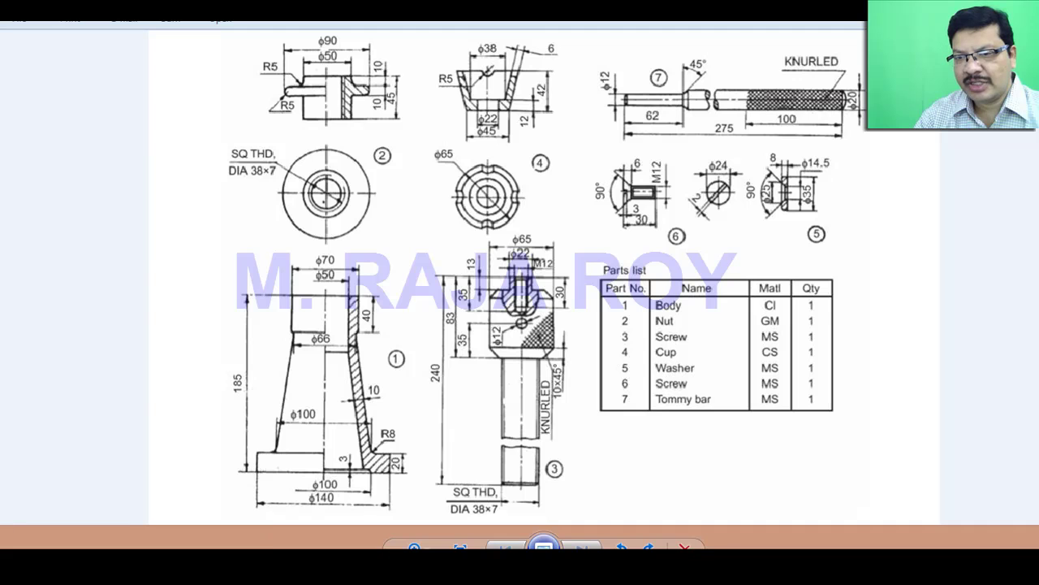
key(alt+Tab)
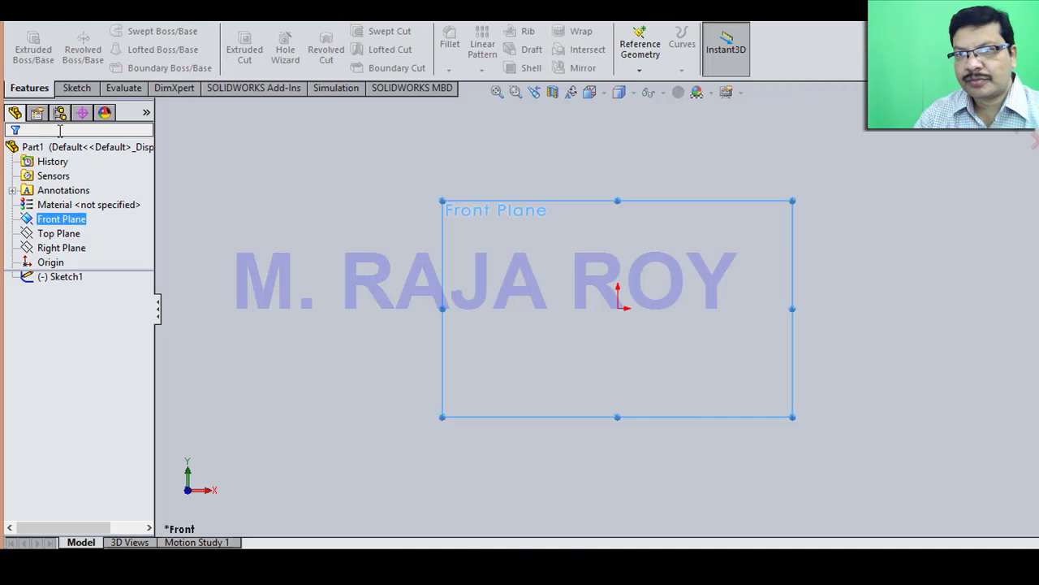
click(78, 88)
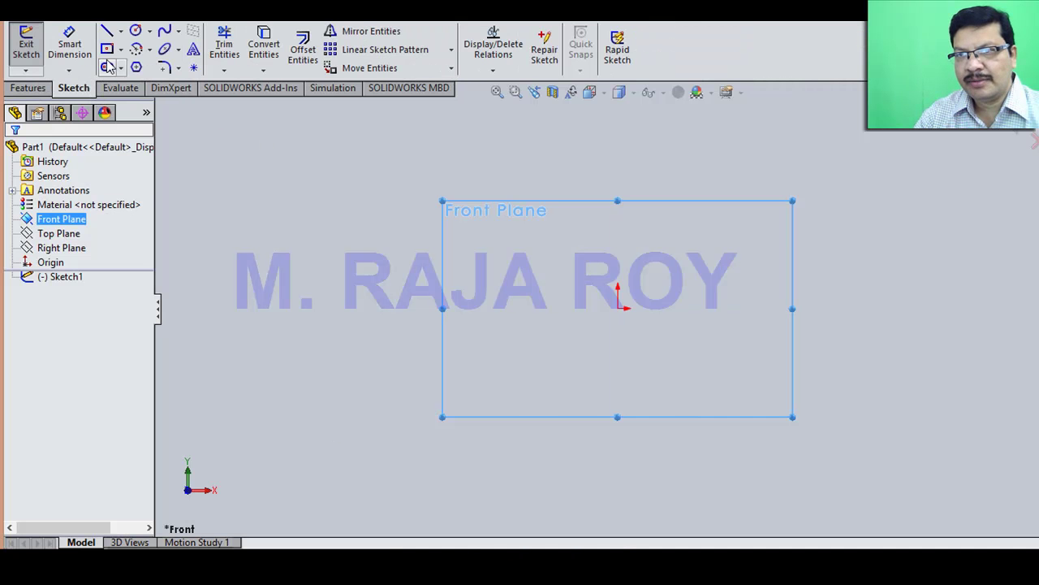
click(118, 35)
click(138, 63)
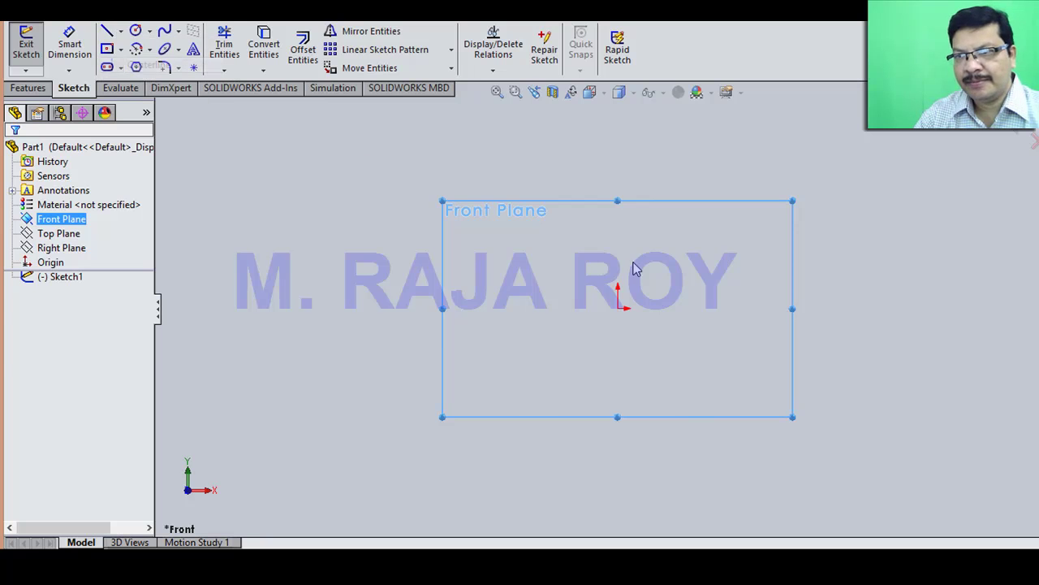
click(619, 307)
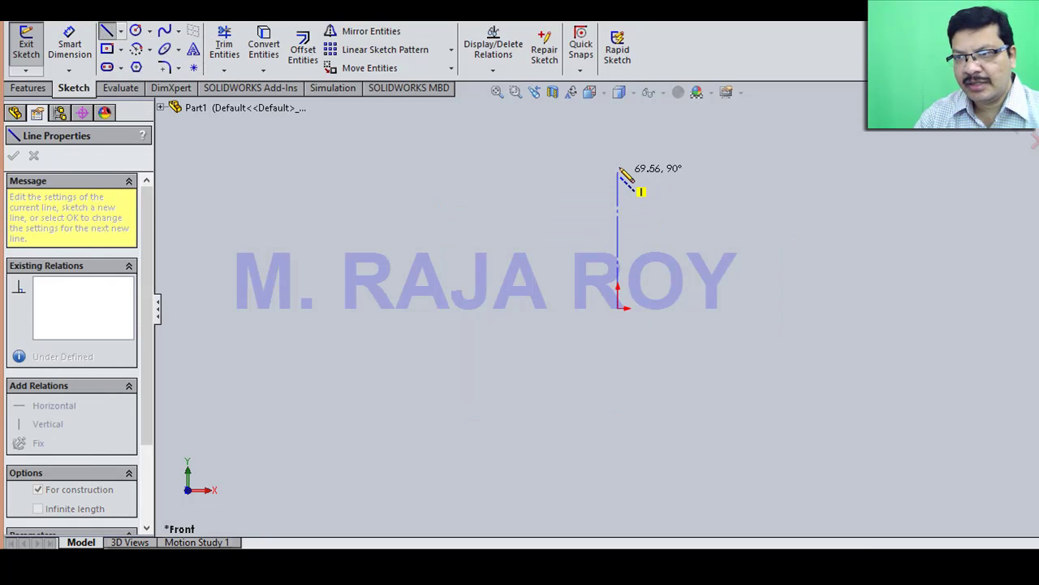
click(619, 105)
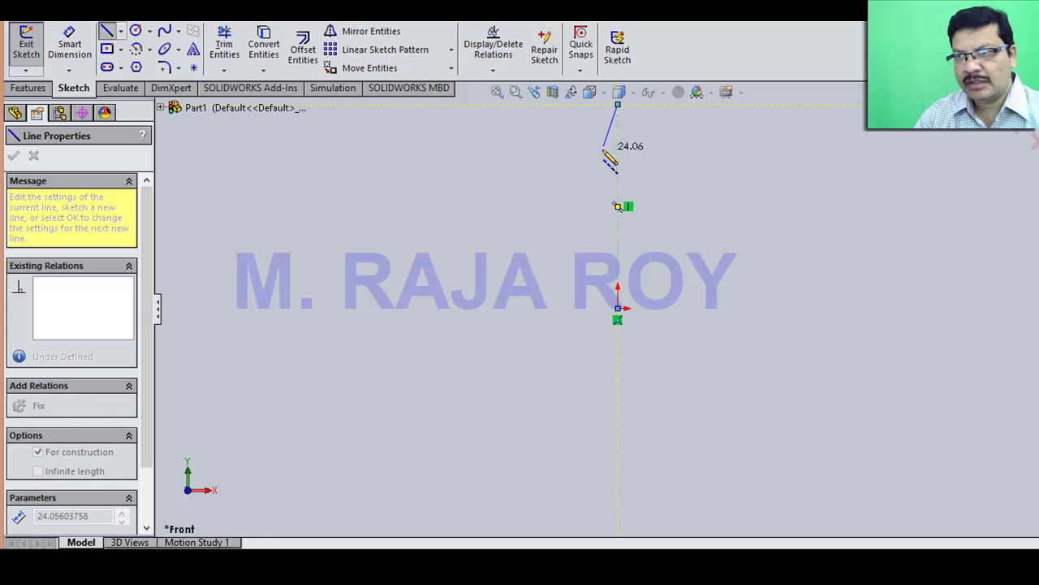
key(Escape)
key(f)
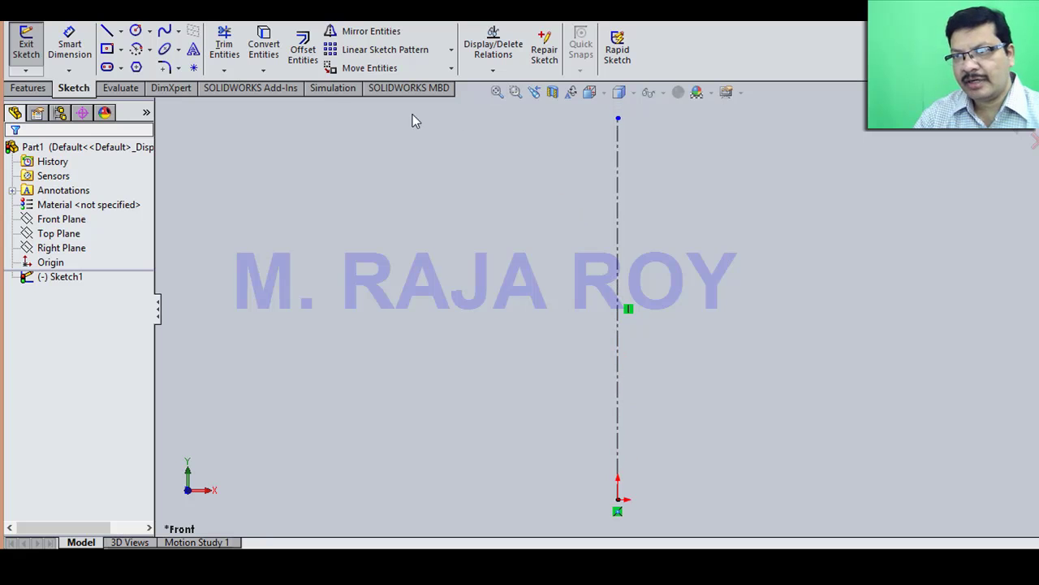
Step: Sketch the base outline from the origin: a horizontal line about 50 mm, a vertical about 13 mm, and a short horizontal line inward
click(107, 30)
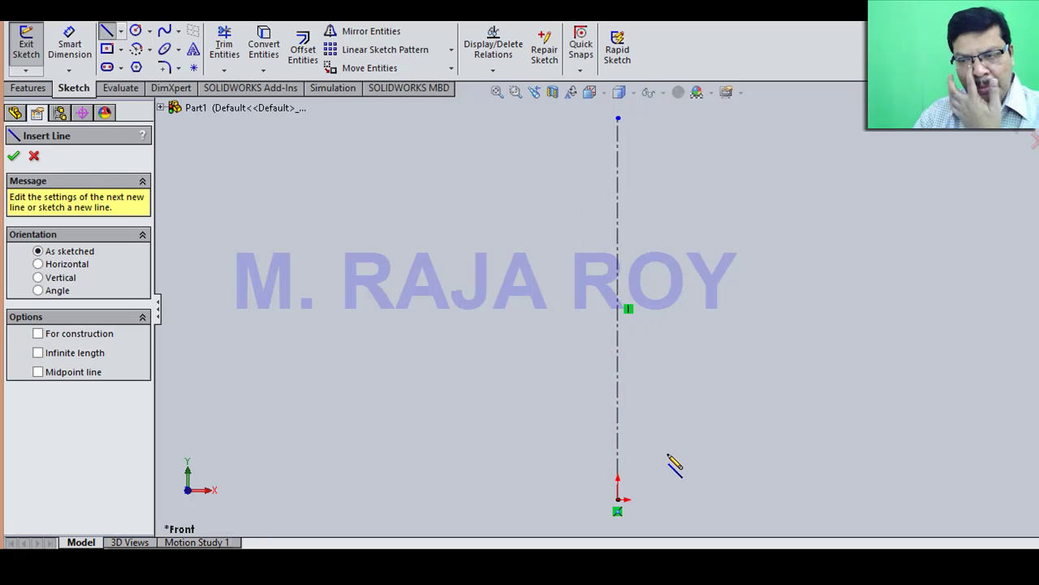
click(618, 500)
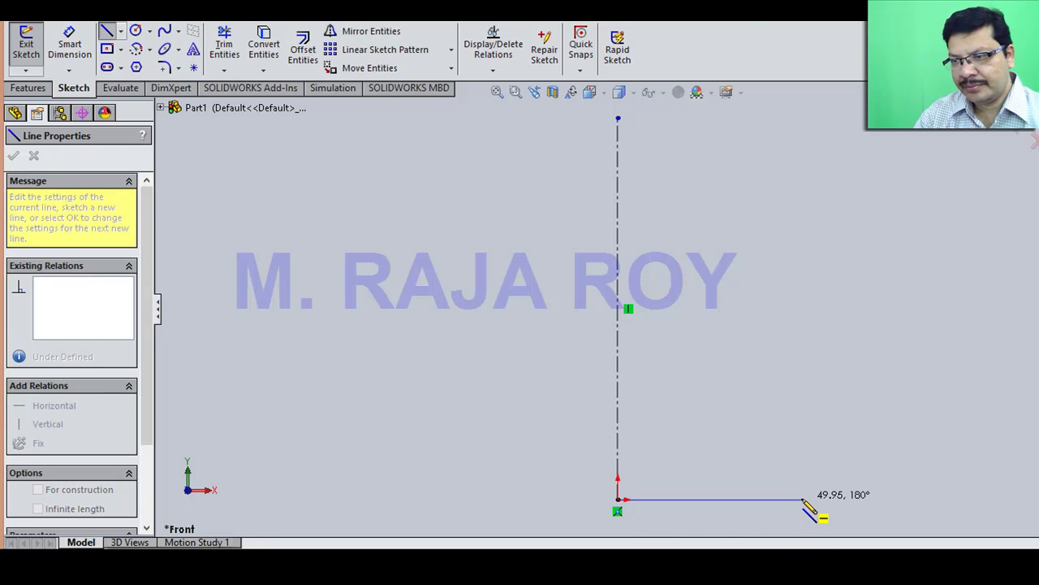
click(802, 499)
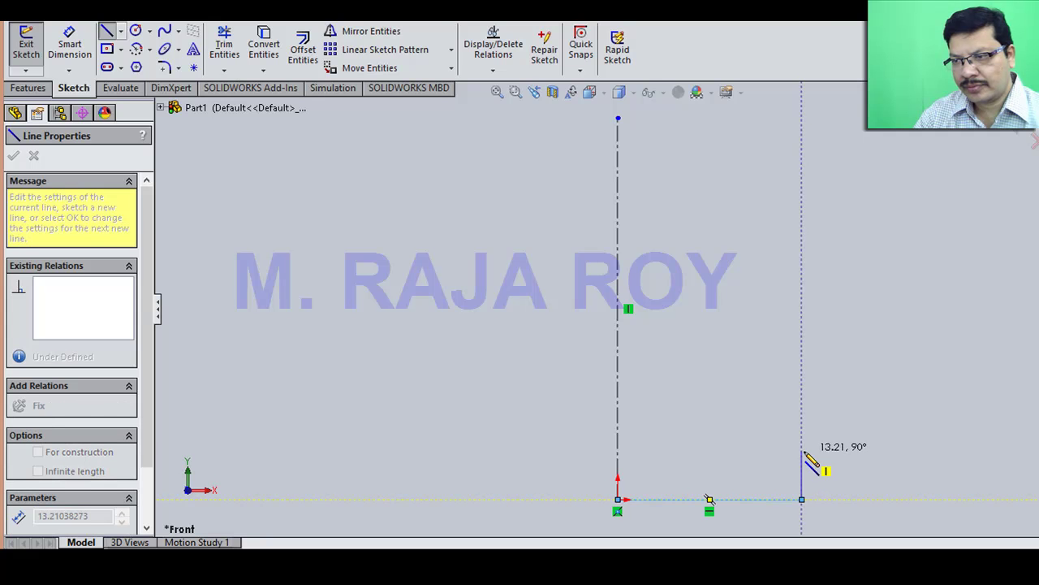
click(802, 452)
click(768, 451)
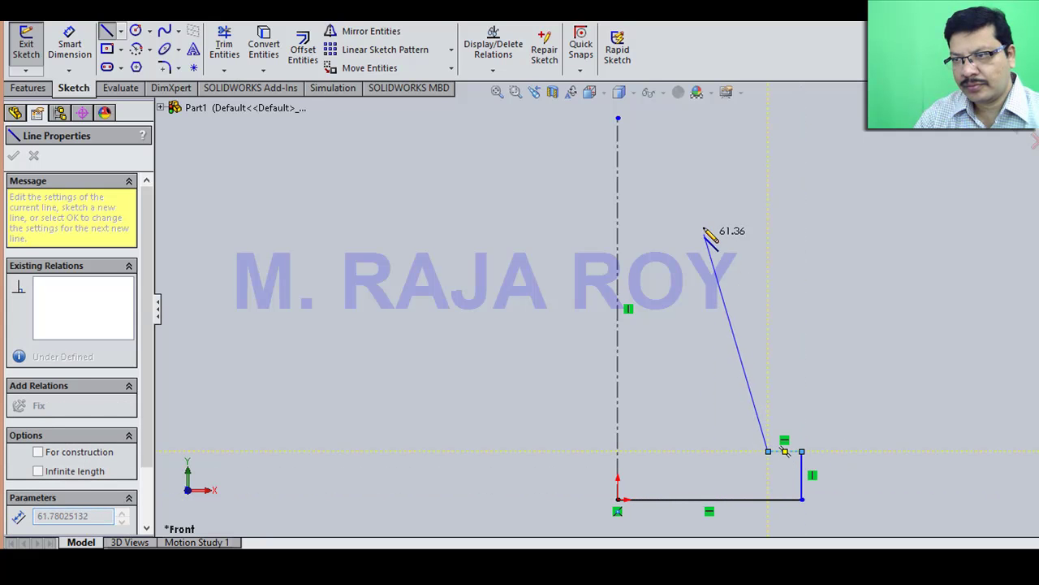
Step: Continue the outline with a sloping line, an outward step about 6 mm, an upright about 24 mm, a top edge about 10 mm and a vertical inner line
click(696, 205)
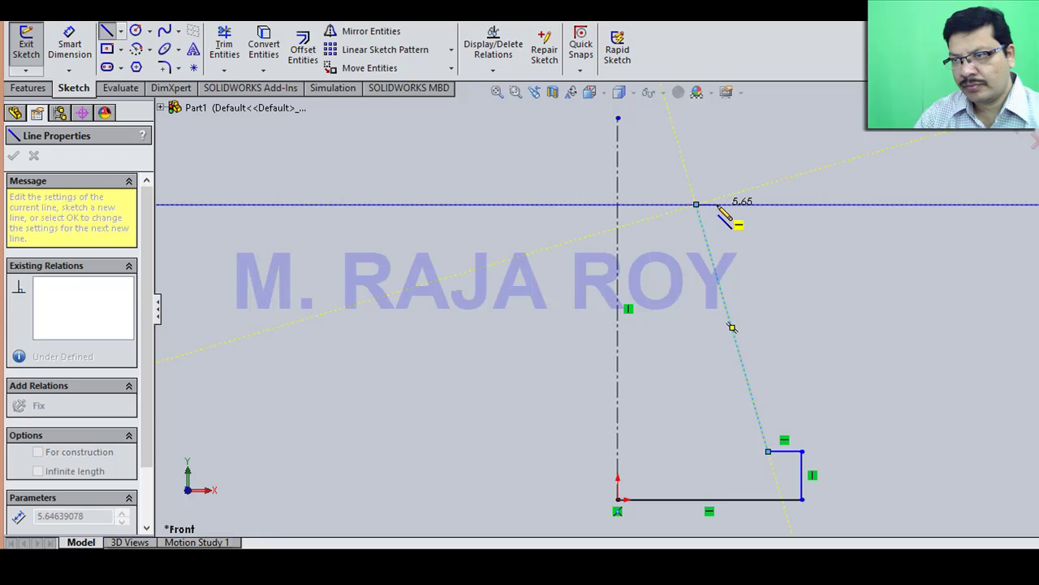
click(716, 205)
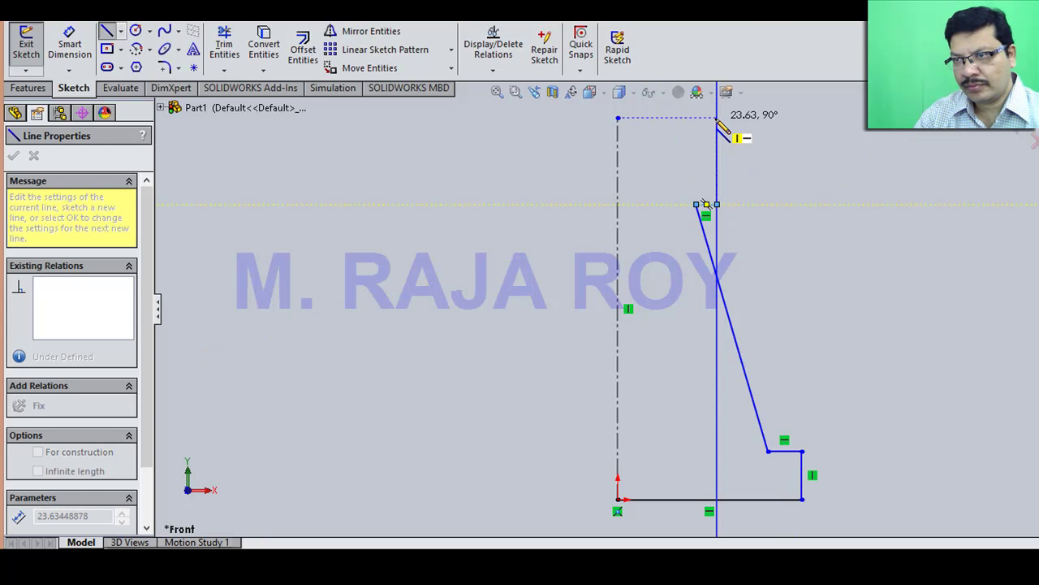
click(716, 118)
click(681, 118)
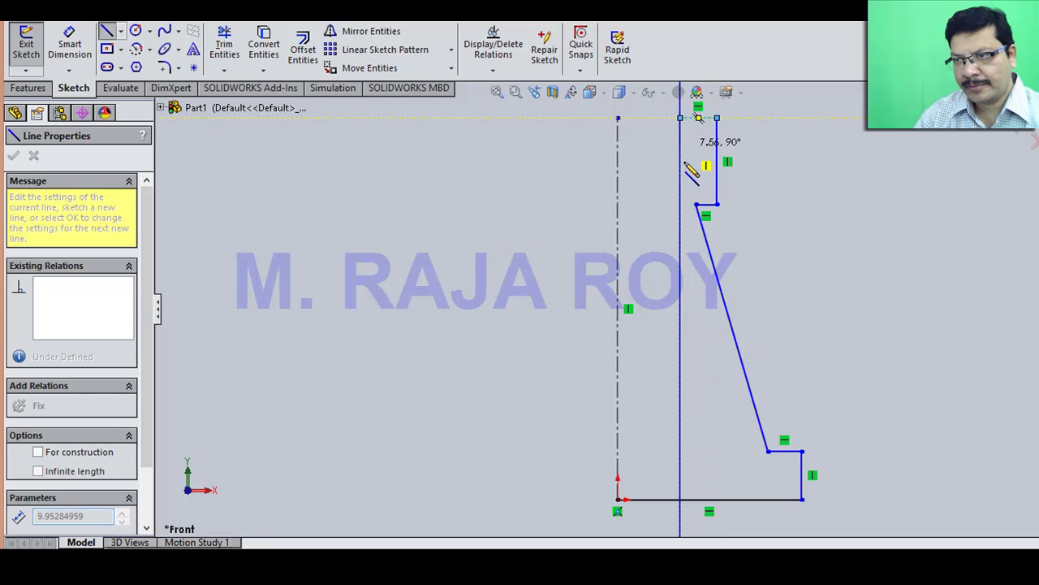
click(681, 246)
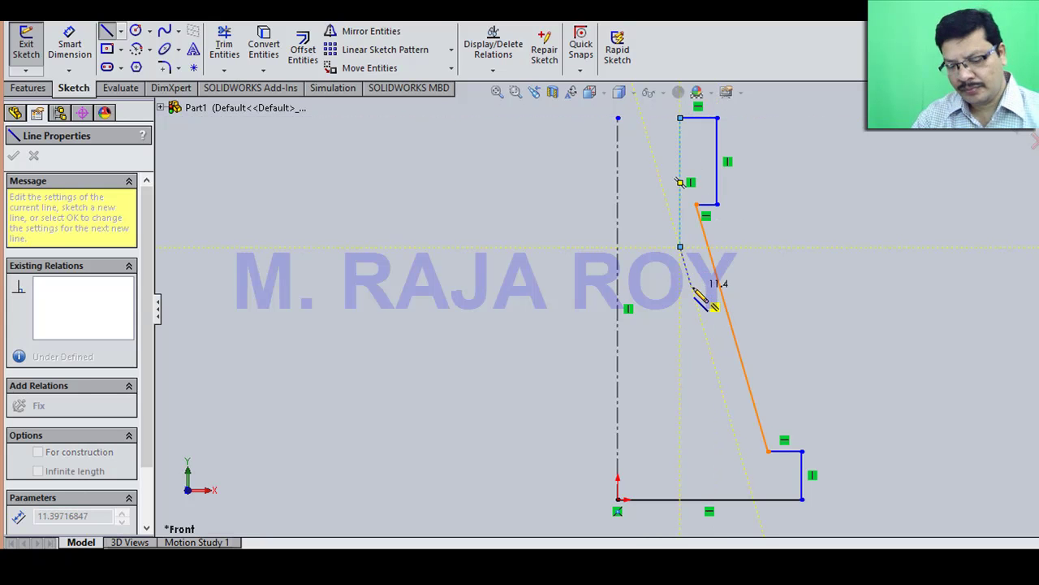
key(Escape)
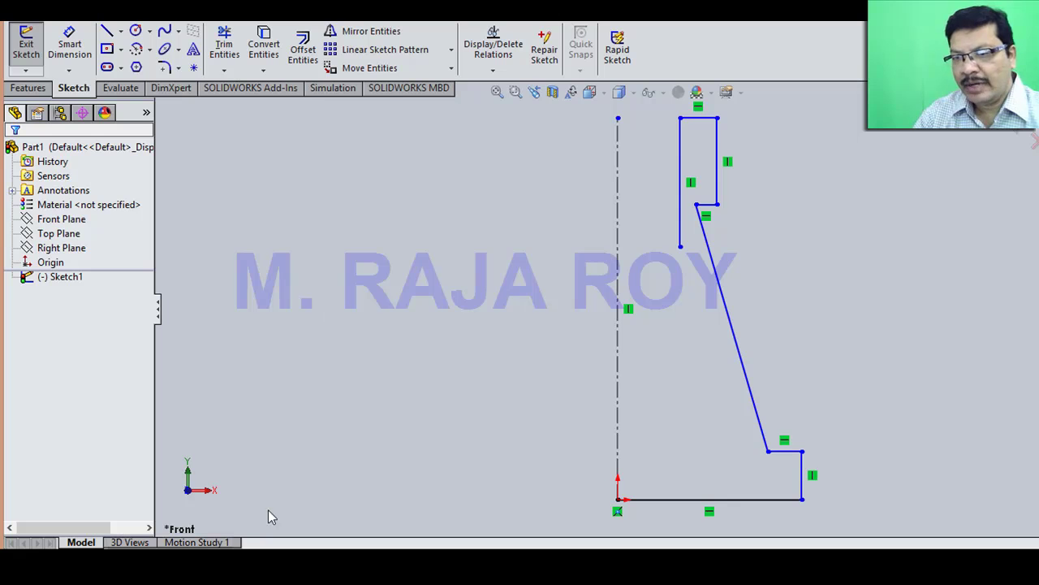
Step: Check the body's dimensions in the reference drawing and dimension the vertical centerline at 185 mm
key(alt+Tab)
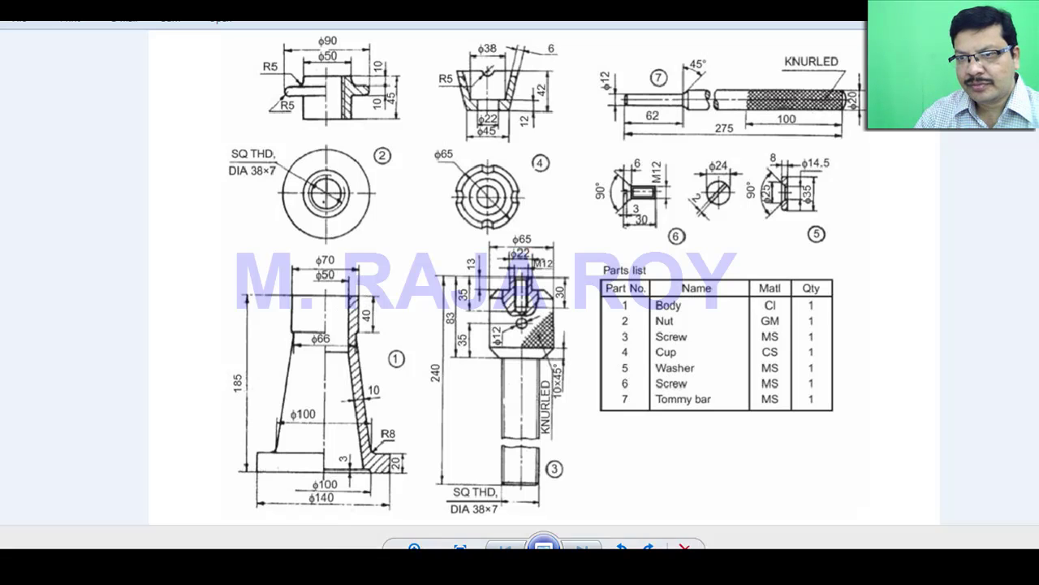
key(alt+Tab)
click(70, 44)
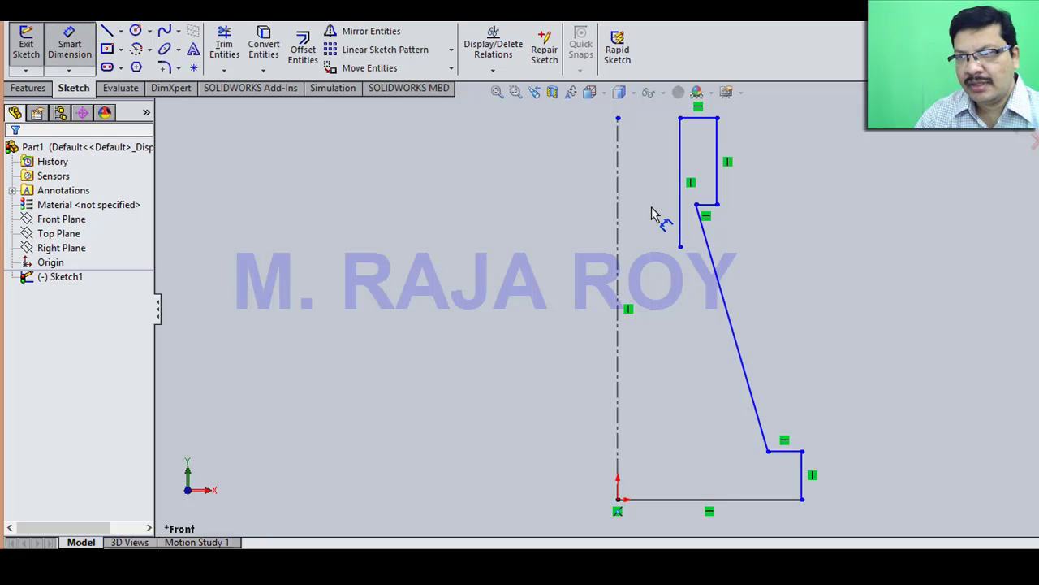
click(619, 216)
click(516, 227)
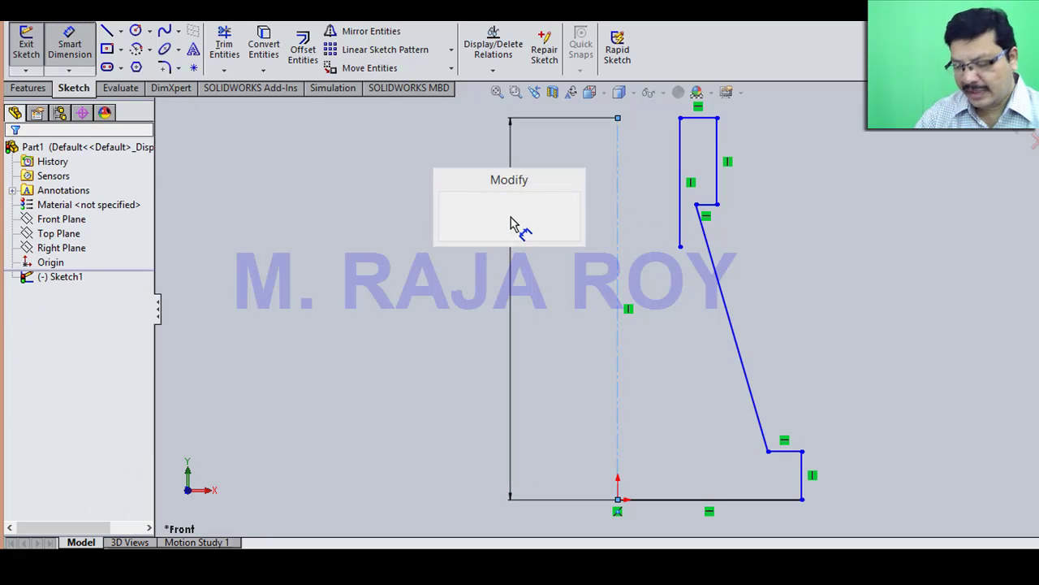
text(185)
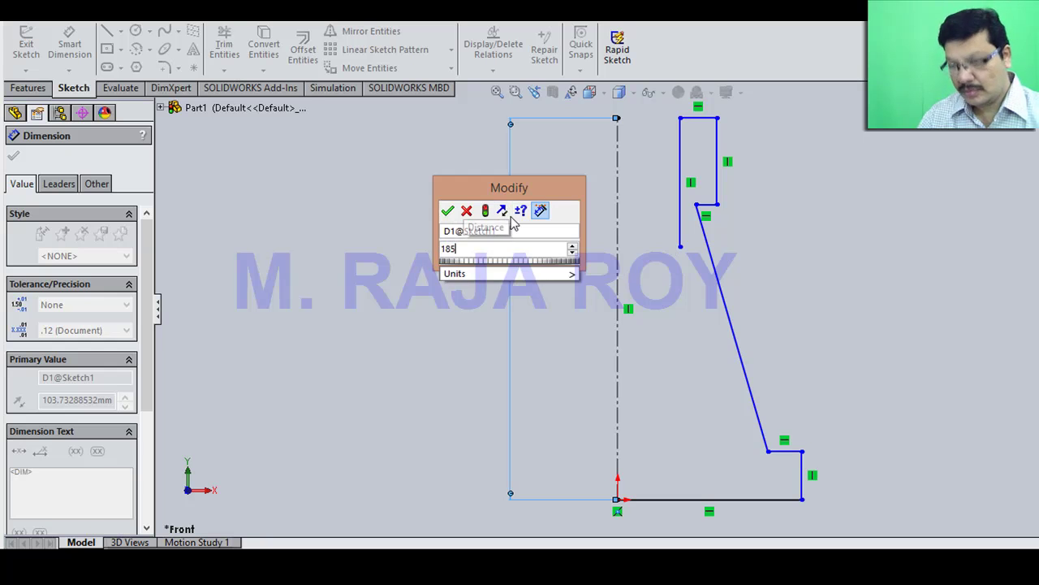
key(Return)
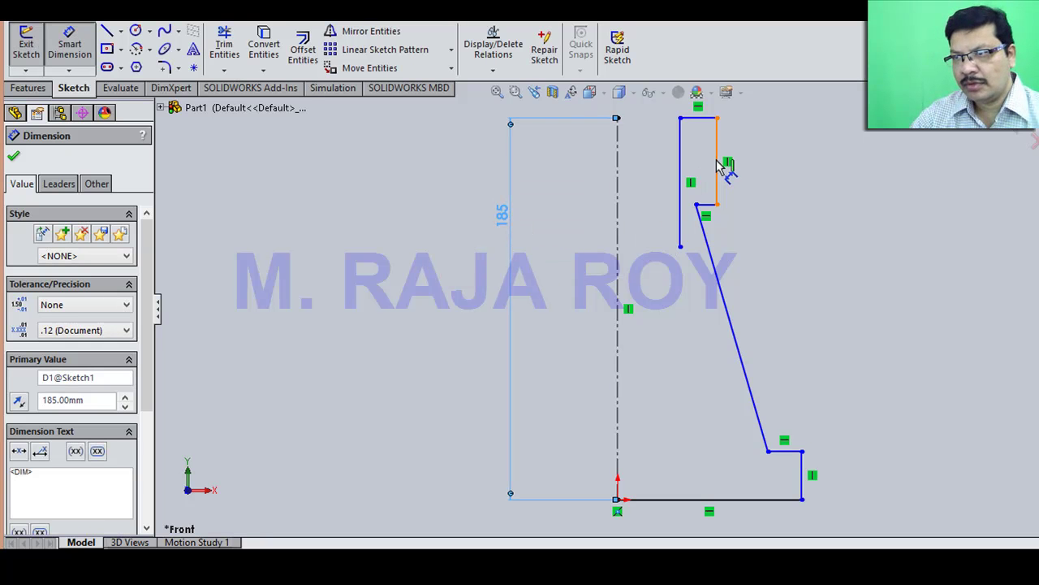
Step: Dimension the upper collar's outer vertical line at 40 mm
click(718, 163)
click(784, 173)
text(40)
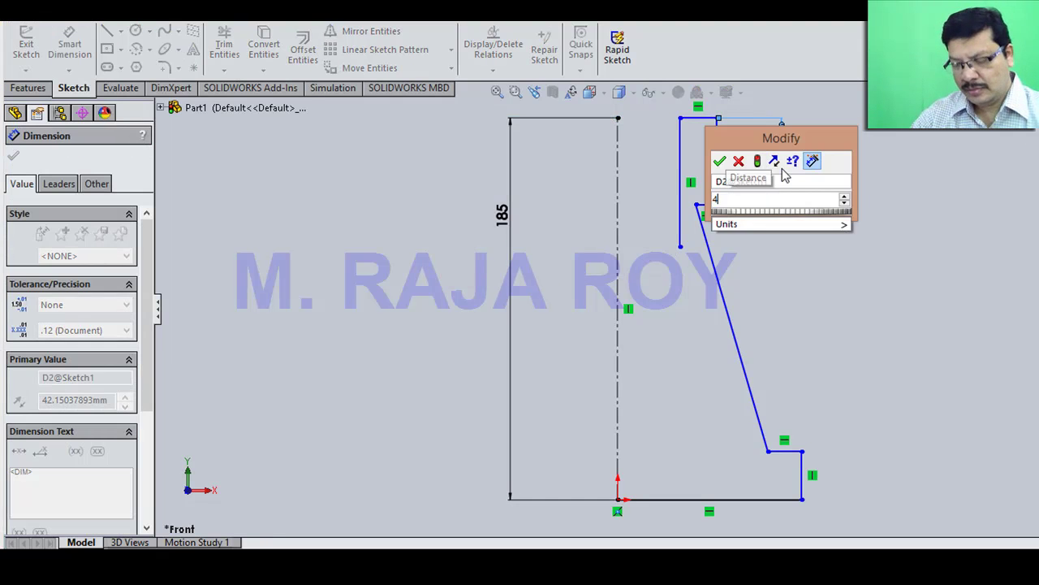
click(720, 162)
Step: Dimension the distance from the centerline to the collar's outer vertical line at 35 mm
drag(619, 153, 717, 165)
click(719, 162)
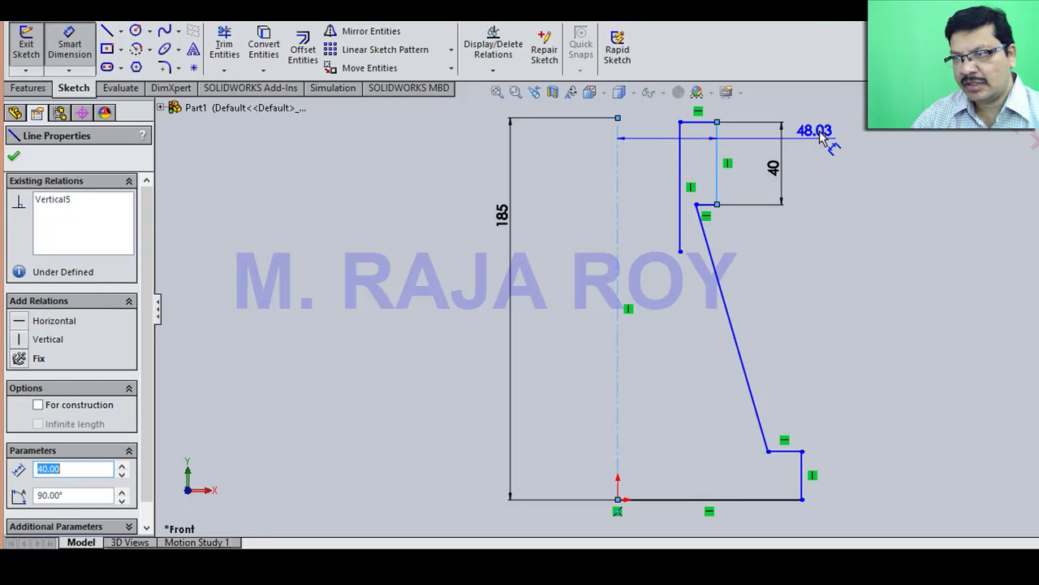
click(832, 114)
text(16)
key(Return)
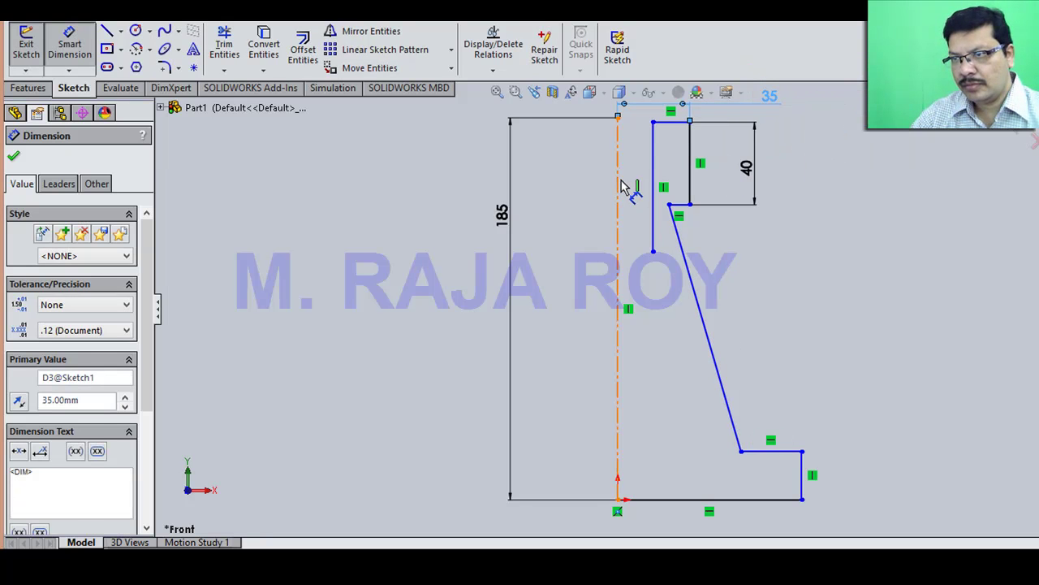
Step: Dimension the distance from the centerline to the inner vertical line at 25 mm
click(652, 176)
click(617, 179)
click(821, 160)
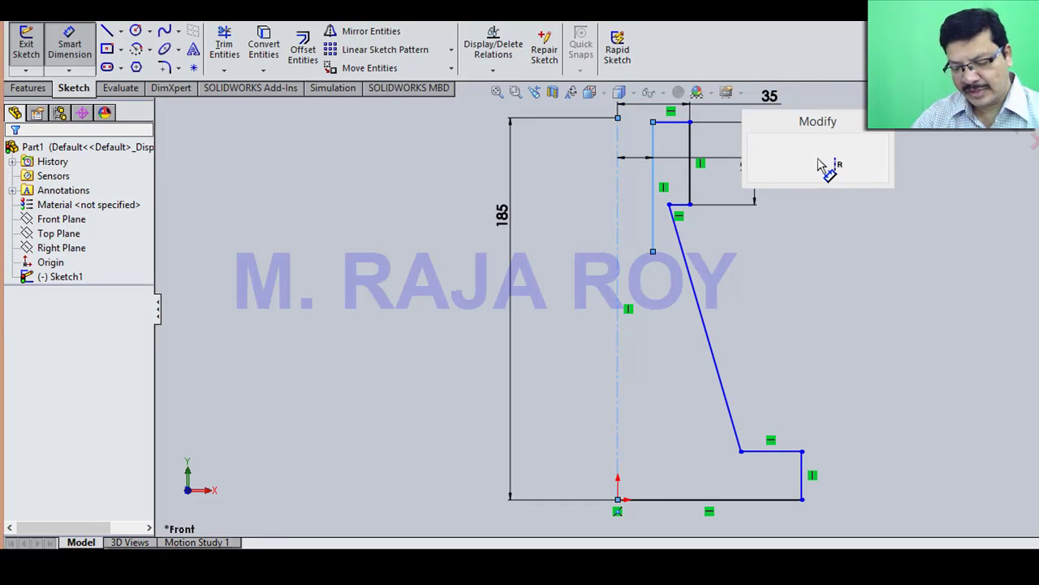
text(25)
key(Return)
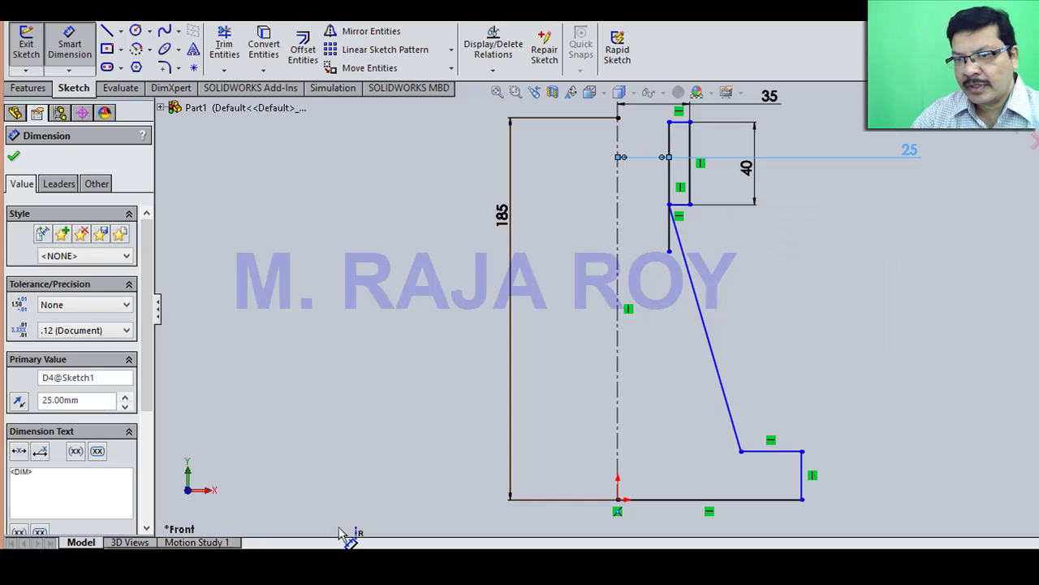
Step: Check the reference drawing and dimension the distance from the centerline to the sloping line's upper endpoint at 33 mm
key(alt+Tab)
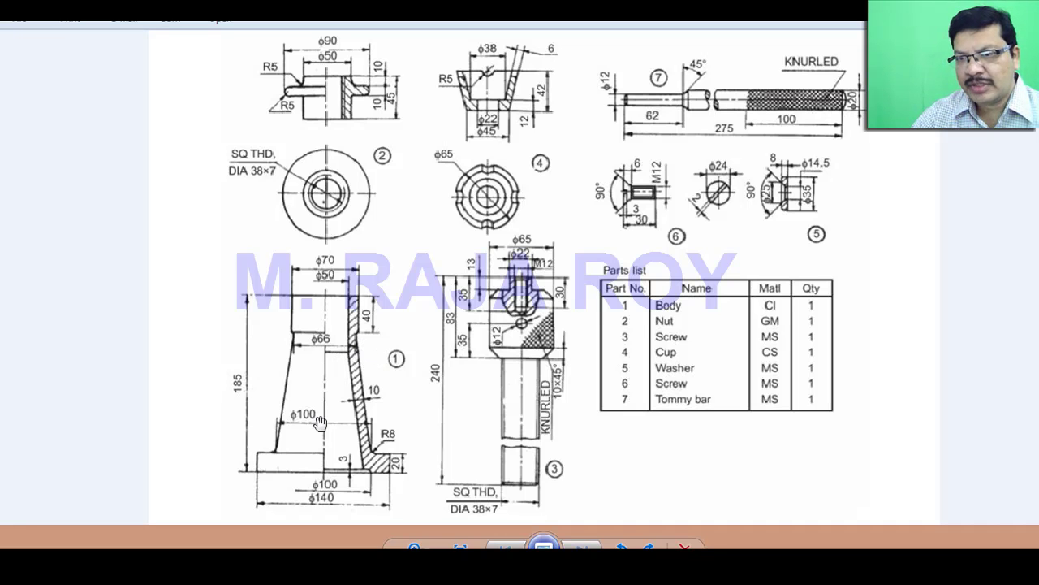
key(alt+Tab)
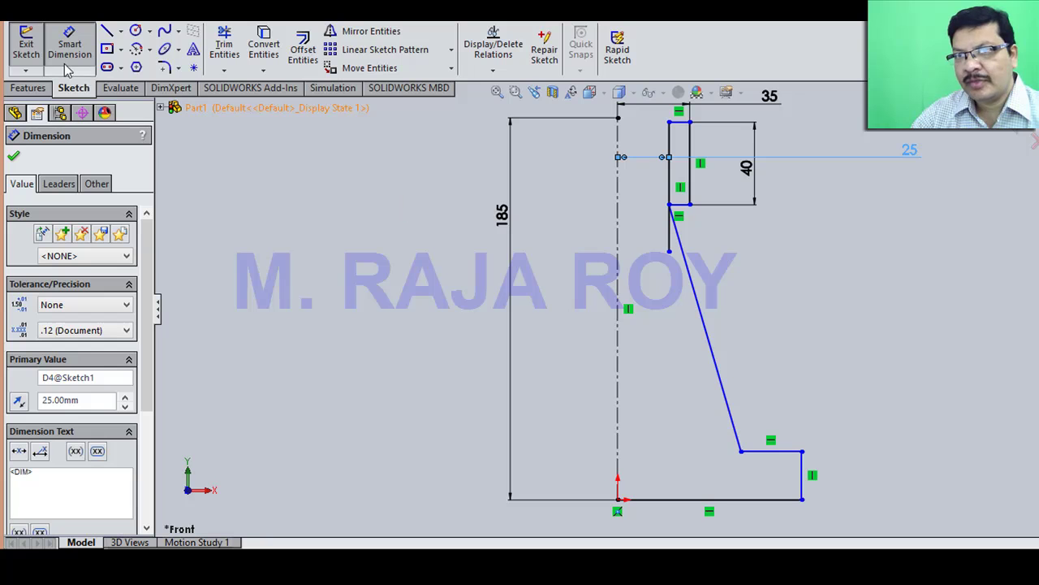
click(618, 217)
click(669, 204)
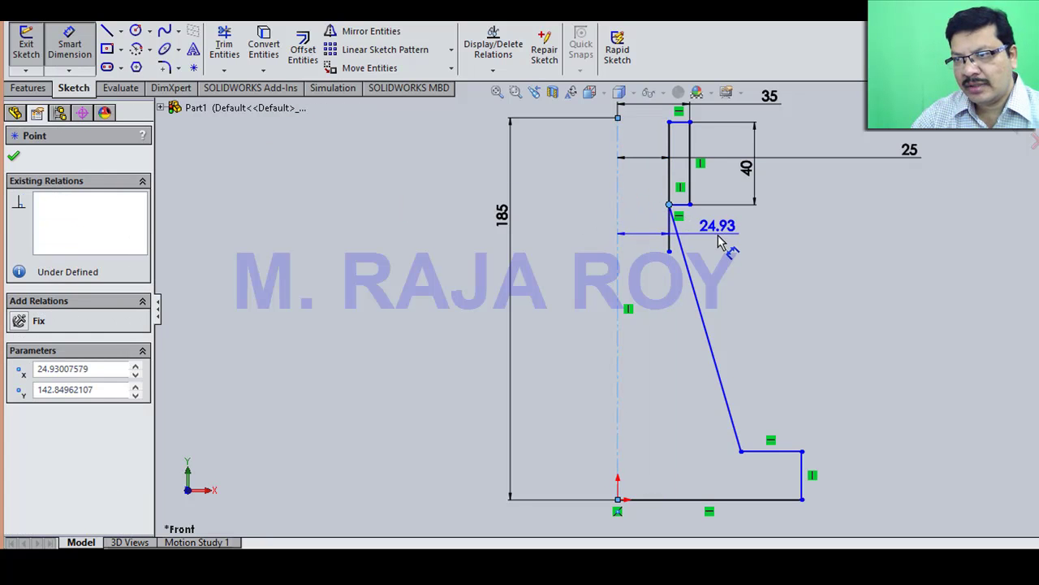
click(719, 241)
text(33)
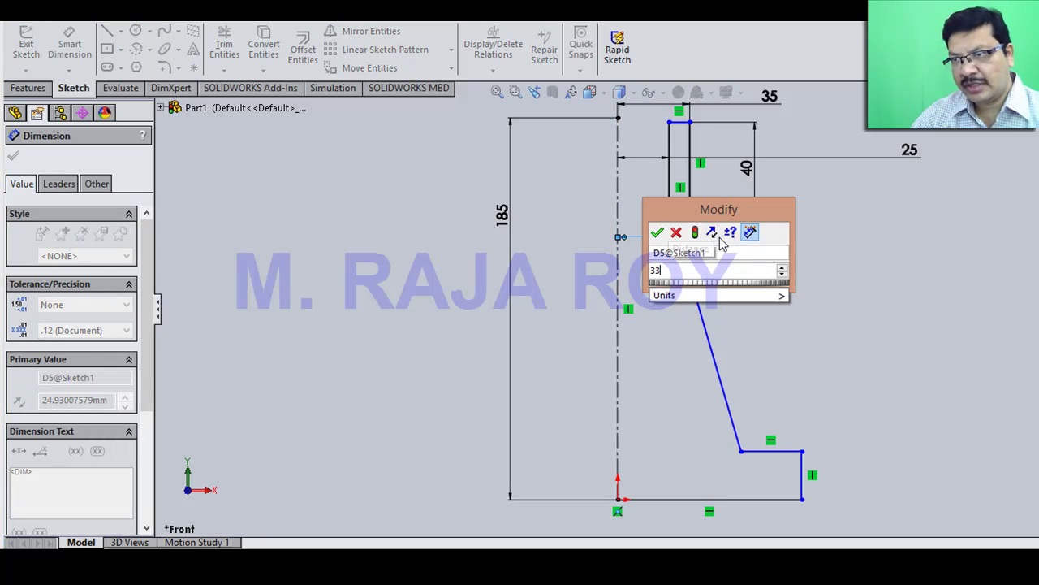
click(657, 232)
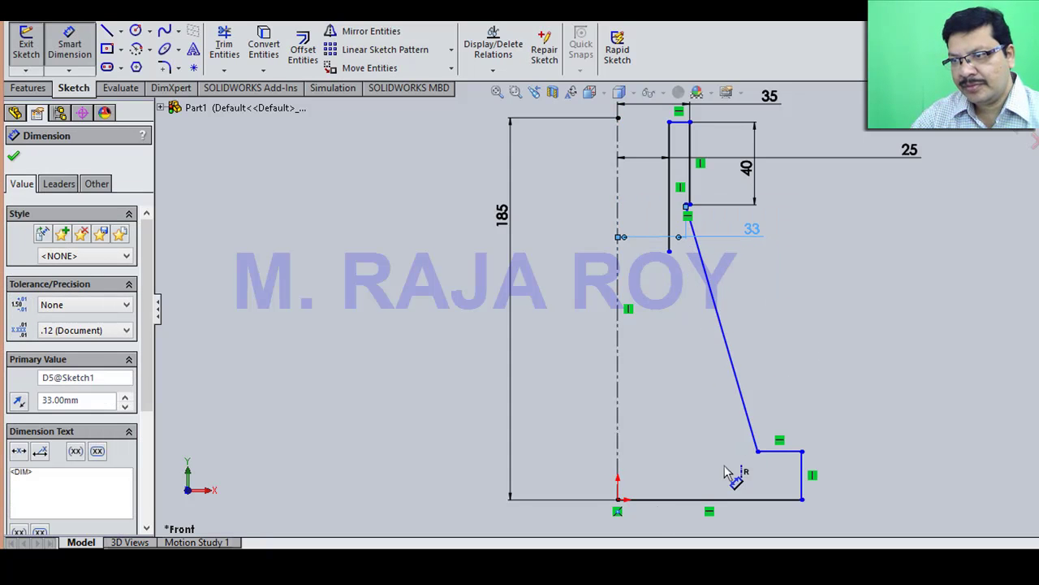
Step: Check the reference drawing and dimension the bottom horizontal line of the base at 70 mm
key(alt+Tab)
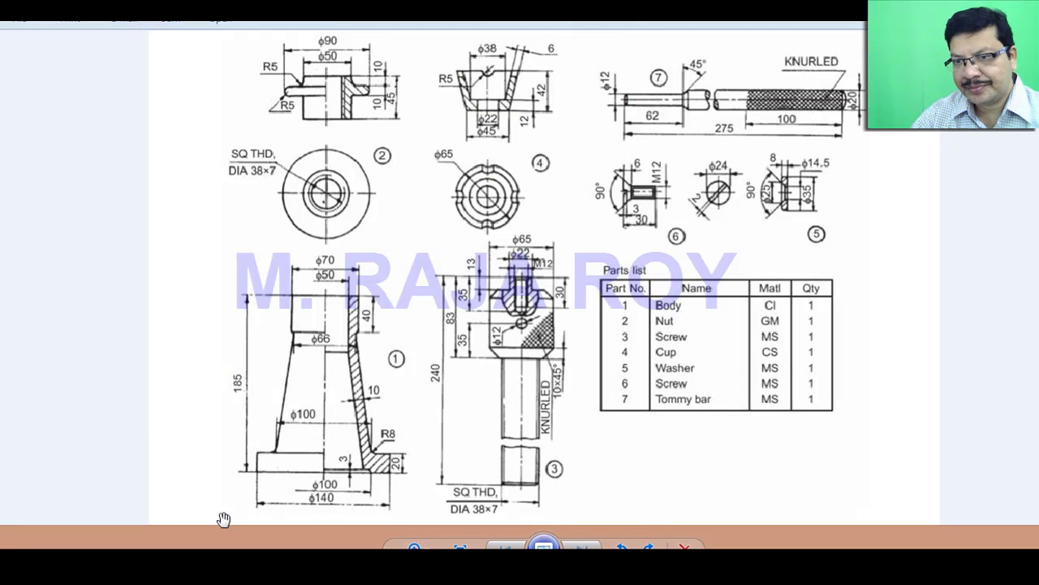
key(alt+Tab)
click(711, 510)
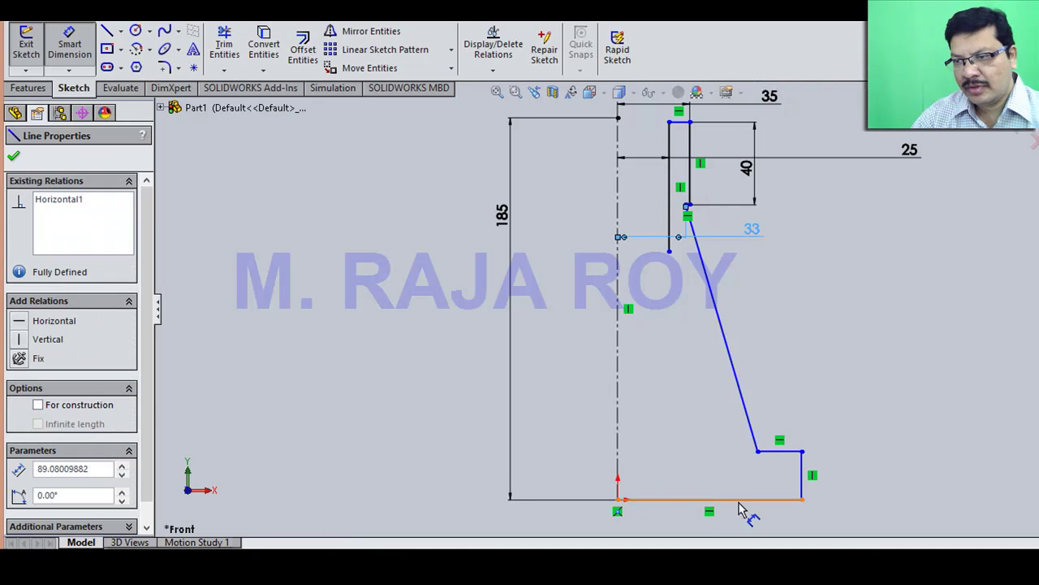
click(849, 526)
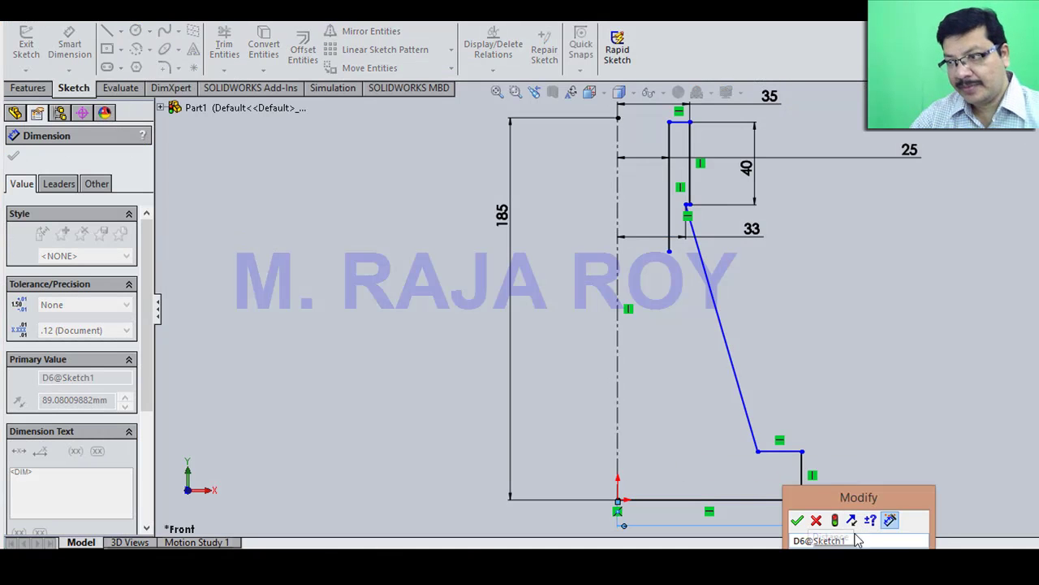
text(70)
key(Return)
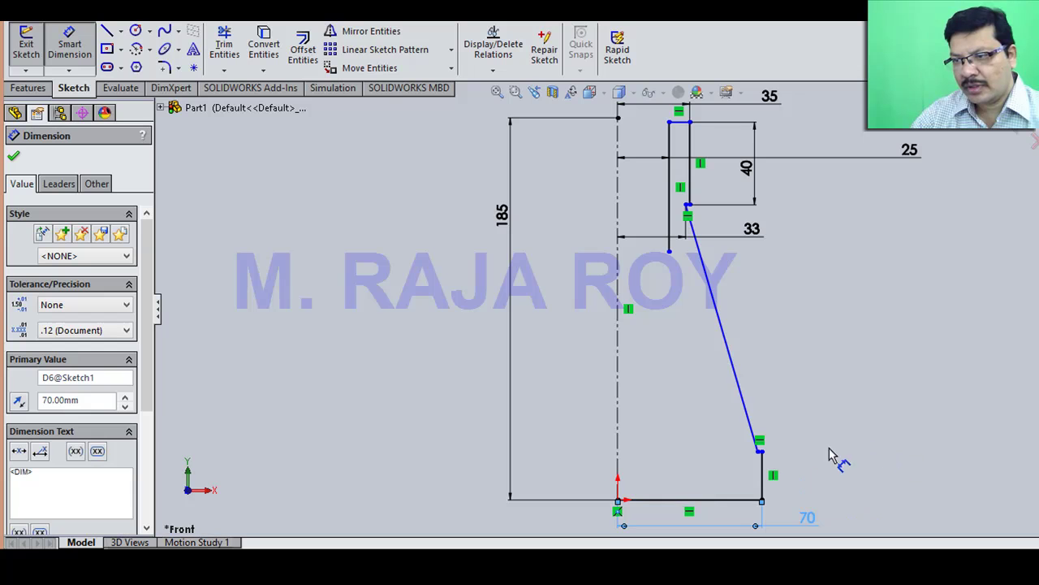
Step: Check the reference drawing and dimension the base's outer vertical line at 20 mm
click(767, 478)
click(870, 478)
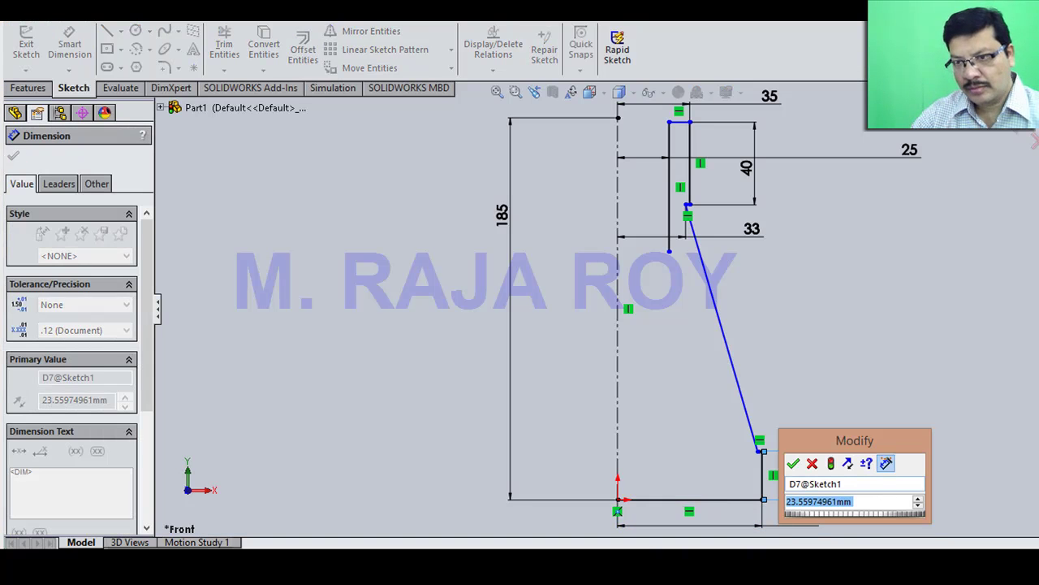
key(alt+Tab)
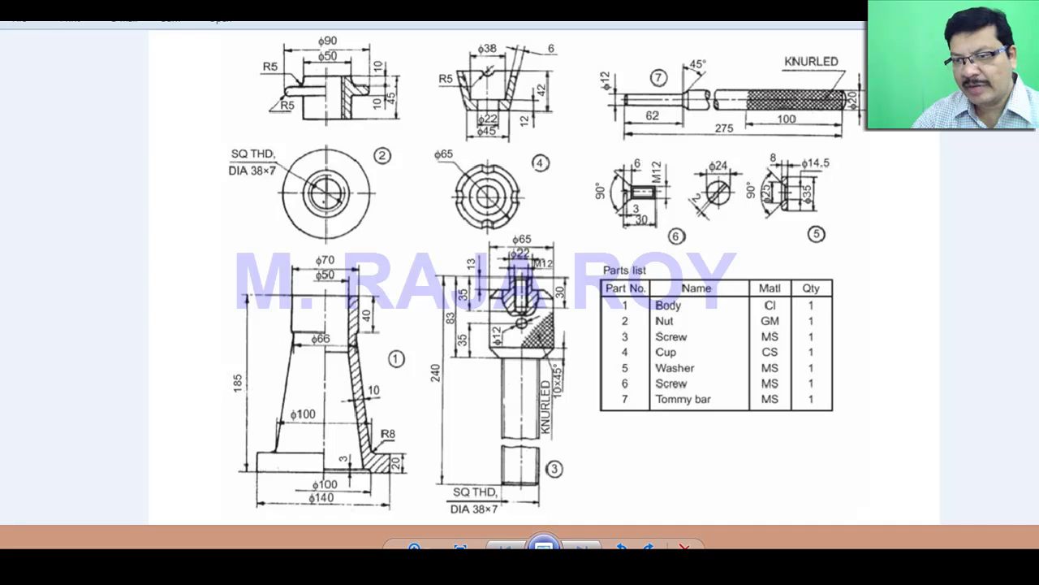
key(alt+Tab)
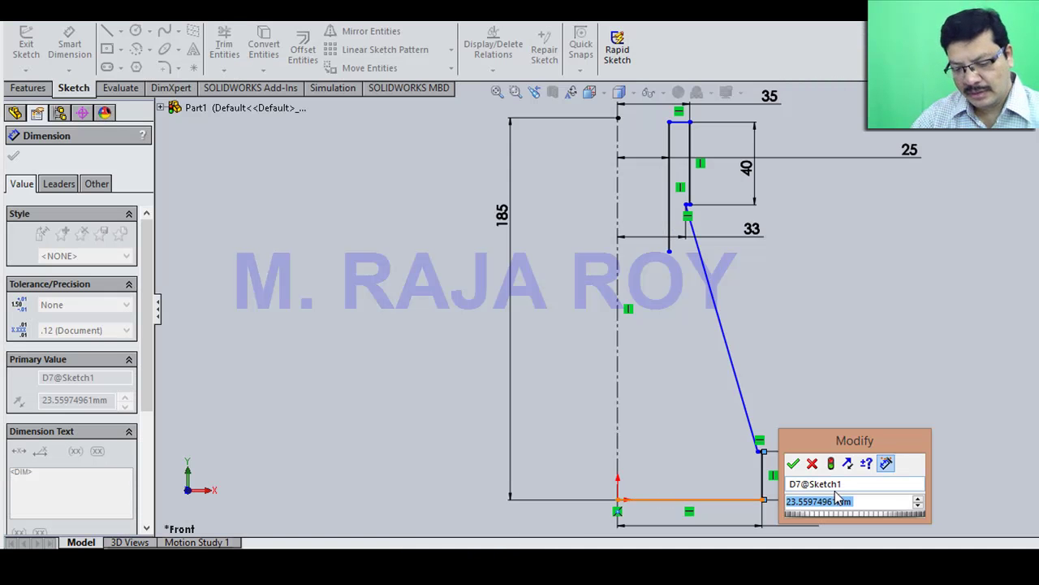
text(20)
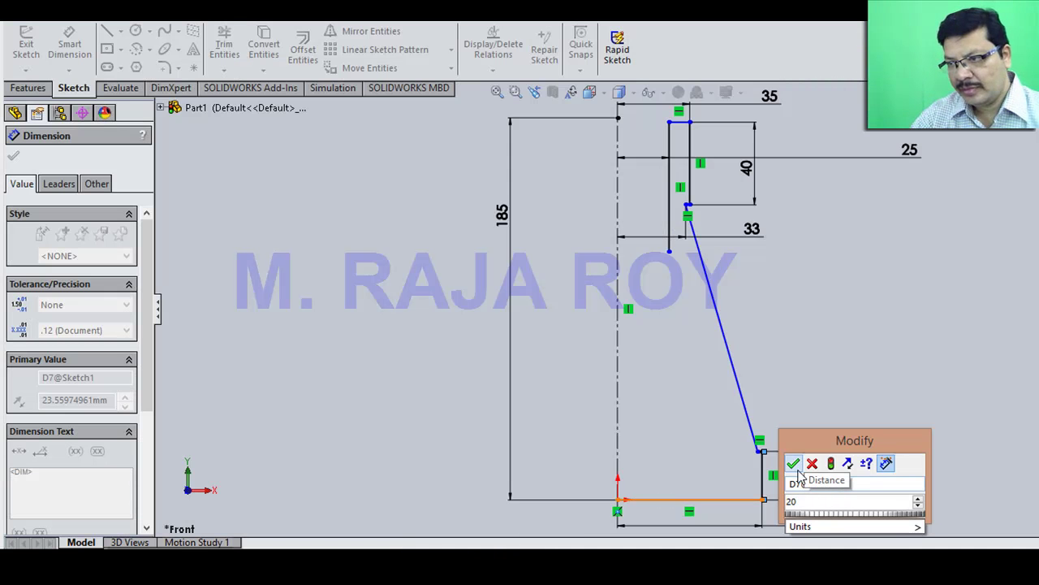
click(794, 463)
Step: Dimension the distance from the centerline to the sloping line's lower endpoint at 50 mm
click(619, 443)
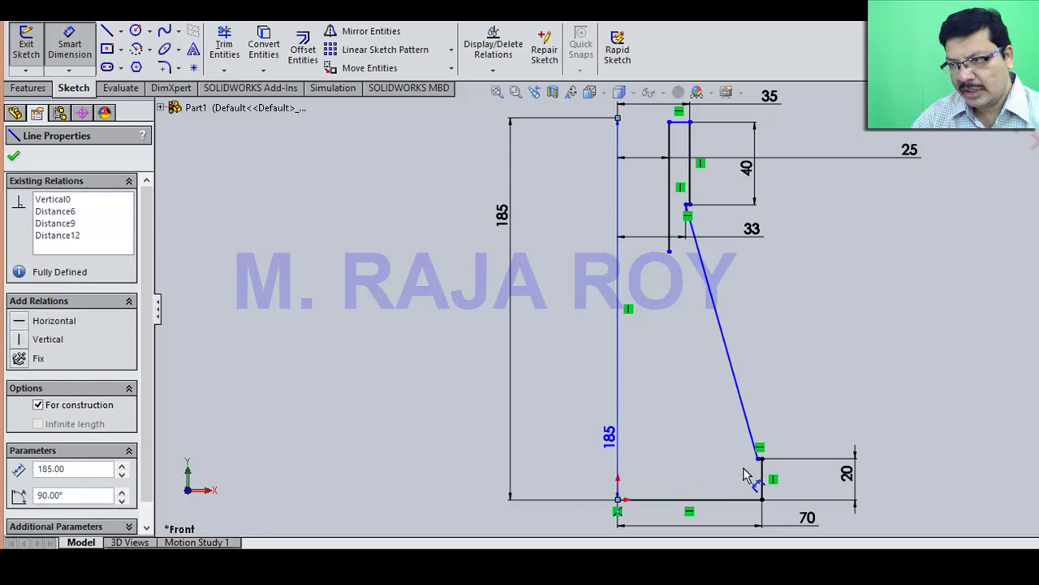
click(759, 459)
click(804, 412)
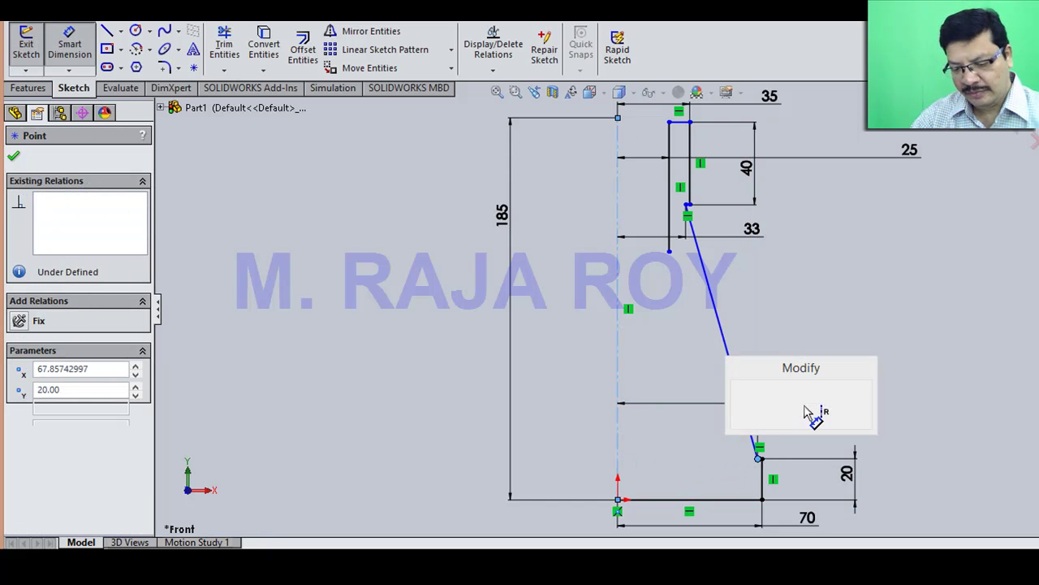
text(50)
key(Return)
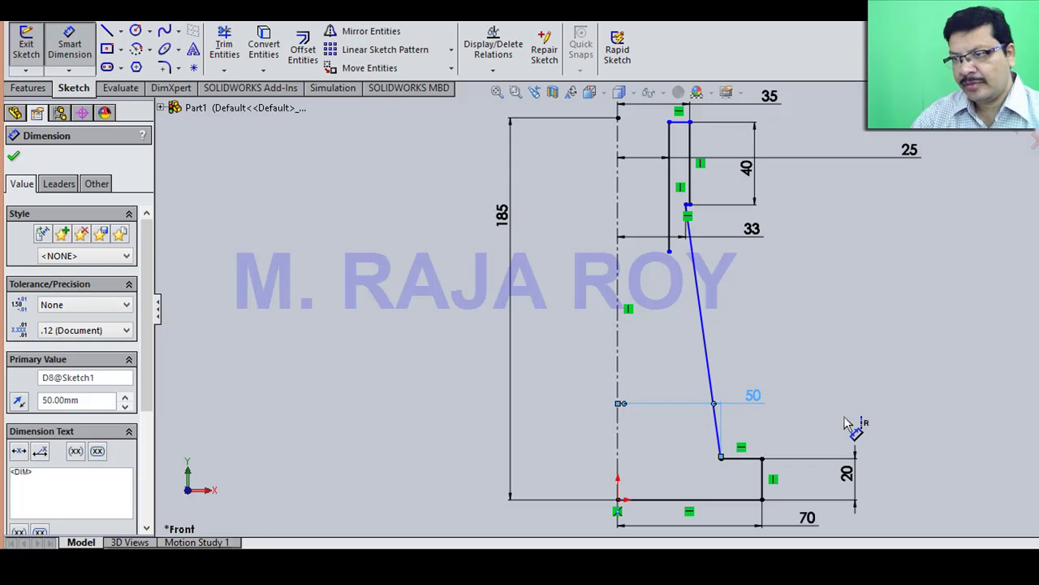
click(17, 159)
Step: Check the wall thickness in the reference drawing and offset only the sloping line 10 mm inward, without chain selection
key(alt+Tab)
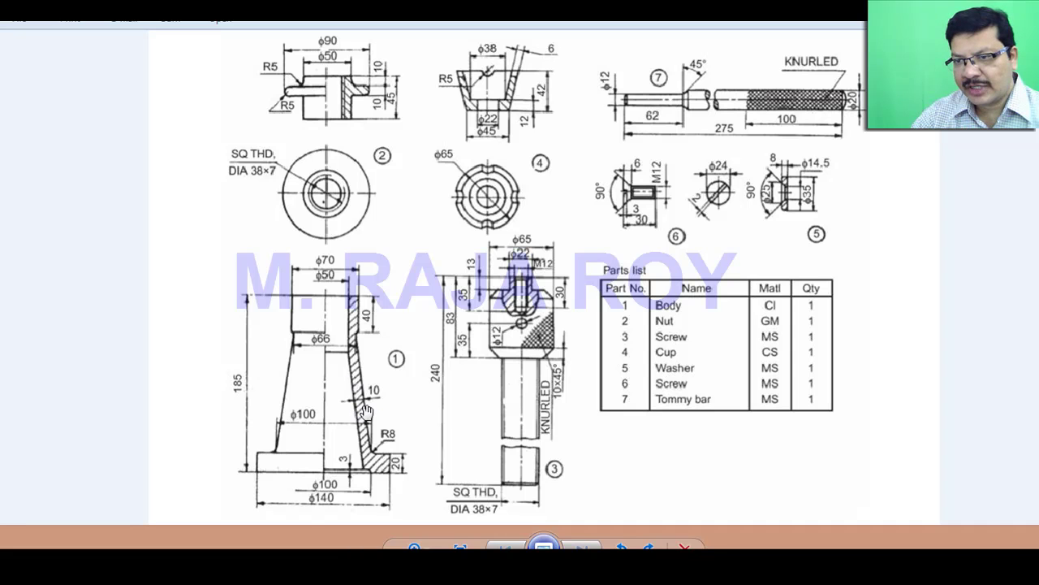
key(alt+Tab)
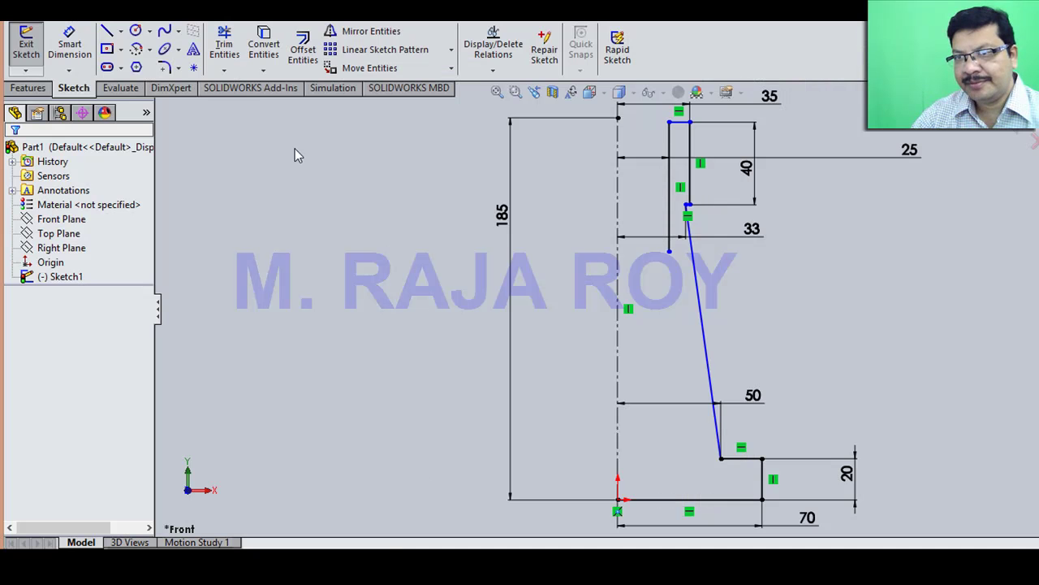
click(303, 49)
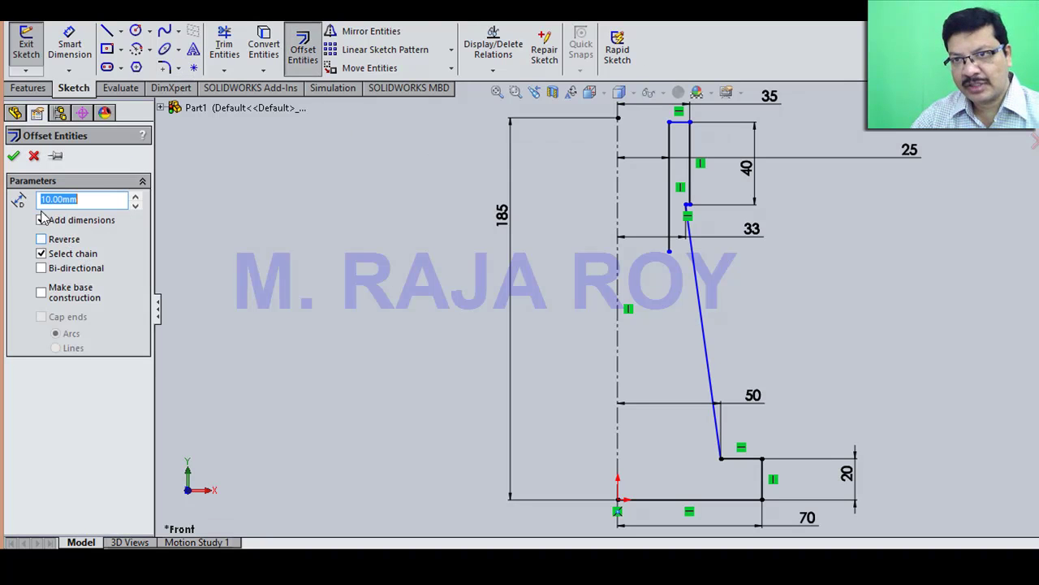
click(707, 335)
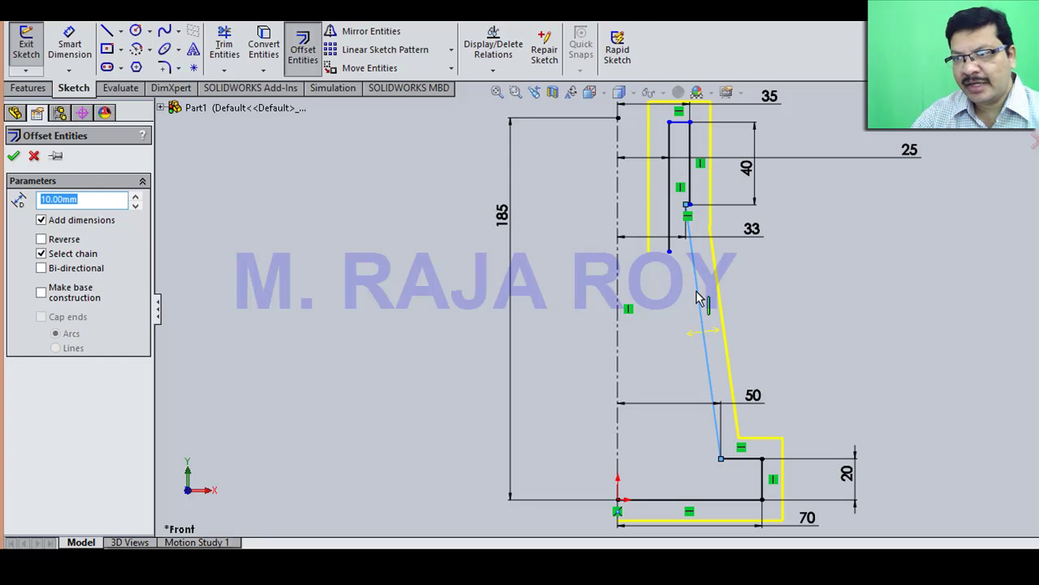
click(41, 254)
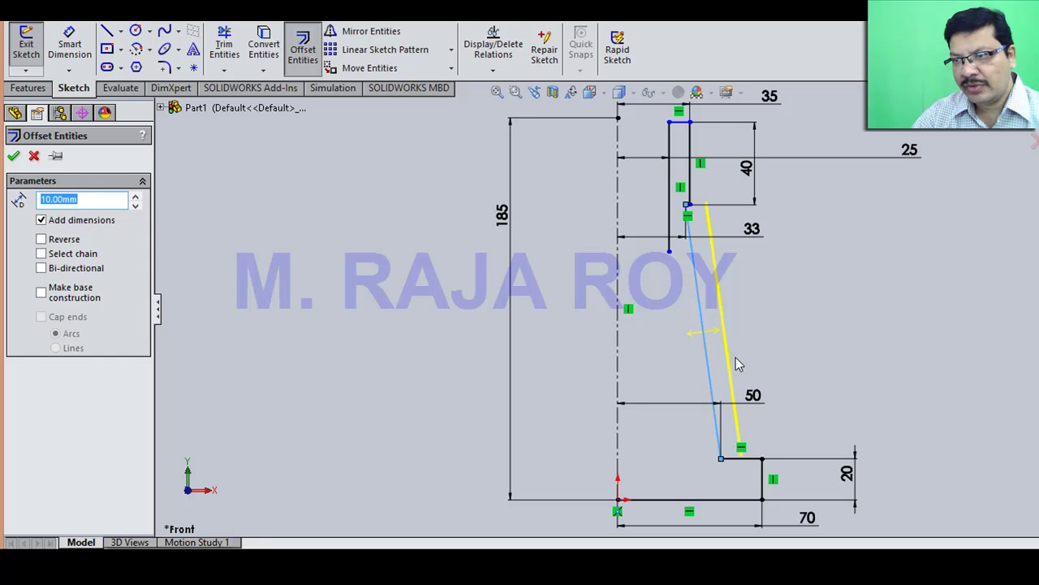
click(42, 240)
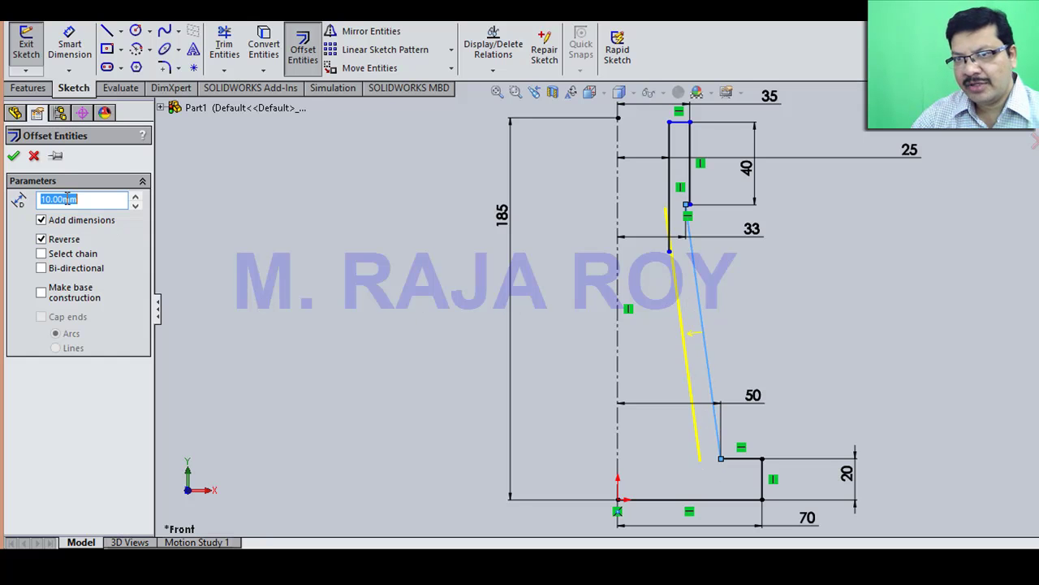
click(13, 156)
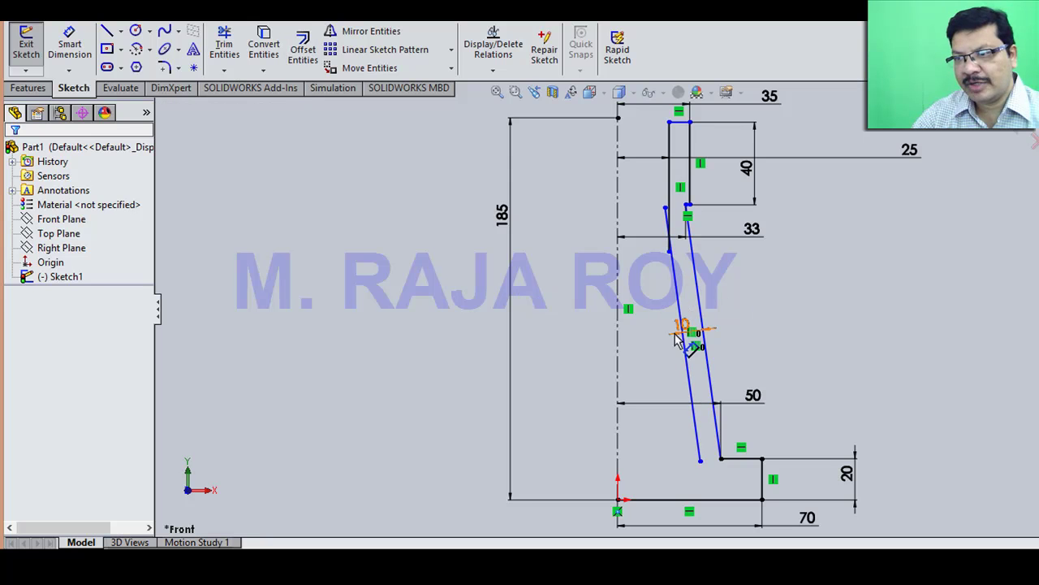
Step: Sketch a short vertical line crossing the base's bottom line, directly below the outer sloping line's lower endpoint
click(106, 31)
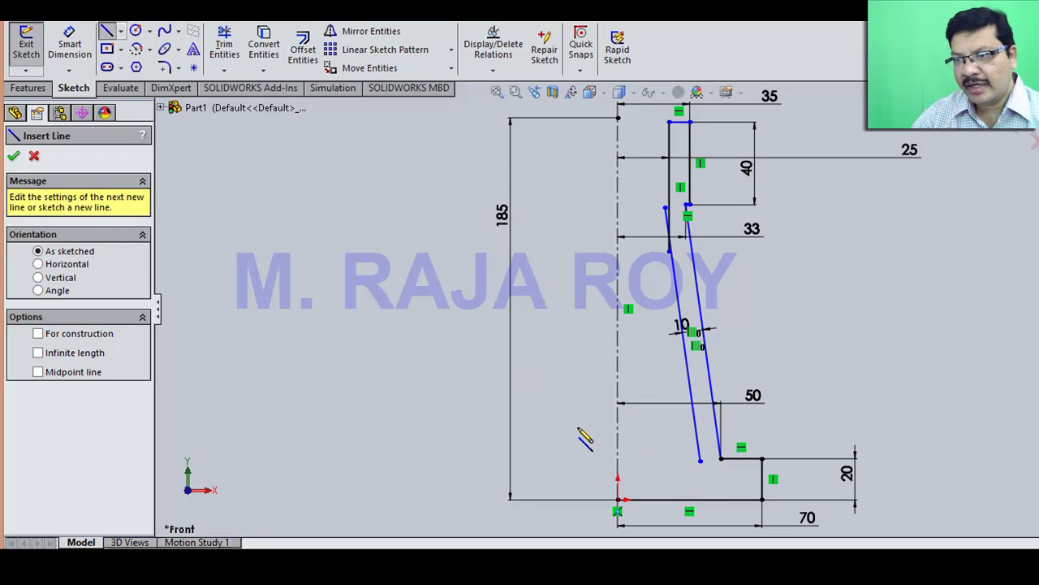
click(723, 484)
click(721, 515)
key(Escape)
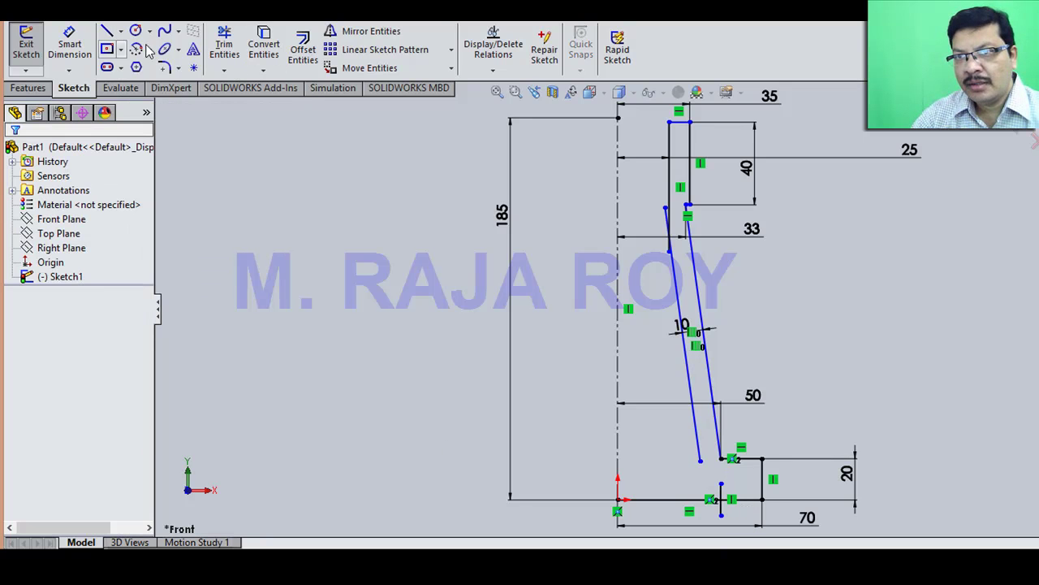
Step: Offset the base's bottom line 3 mm upward
click(304, 55)
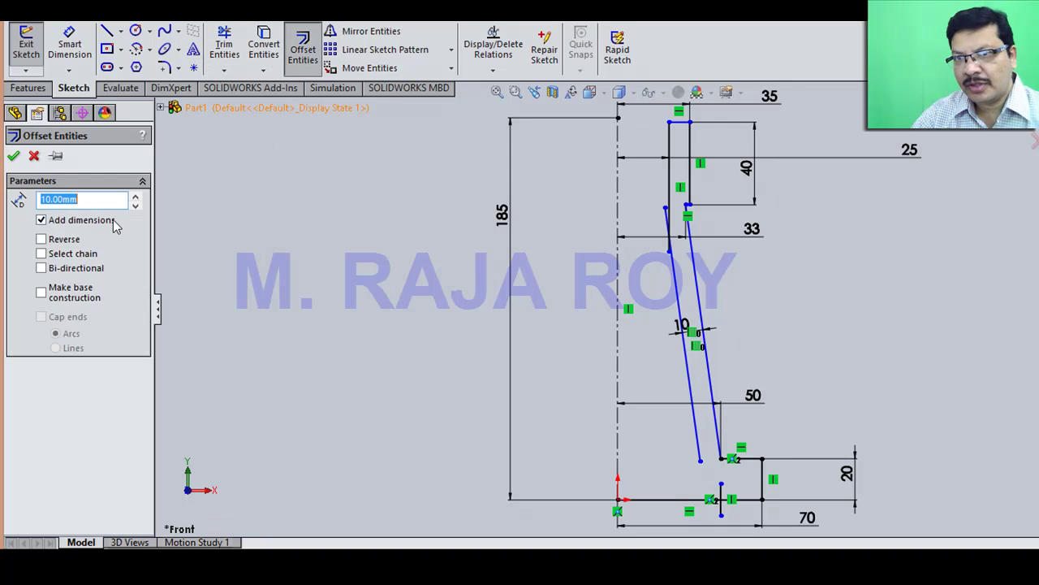
text(3)
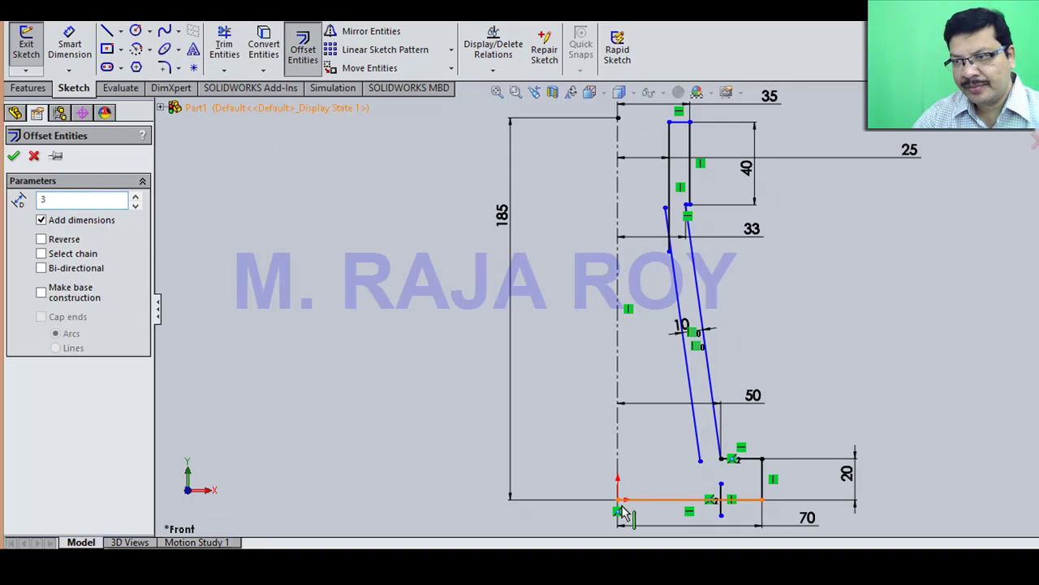
click(650, 500)
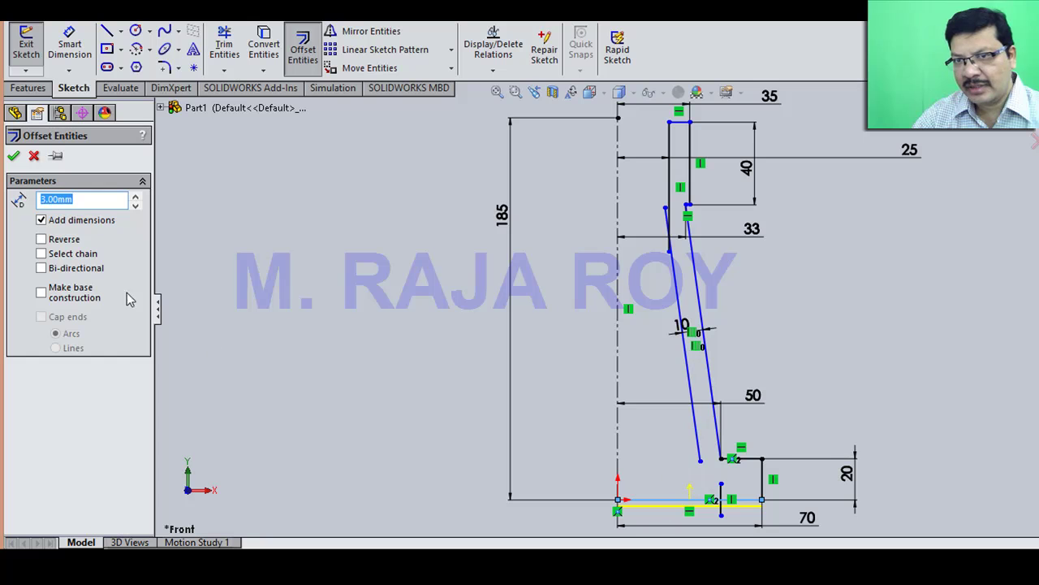
click(41, 239)
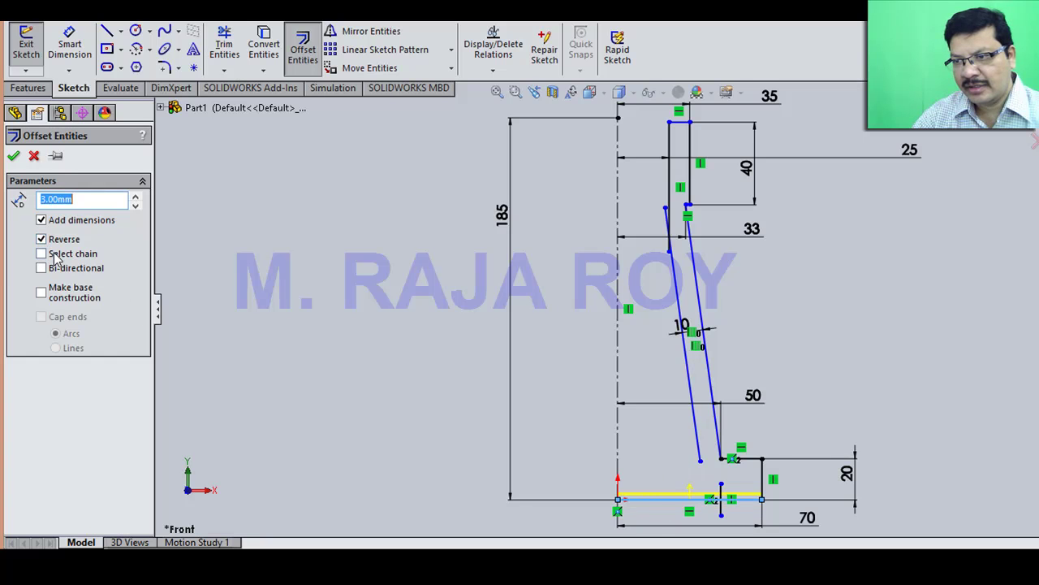
click(13, 157)
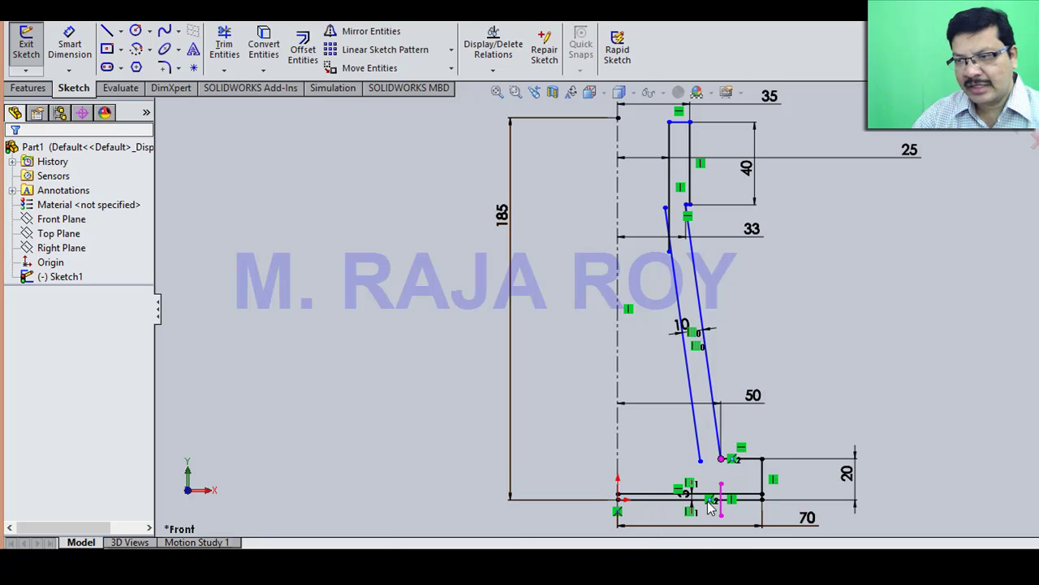
Step: Extend the inner sloping line's lower end to the line offset above the base's bottom edge
click(224, 71)
click(254, 84)
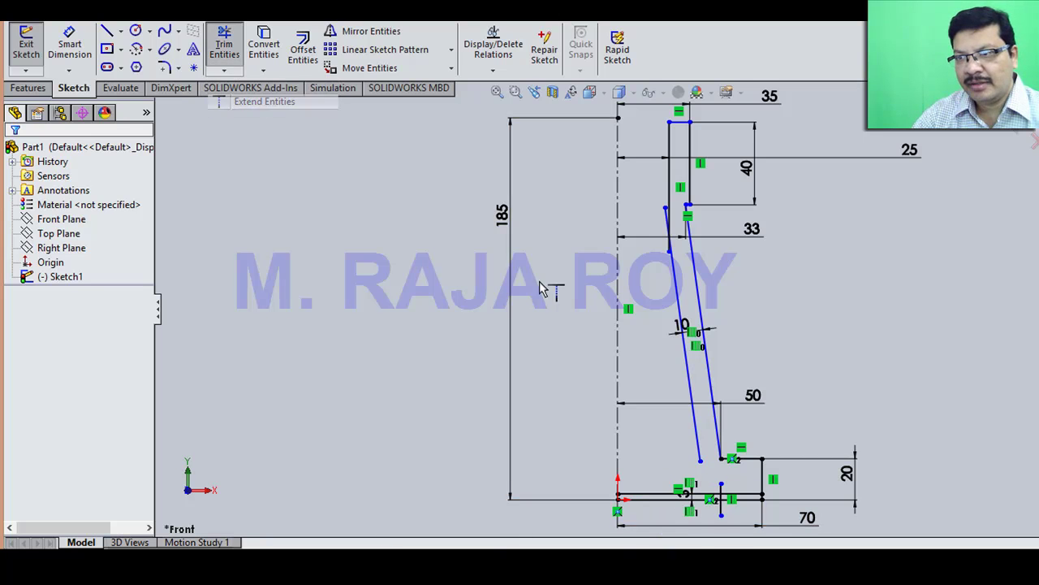
click(704, 445)
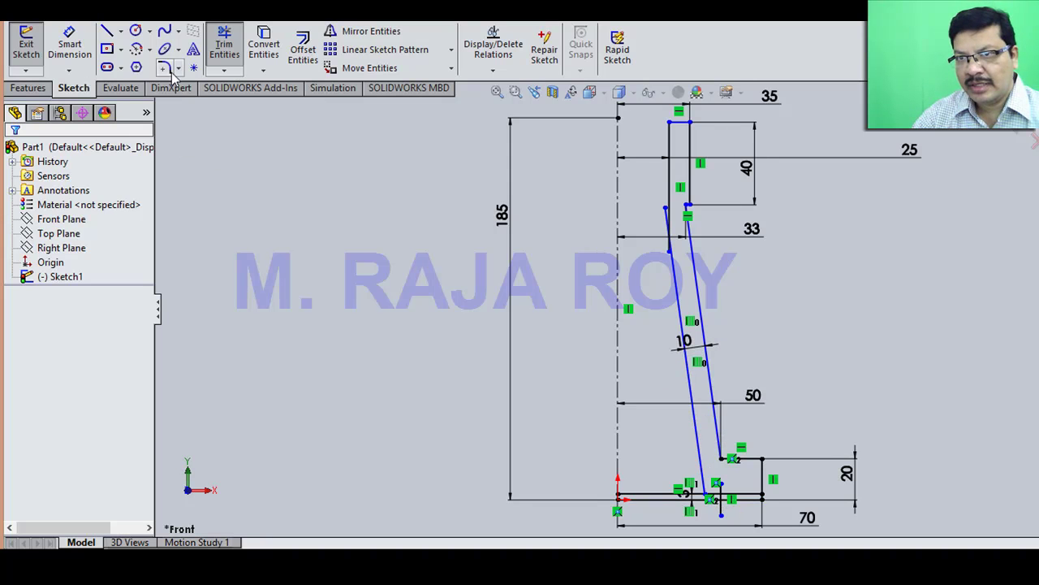
Step: Trim the inner sloping line's upper end where it extends past the inner vertical line
click(227, 77)
click(258, 84)
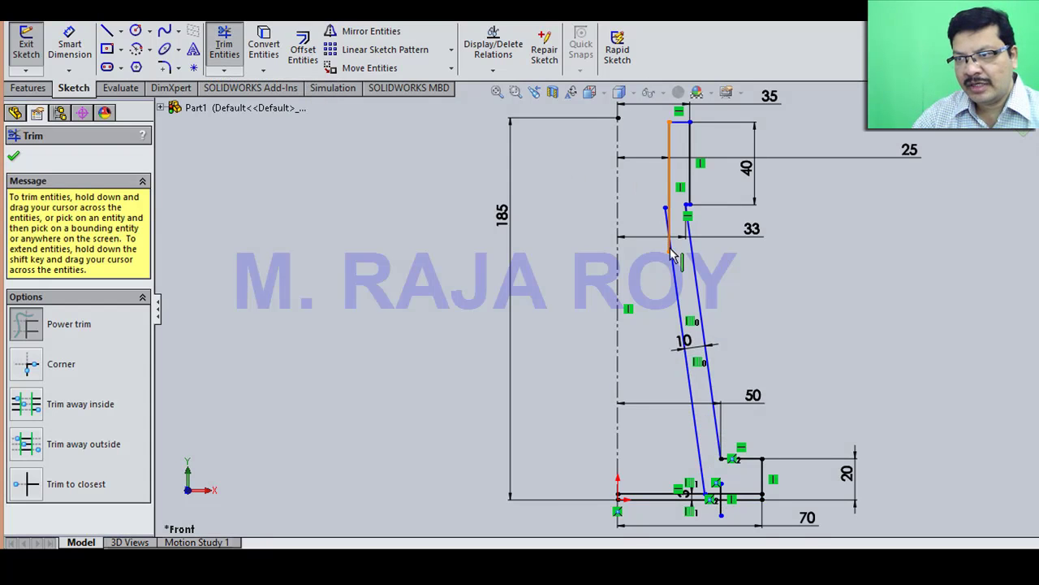
click(515, 92)
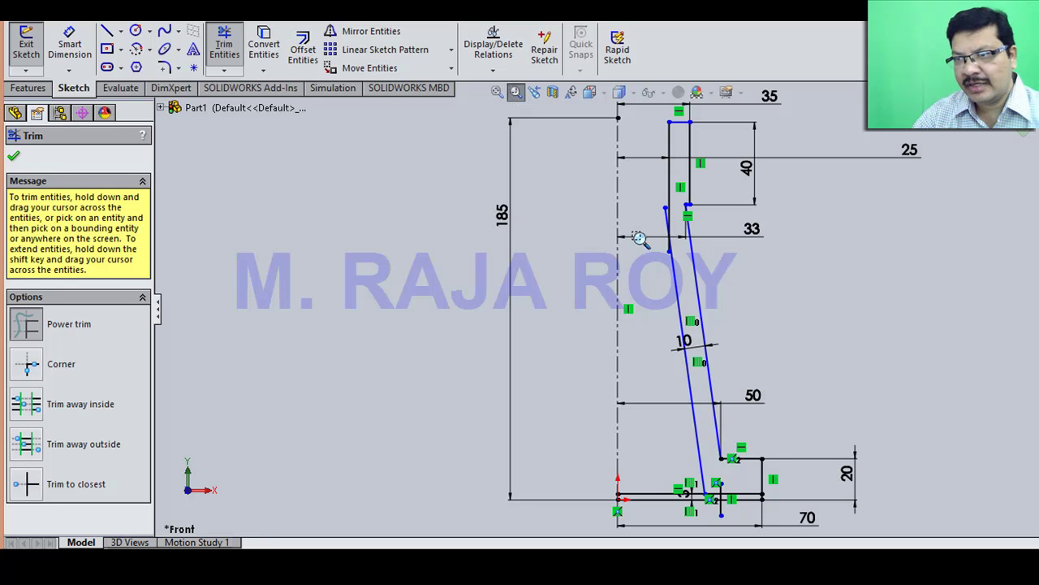
drag(605, 175, 786, 318)
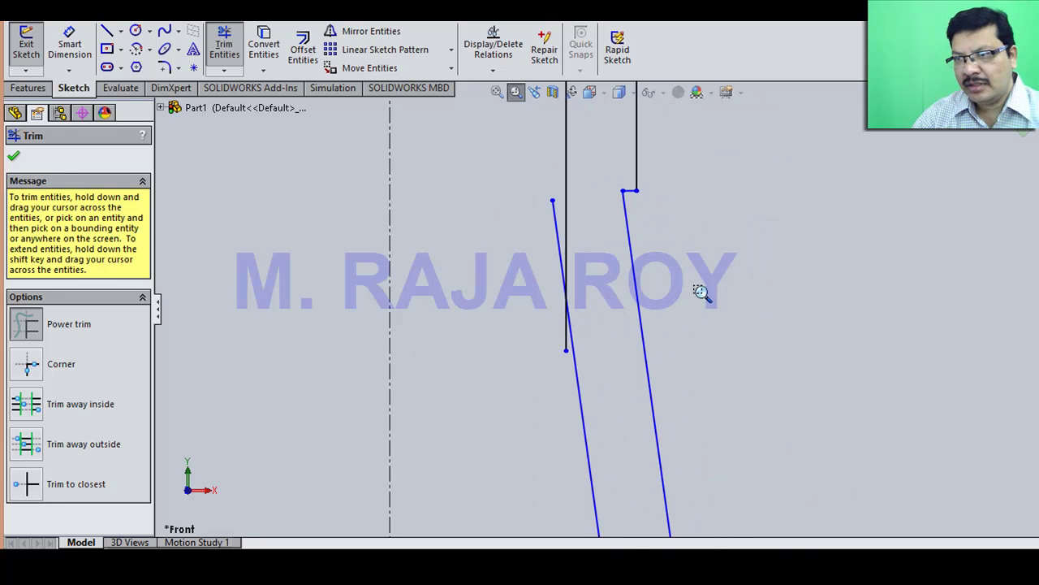
right_click(471, 216)
click(505, 223)
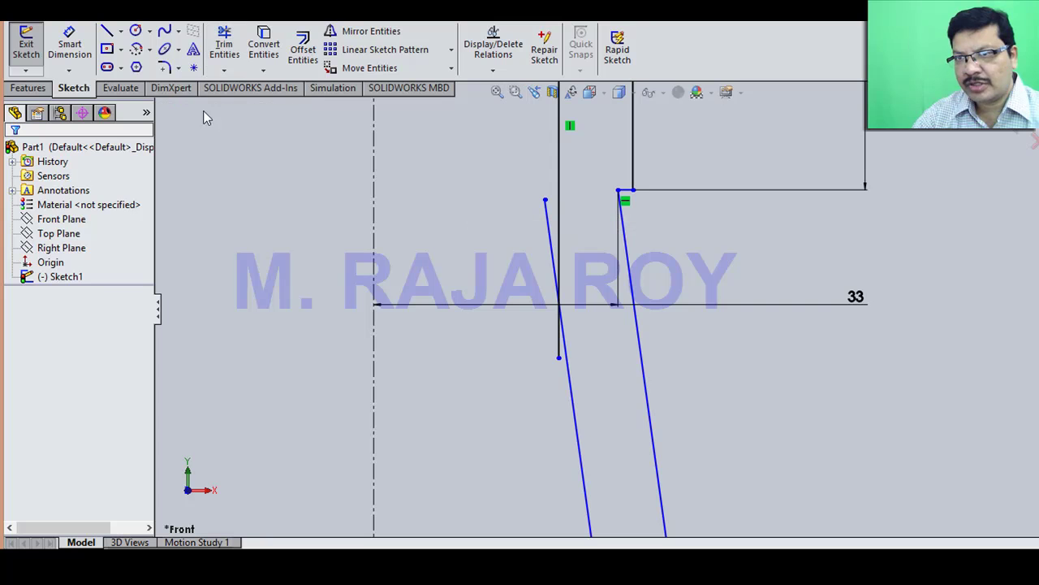
click(222, 49)
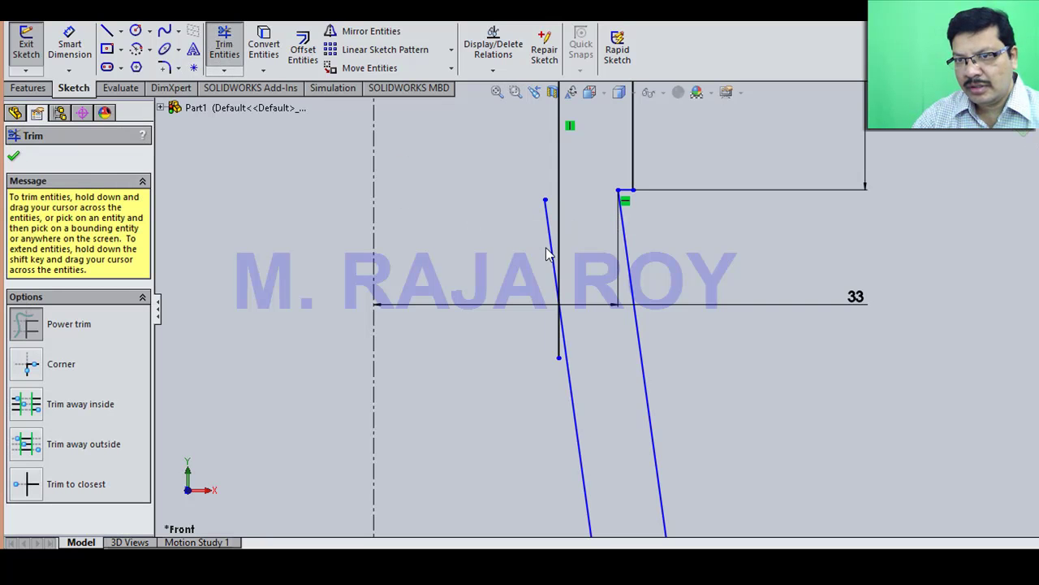
drag(545, 260, 551, 234)
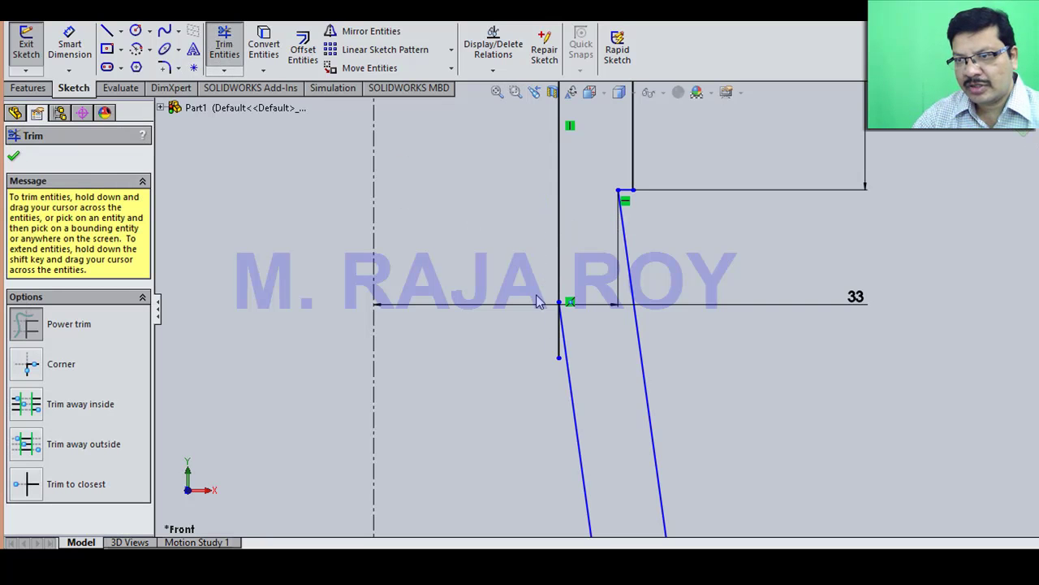
Step: Try to trim the inner vertical line's stub below its intersection with the inner sloping line, and undo the trim
drag(546, 323, 566, 345)
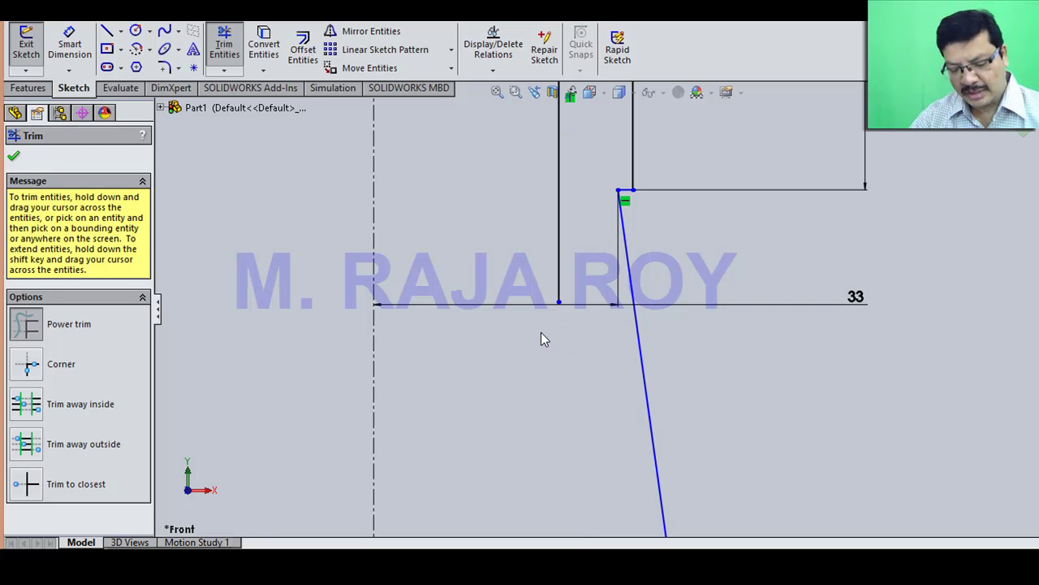
key(Escape)
key(ctrl+z)
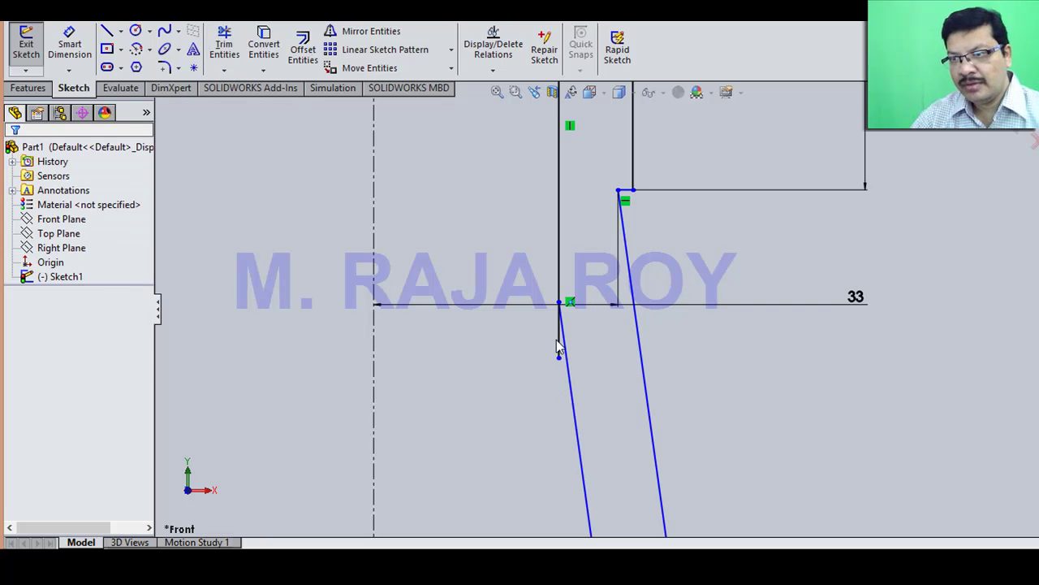
Step: Trim the inner vertical line's stub below its intersection with the inner sloping line
click(227, 56)
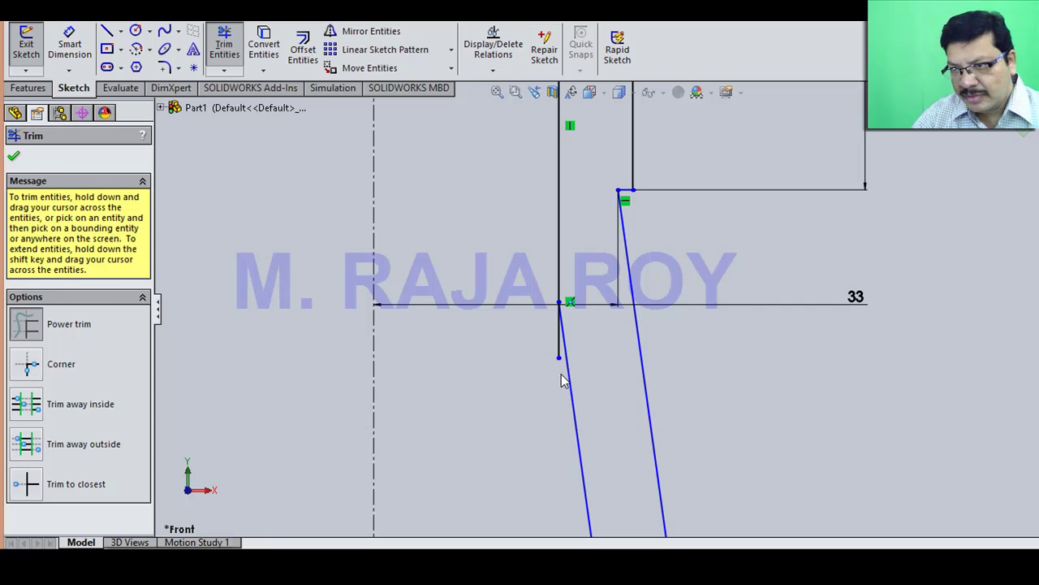
drag(560, 363, 558, 349)
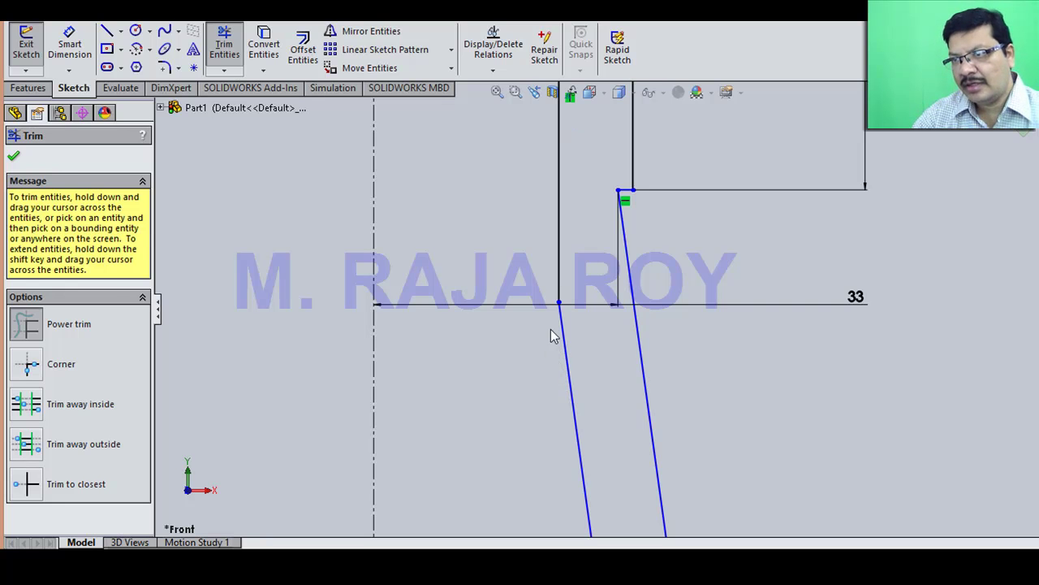
click(14, 156)
Step: Trim the base's bottom line, the 3 mm offset line and both ends of the short vertical line to leave a stepped recess corner
click(497, 93)
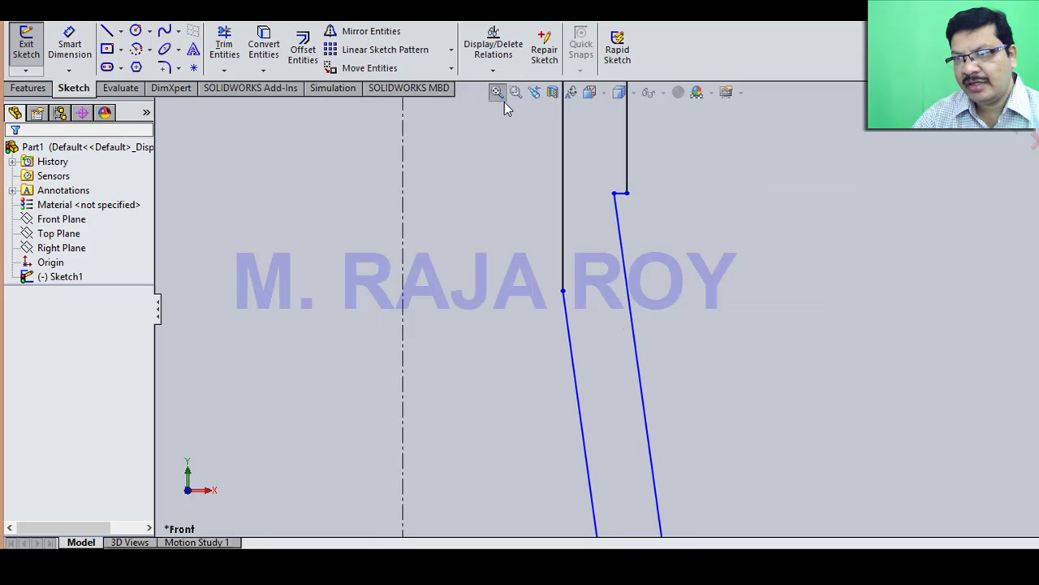
click(516, 92)
drag(523, 452, 705, 502)
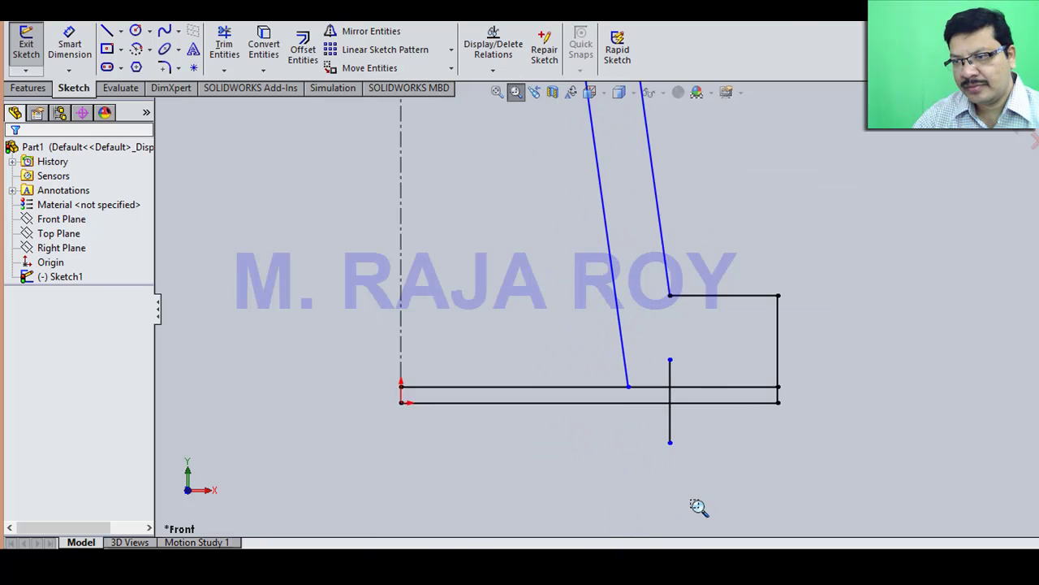
click(225, 46)
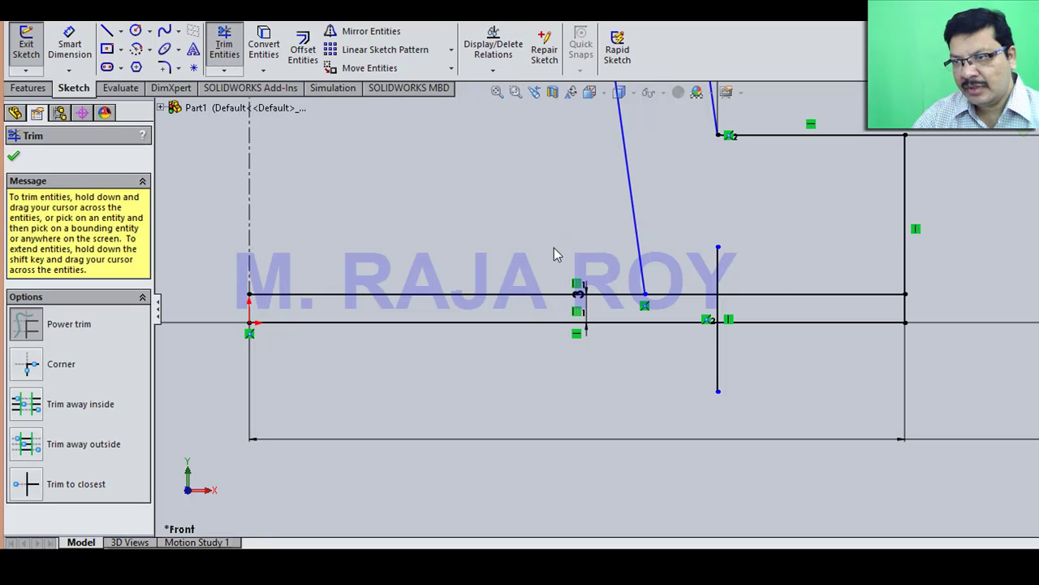
mouse_move(558, 304)
mouse_down()
mouse_move(629, 319)
mouse_move(647, 346)
mouse_up()
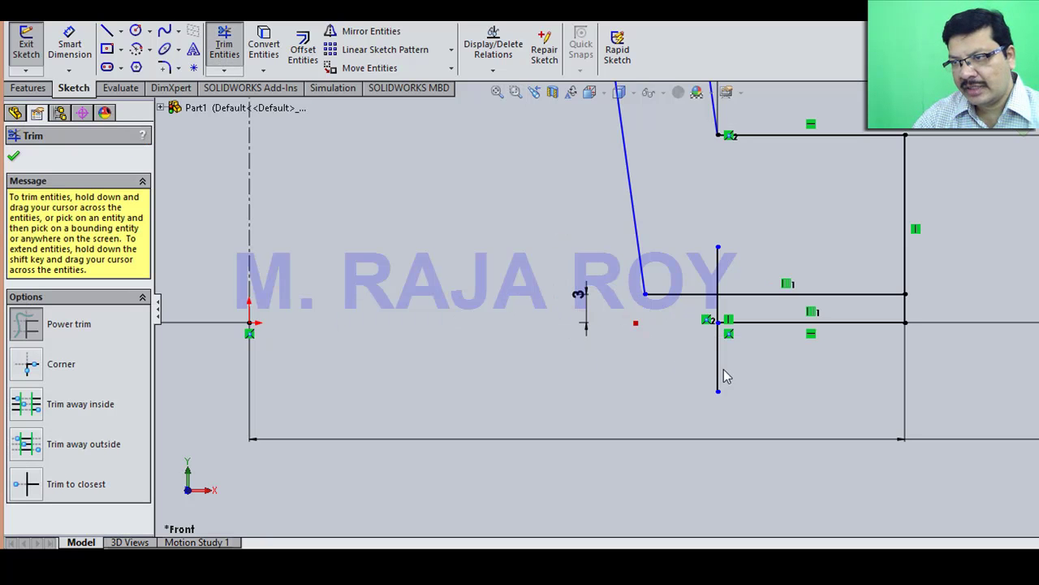
drag(704, 373, 752, 375)
drag(688, 237, 772, 297)
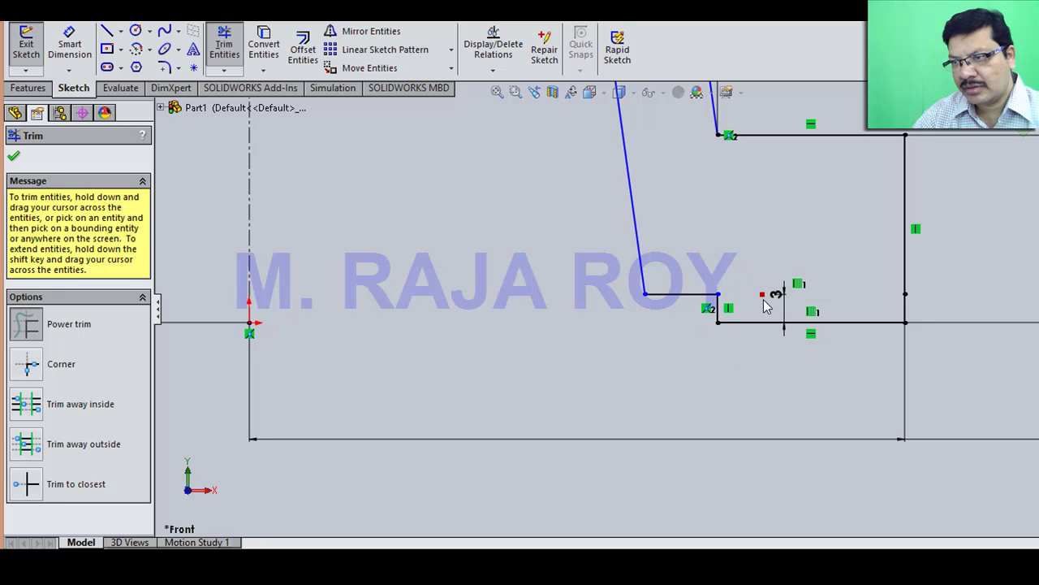
click(13, 159)
click(497, 92)
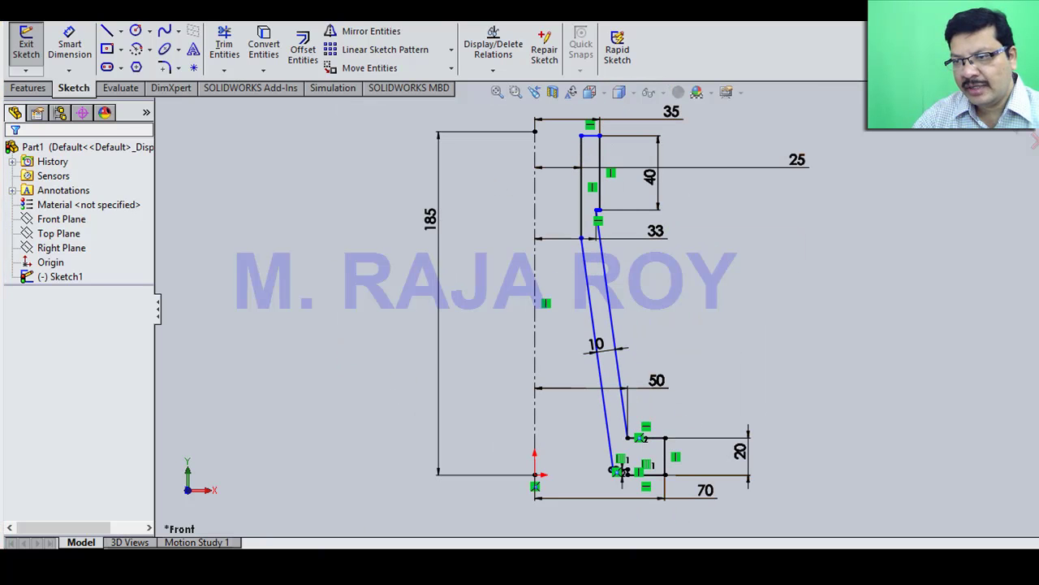
Step: Check the corner radius in the reference drawing and fillet the outer sloping line and the base's top edge with an 8 mm radius
key(alt+Tab)
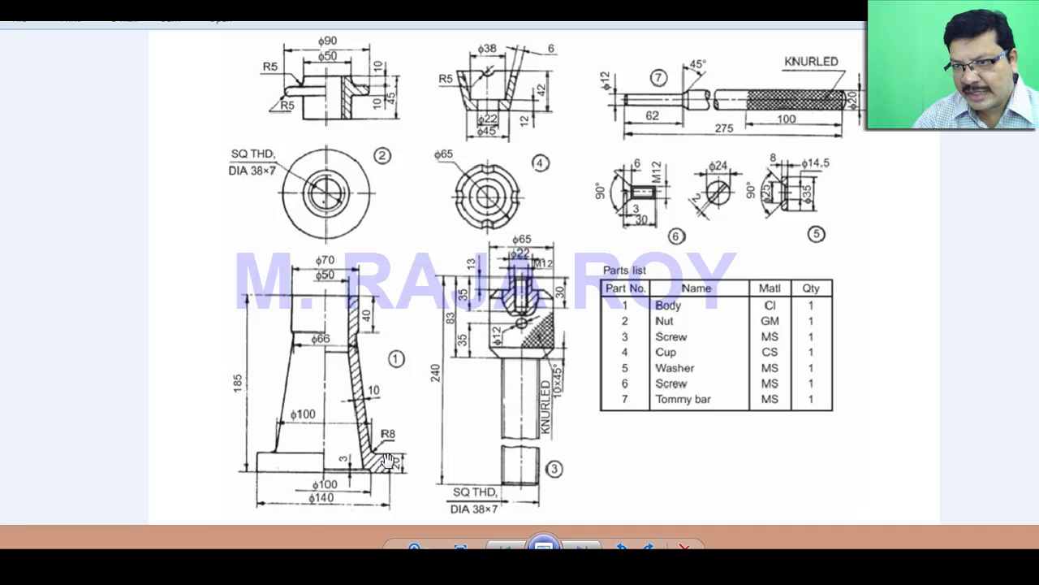
key(alt+Tab)
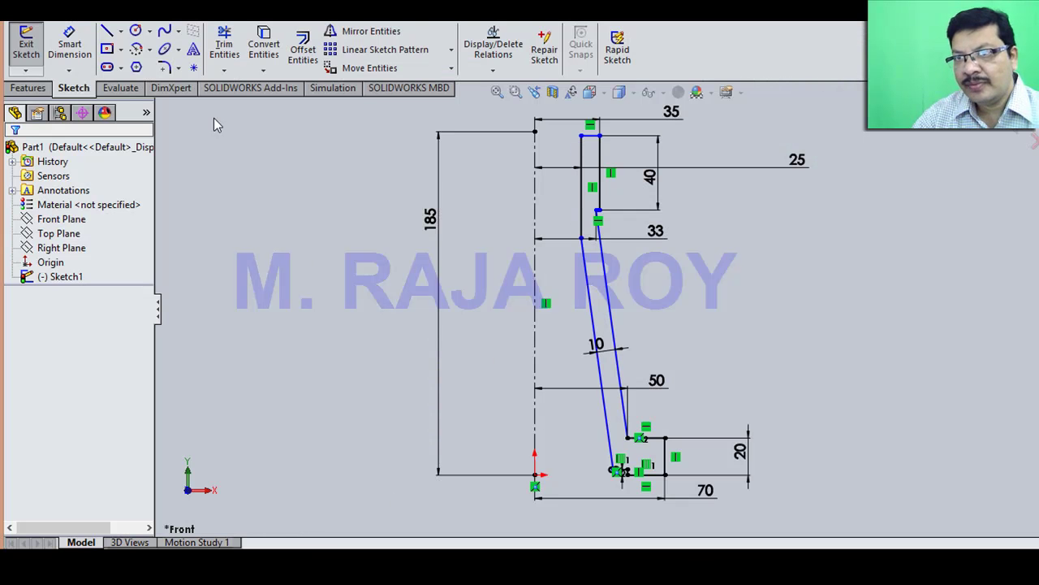
click(178, 68)
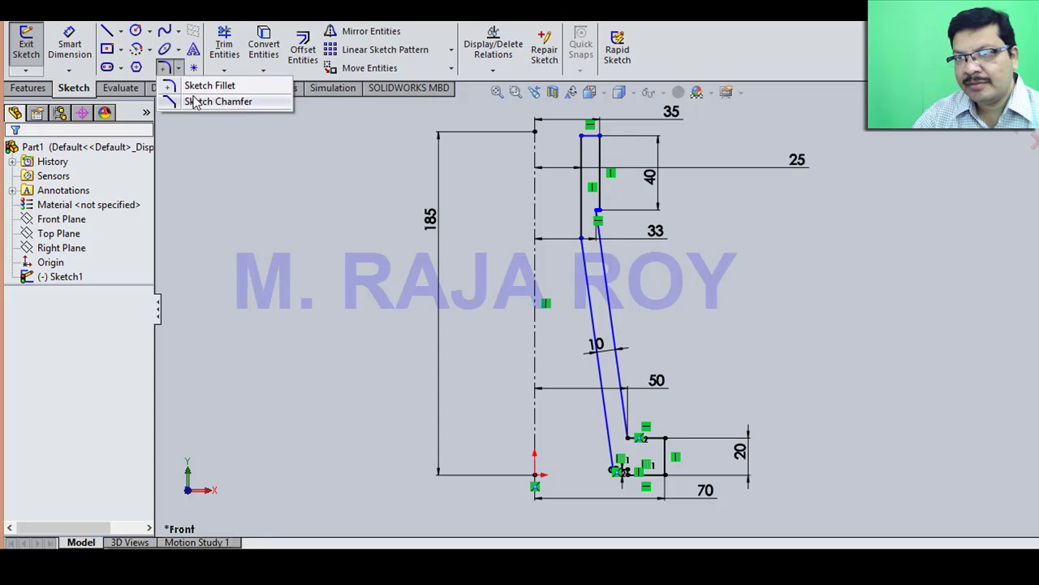
click(209, 84)
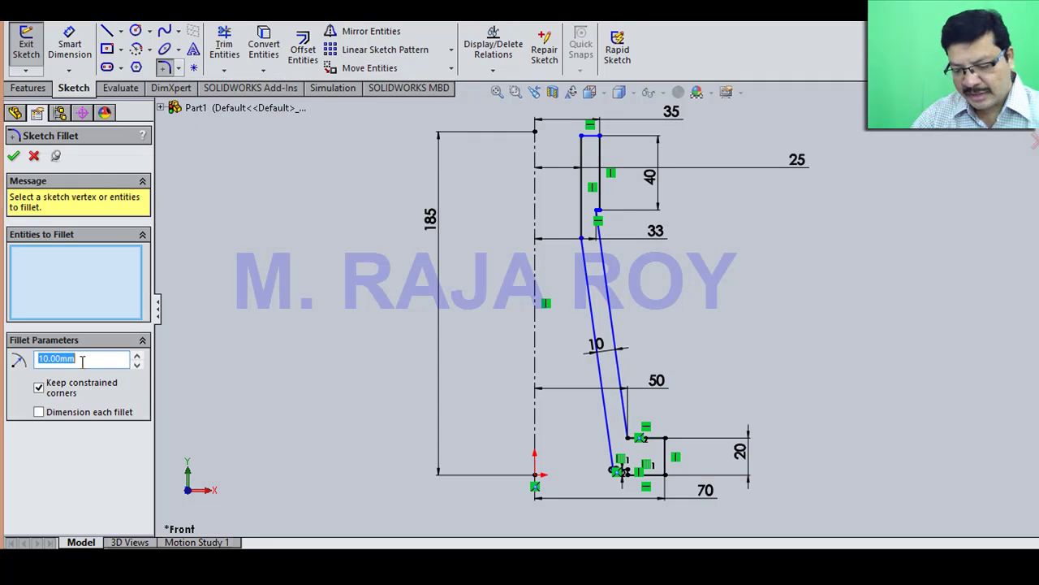
text(8)
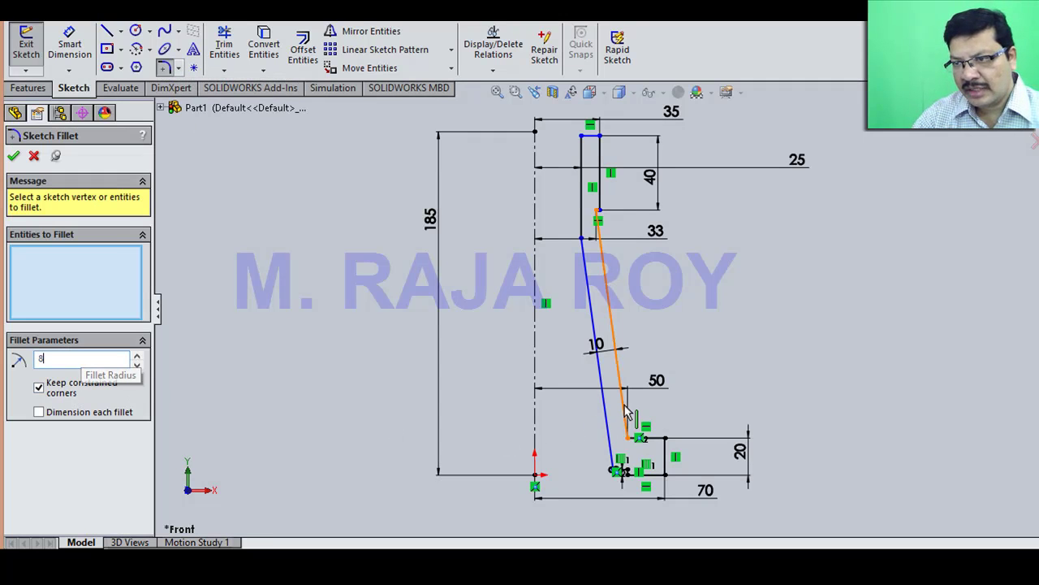
click(626, 428)
click(650, 444)
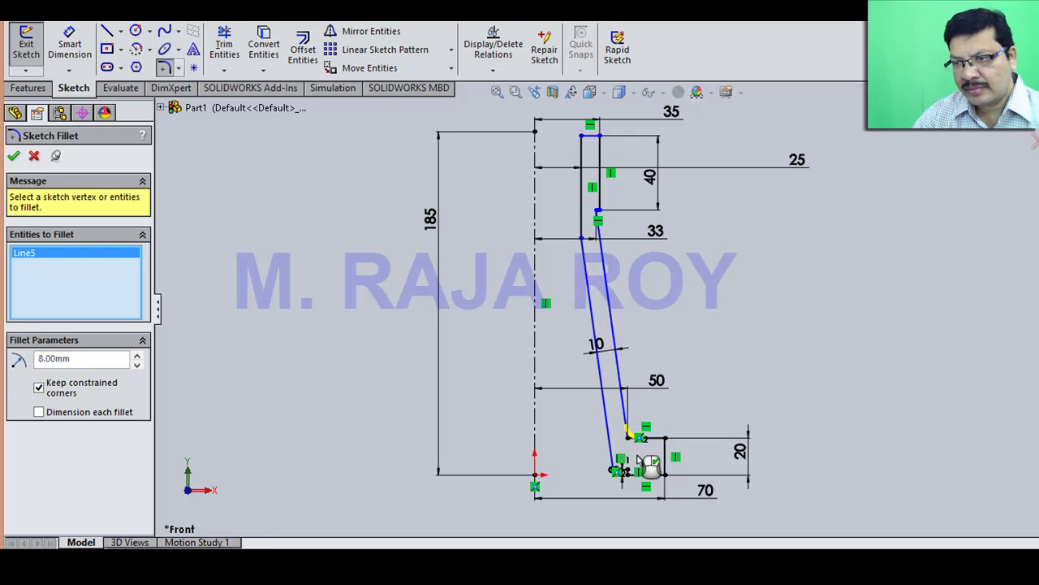
click(13, 157)
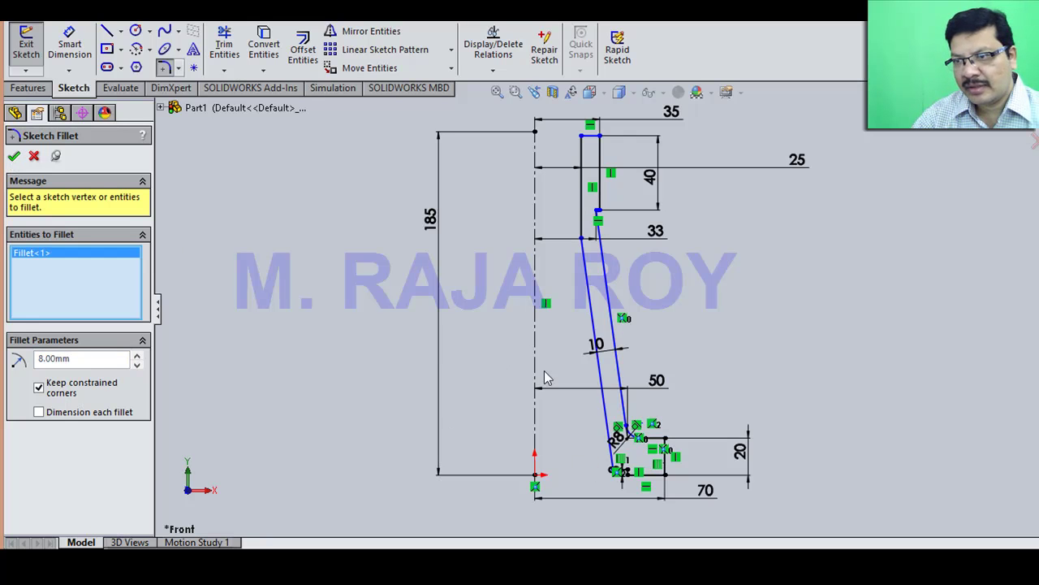
click(13, 155)
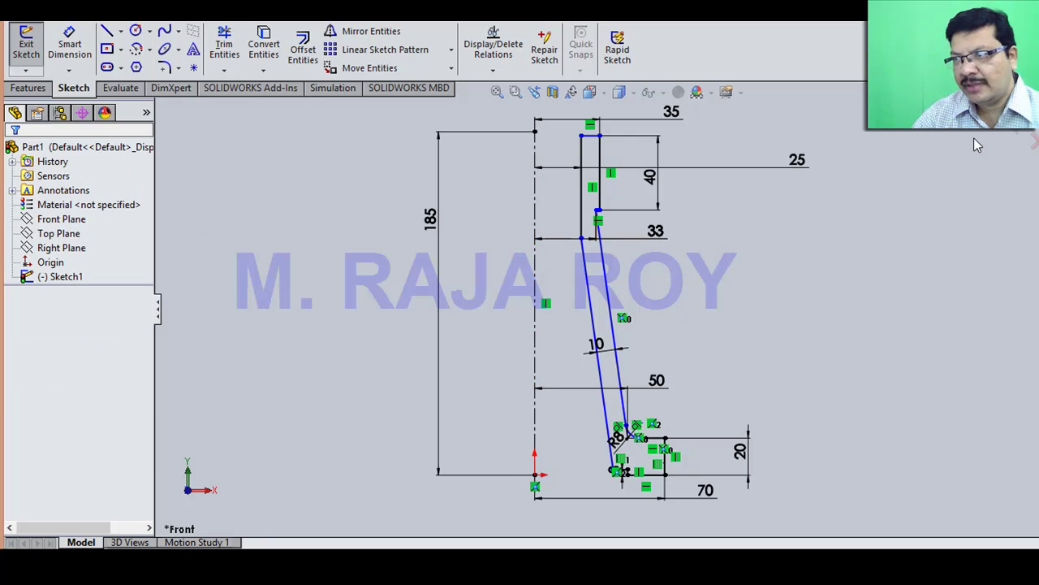
Step: Exit the sketch and revolve the profile 360 degrees about the vertical centerline
click(1010, 130)
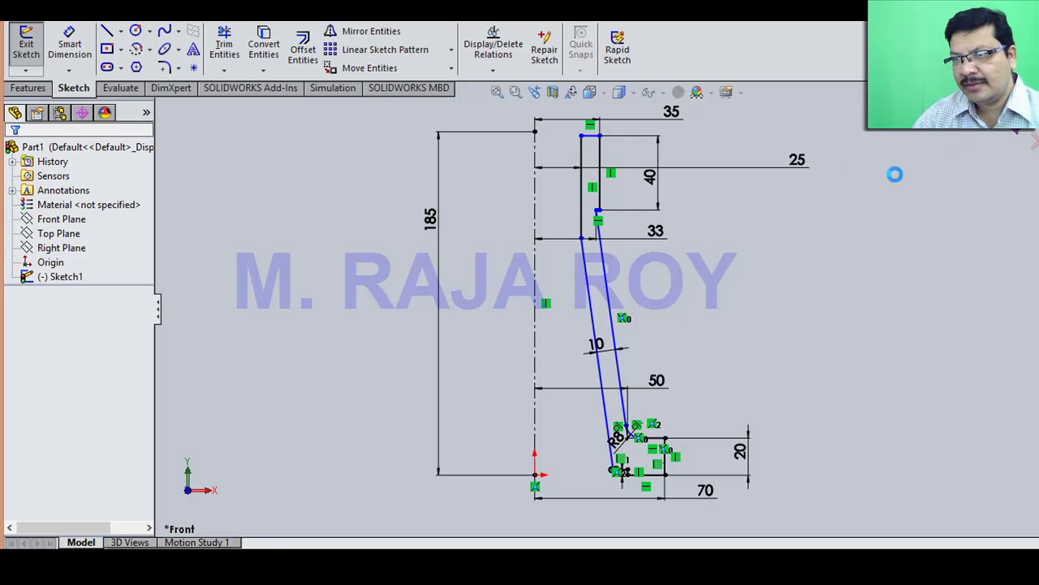
click(603, 98)
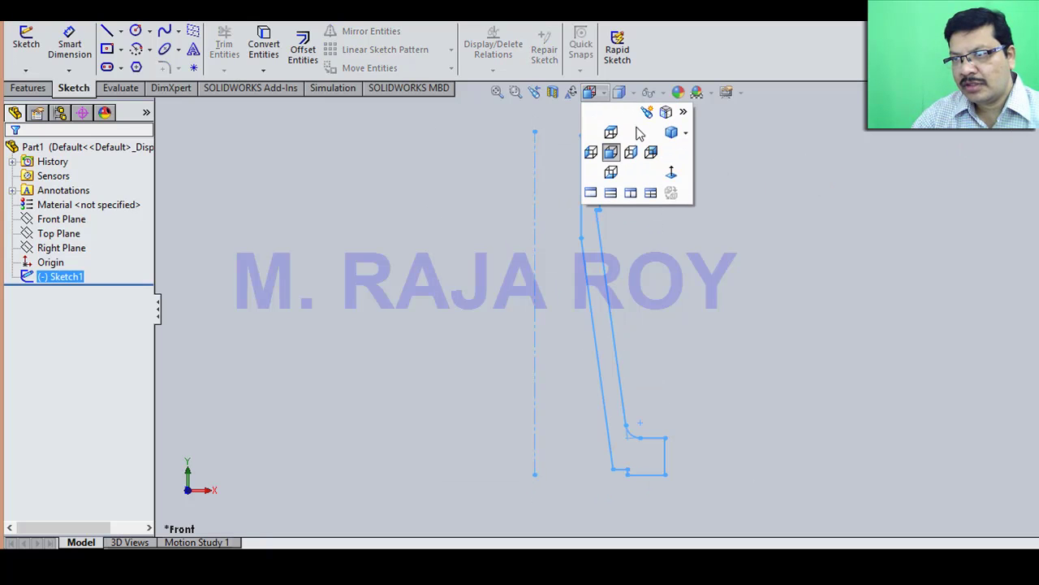
click(671, 126)
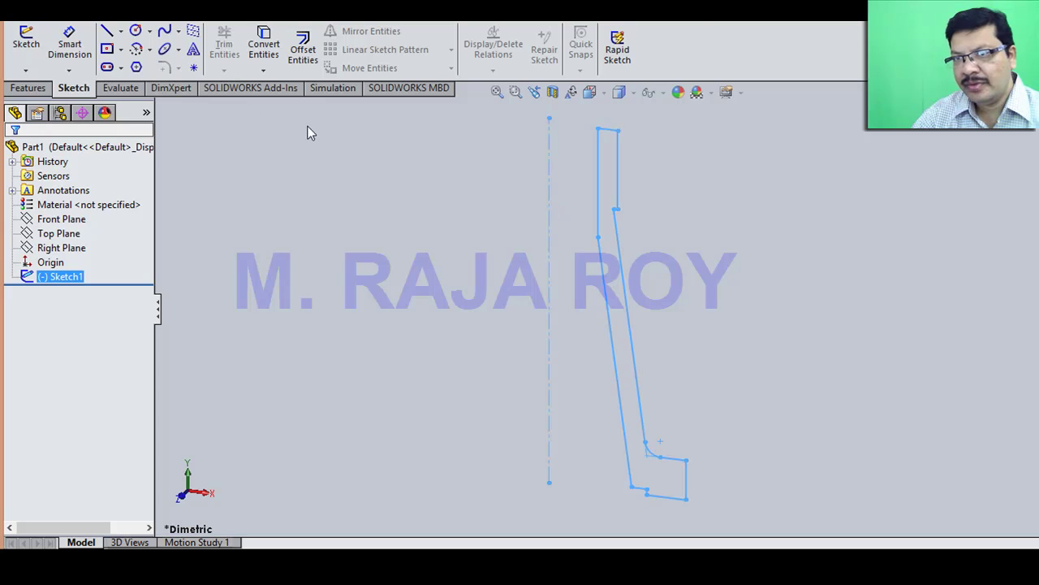
click(28, 89)
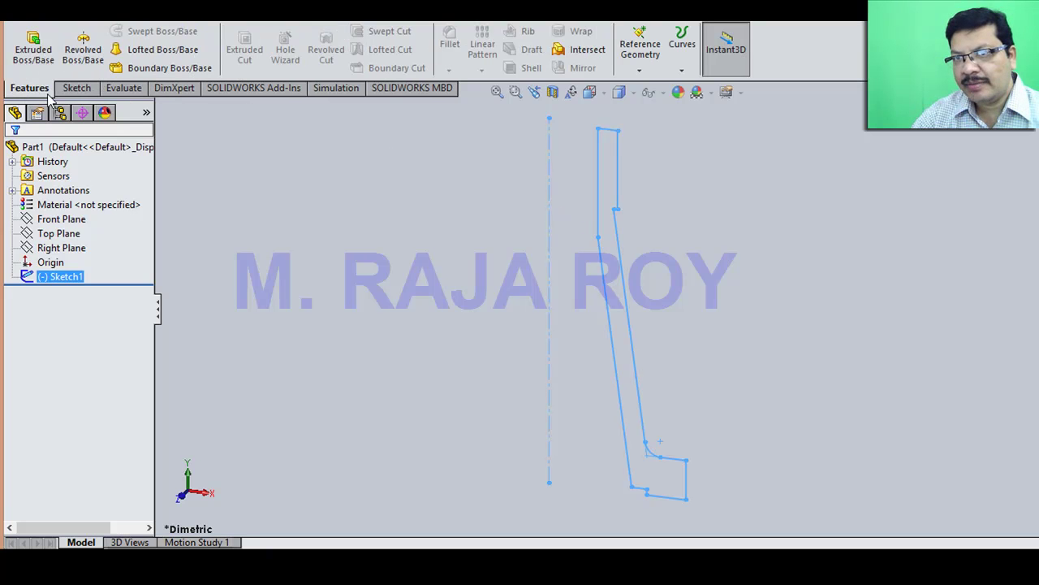
click(91, 56)
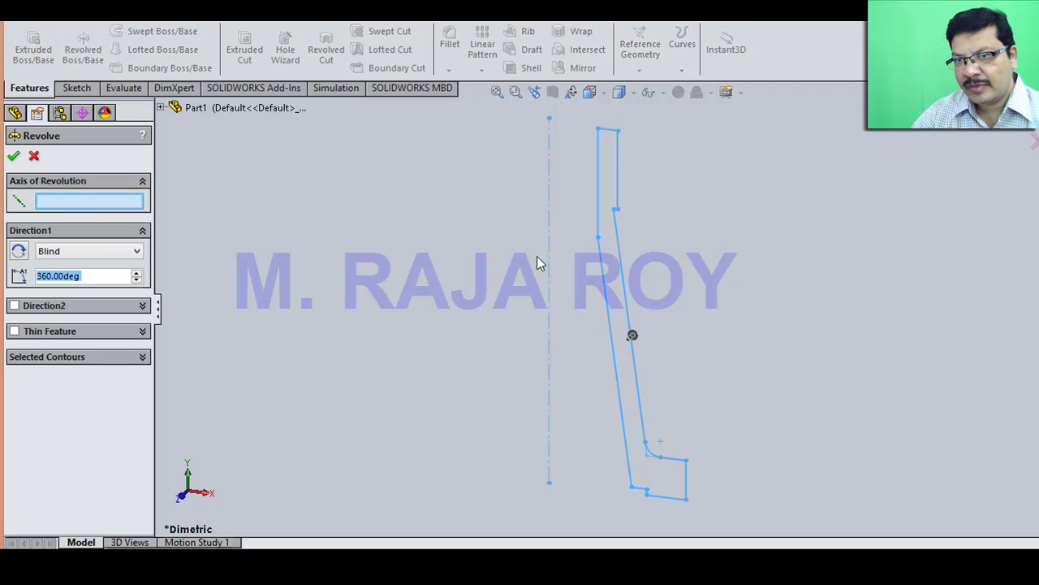
click(57, 205)
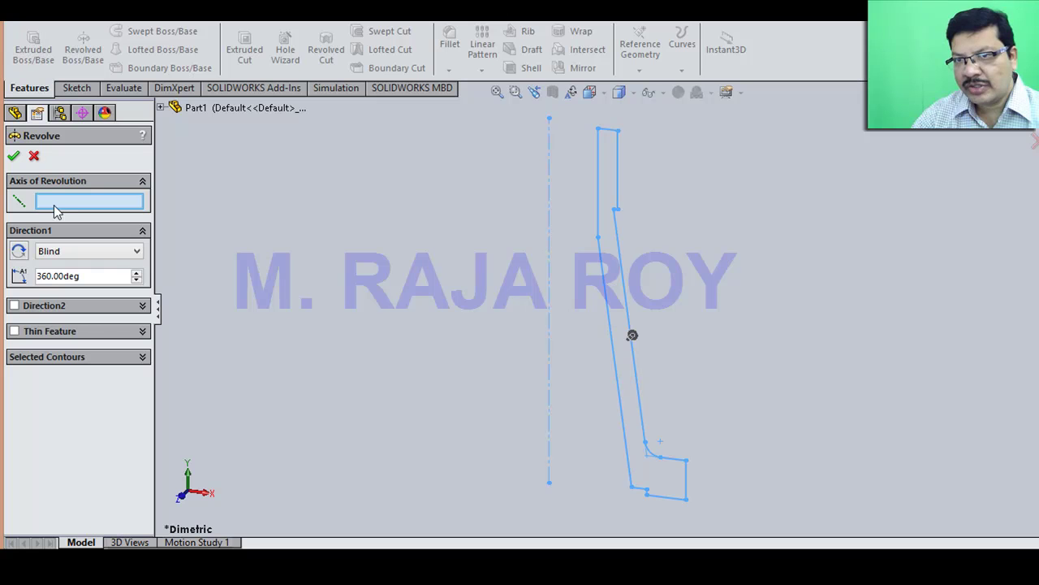
click(550, 261)
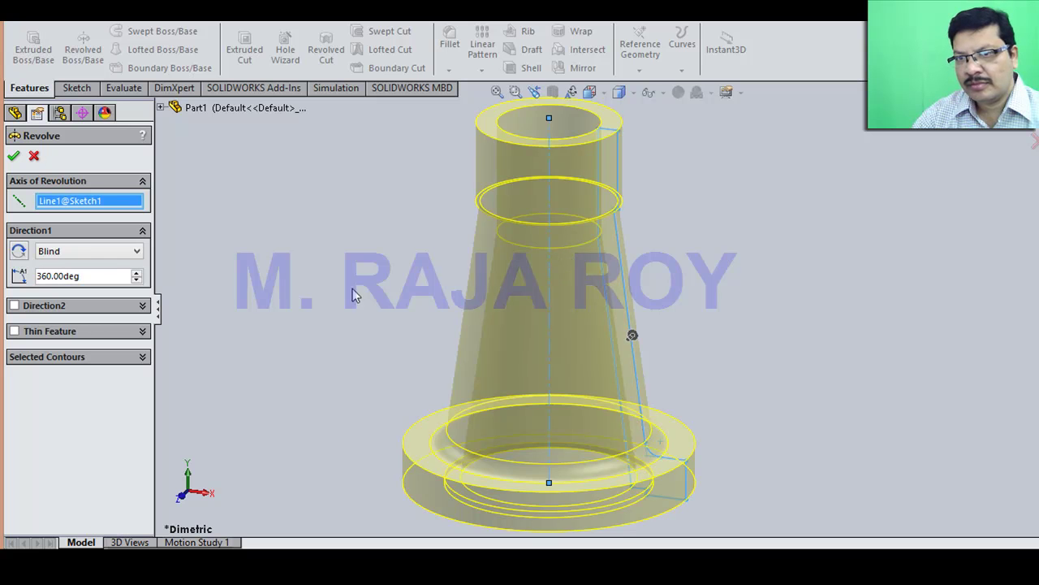
click(13, 157)
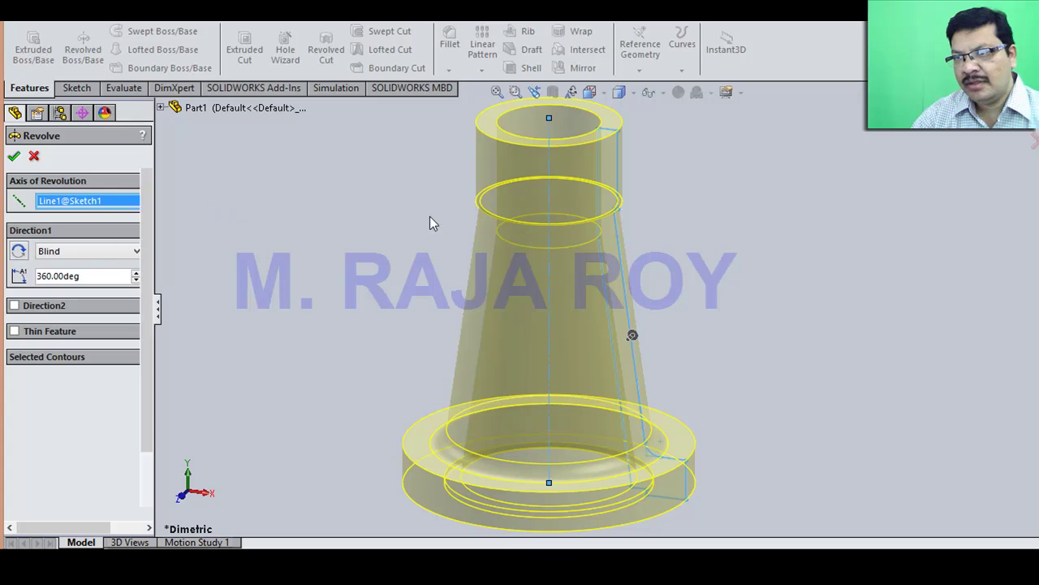
Step: Save the part as Body in the SJ folder
click(497, 91)
click(430, 267)
key(ctrl+s)
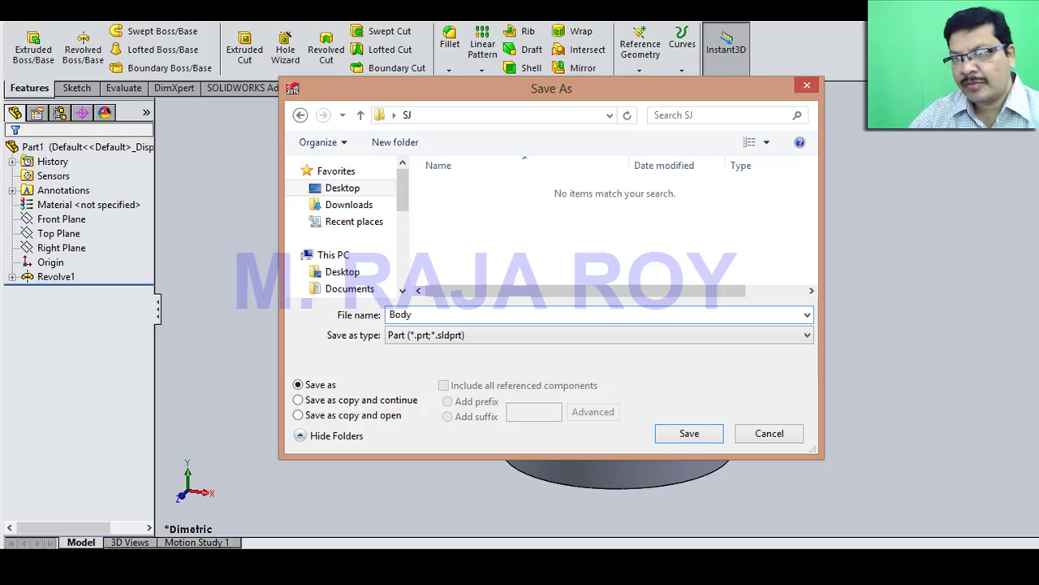
click(705, 438)
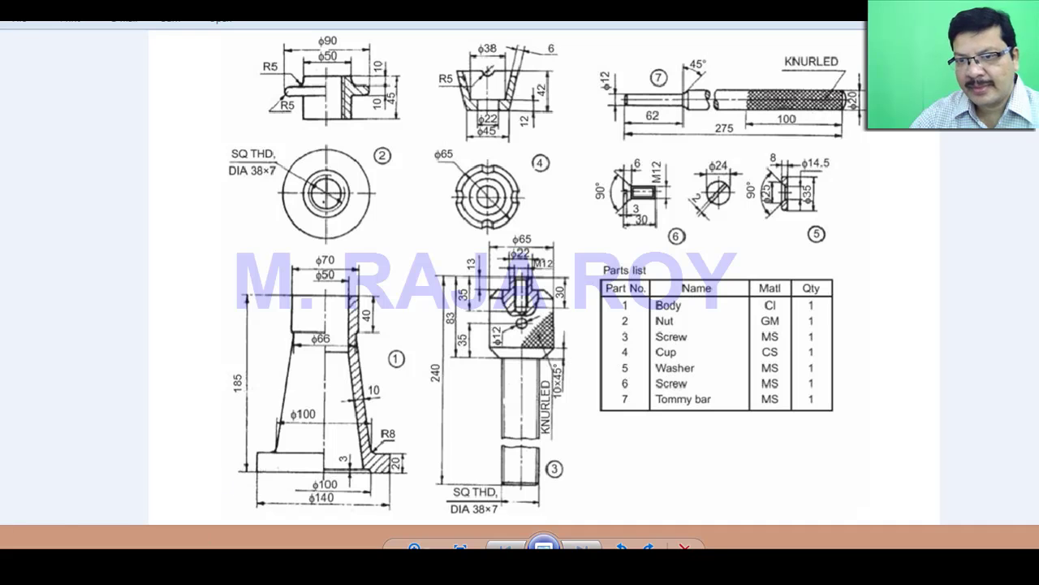
Step: Switch to the new part and start a sketch on its Front Plane
click(154, 487)
click(59, 233)
right_click(81, 233)
click(73, 218)
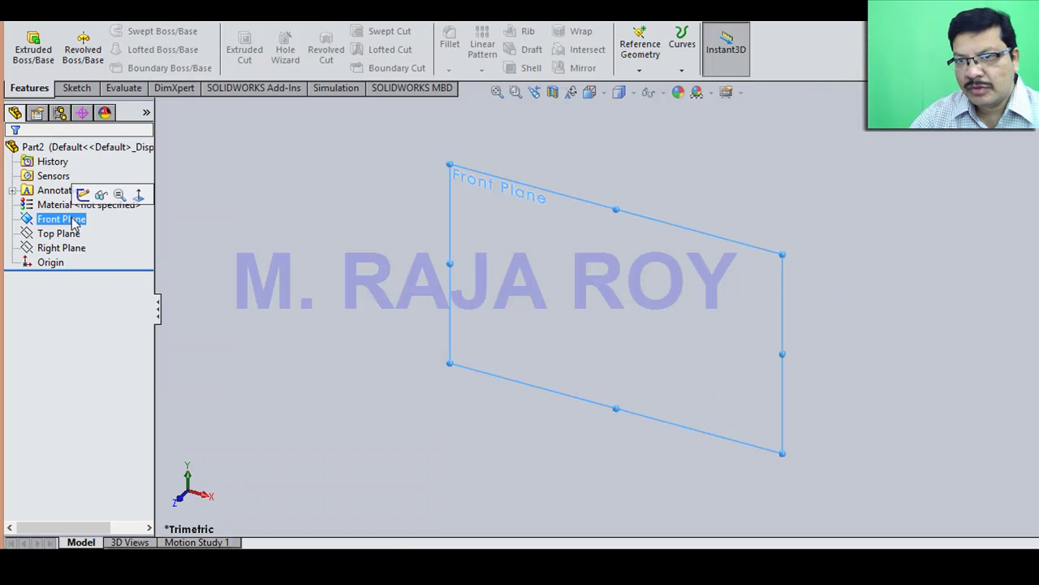
right_click(77, 221)
click(84, 195)
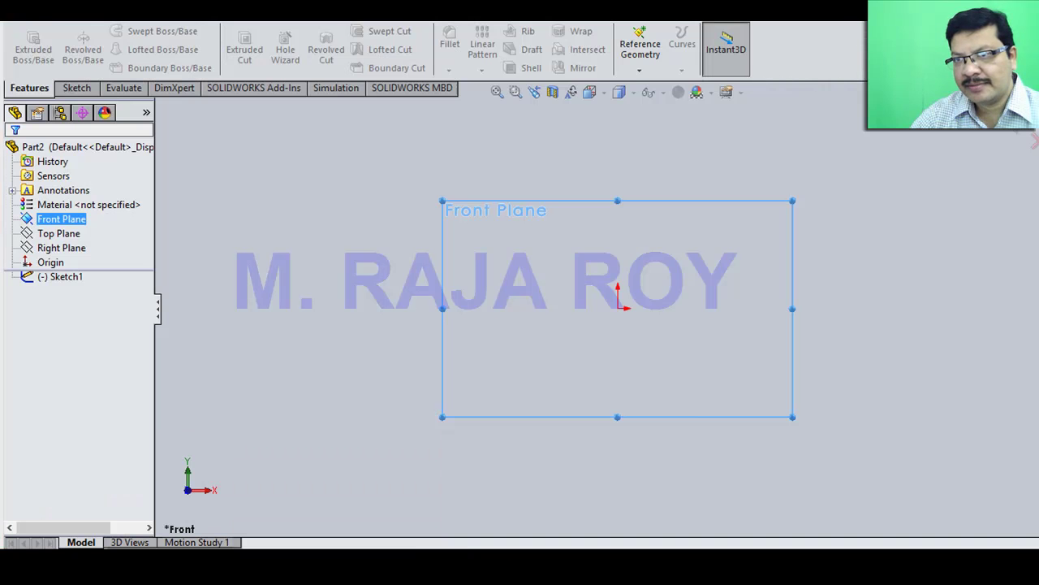
Step: Draw a vertical centerline upward from the origin
click(160, 499)
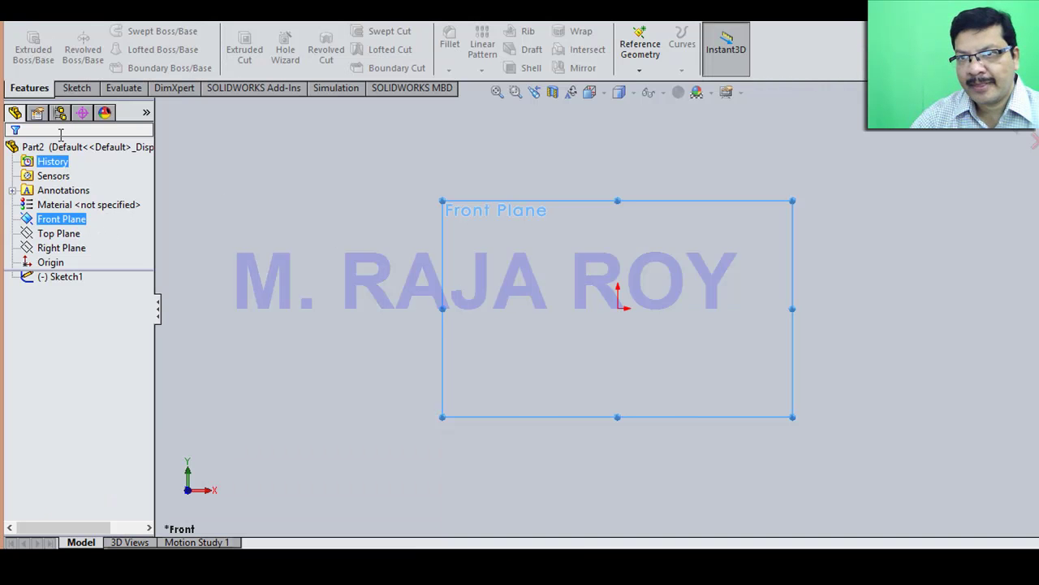
click(73, 88)
click(120, 31)
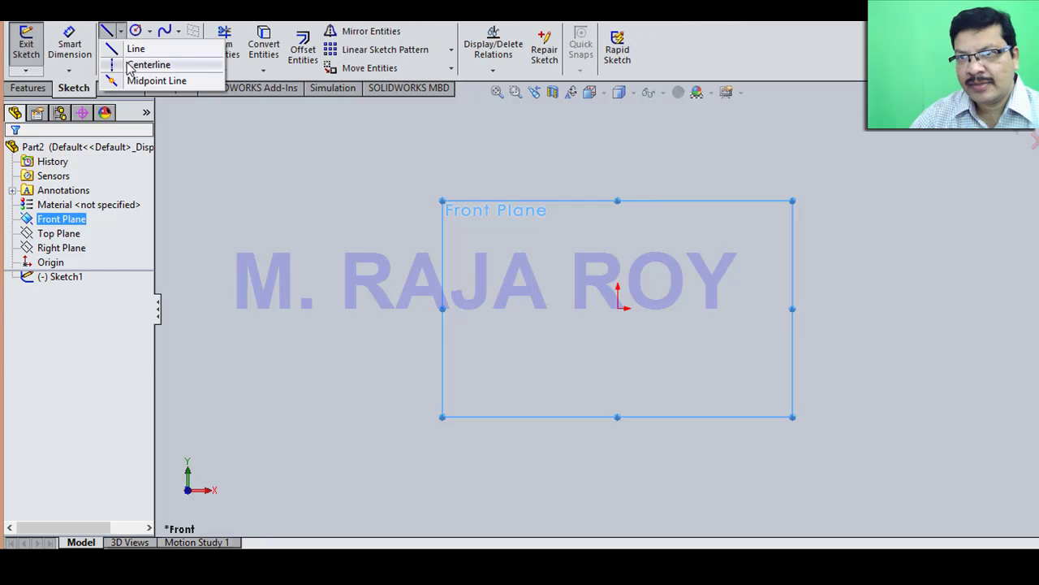
click(142, 62)
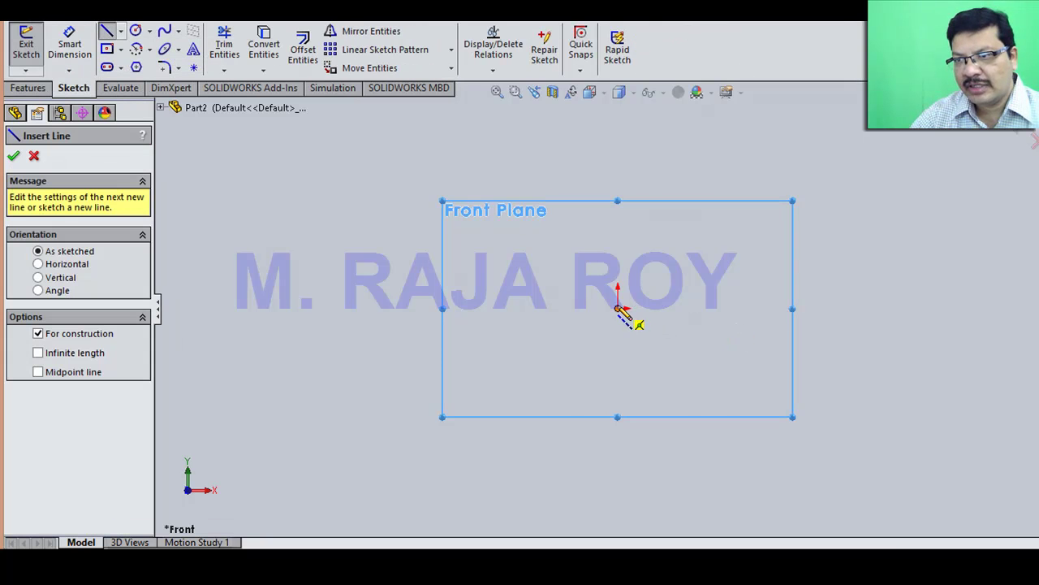
click(618, 308)
click(617, 198)
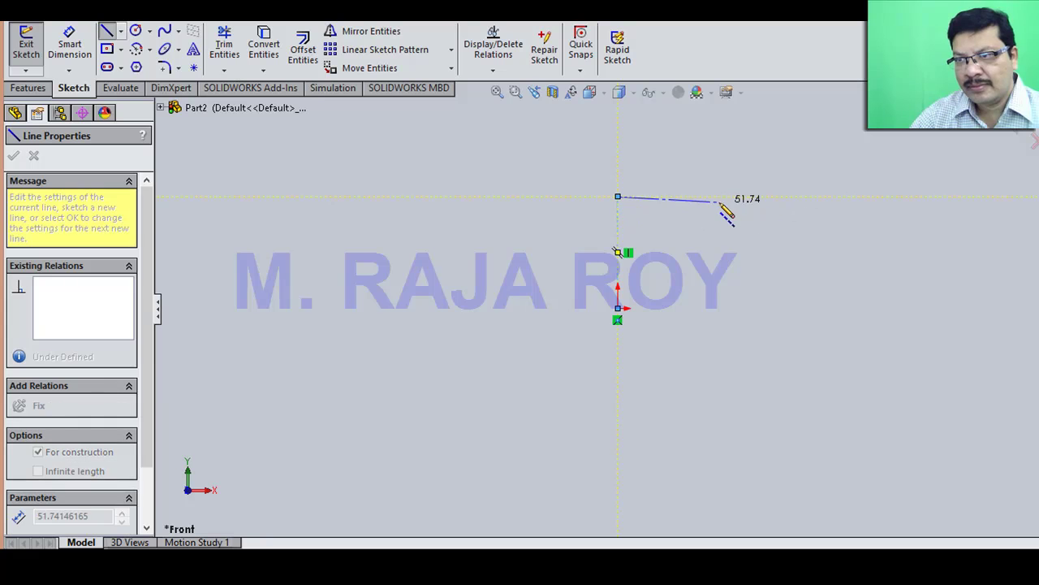
key(Escape)
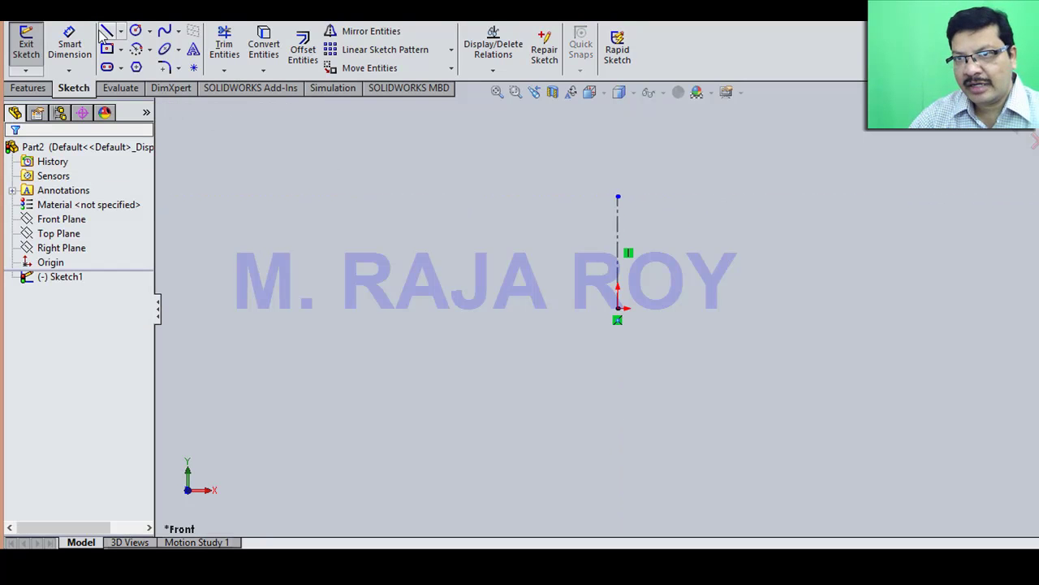
Step: Sketch the stepped half profile from the centerline's upper end, with an about 28 mm top edge, a protruding flange and an inner vertical line crossing the top edge
click(107, 31)
click(618, 197)
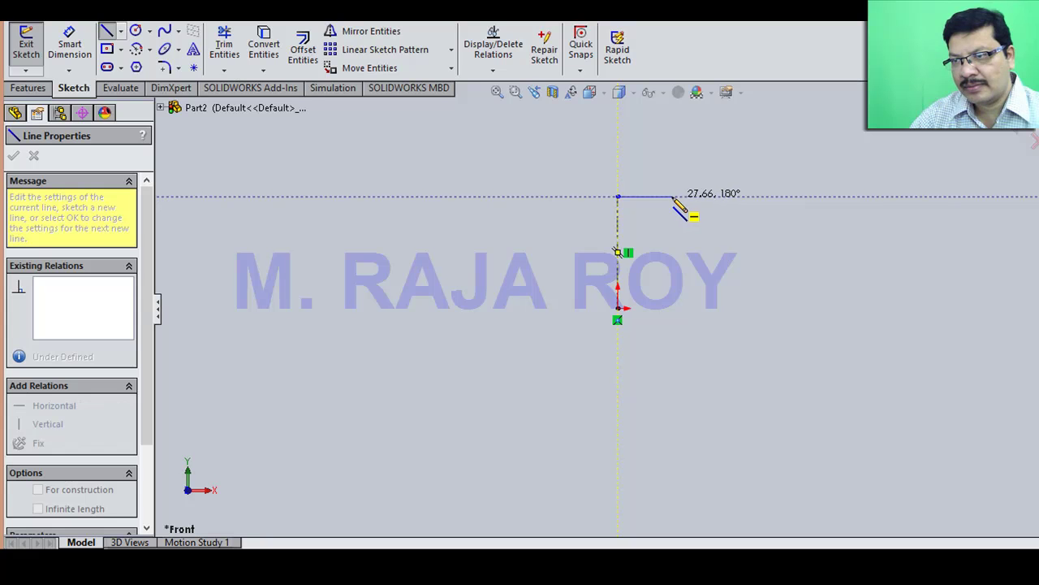
click(672, 196)
click(674, 221)
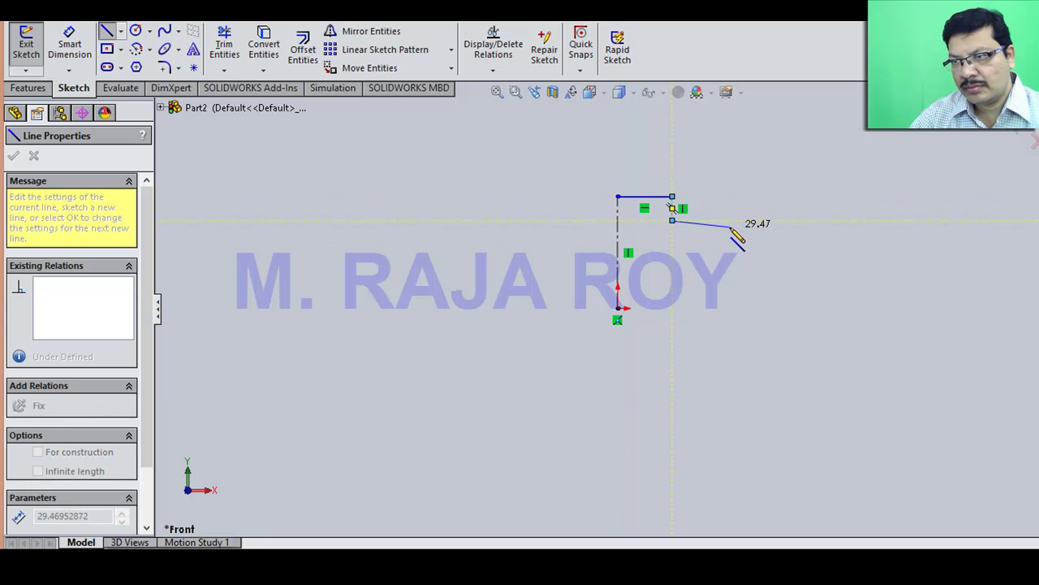
click(730, 221)
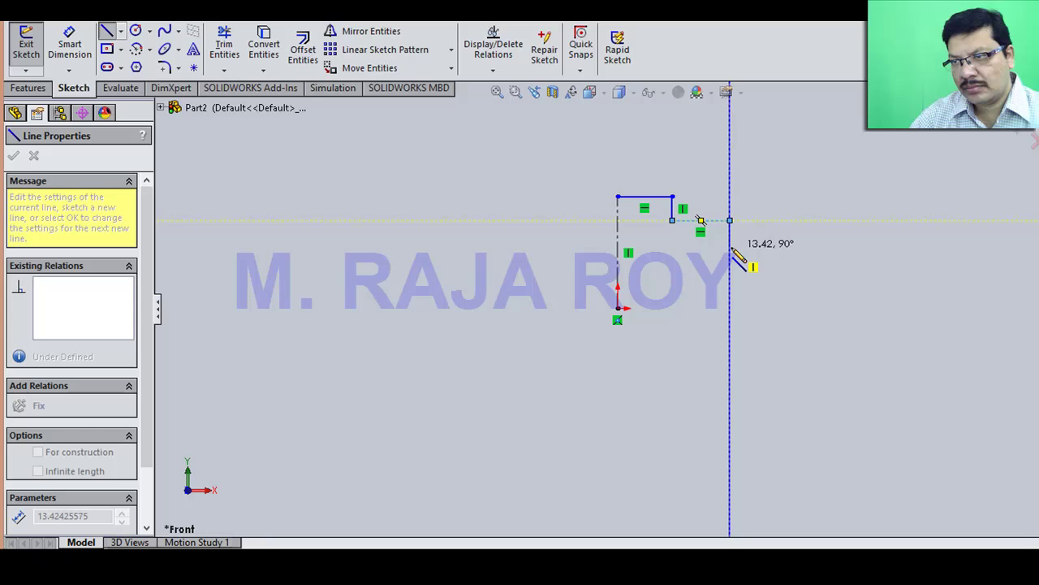
click(673, 248)
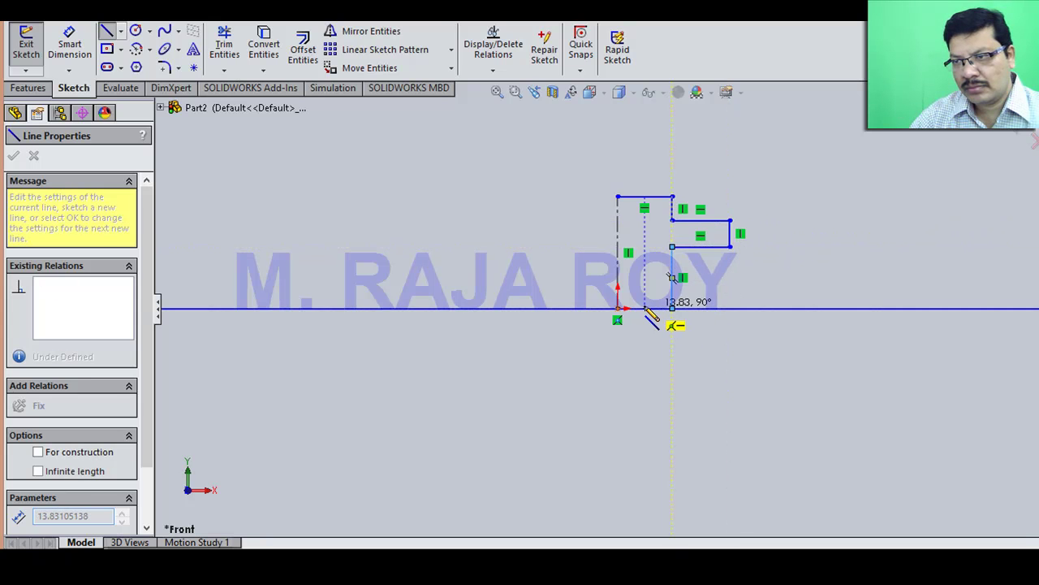
click(672, 307)
click(644, 307)
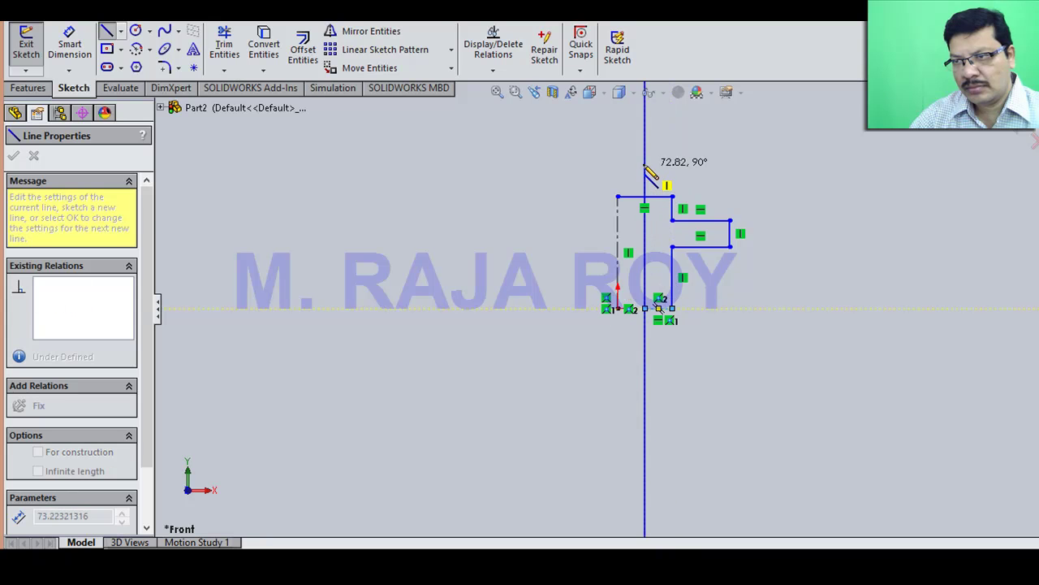
double_click(645, 162)
key(Escape)
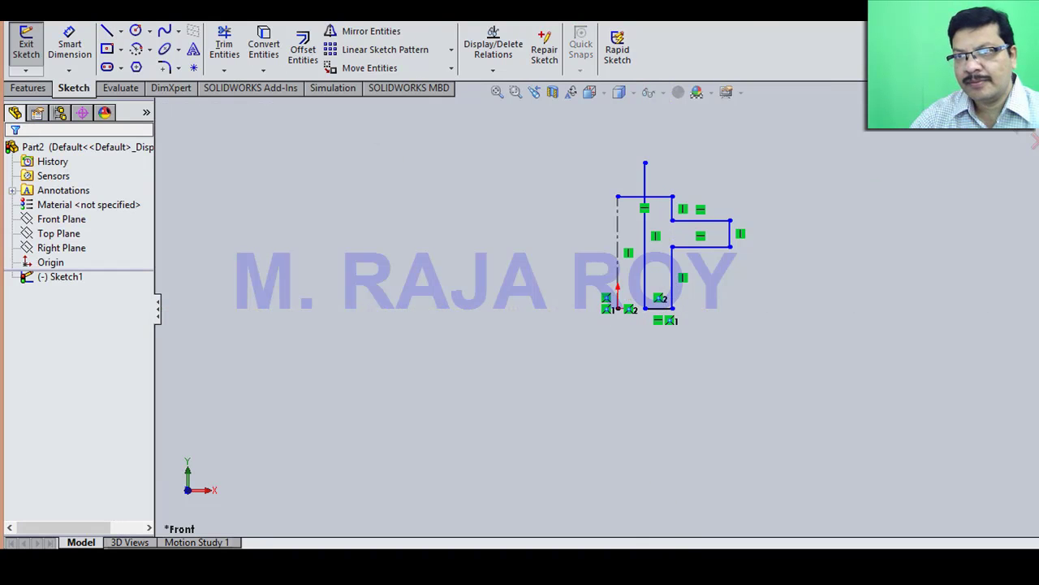
Step: Trim away the inner vertical line's overhang and the top edge segment between the centerline and the inner line
click(224, 45)
drag(661, 186, 641, 189)
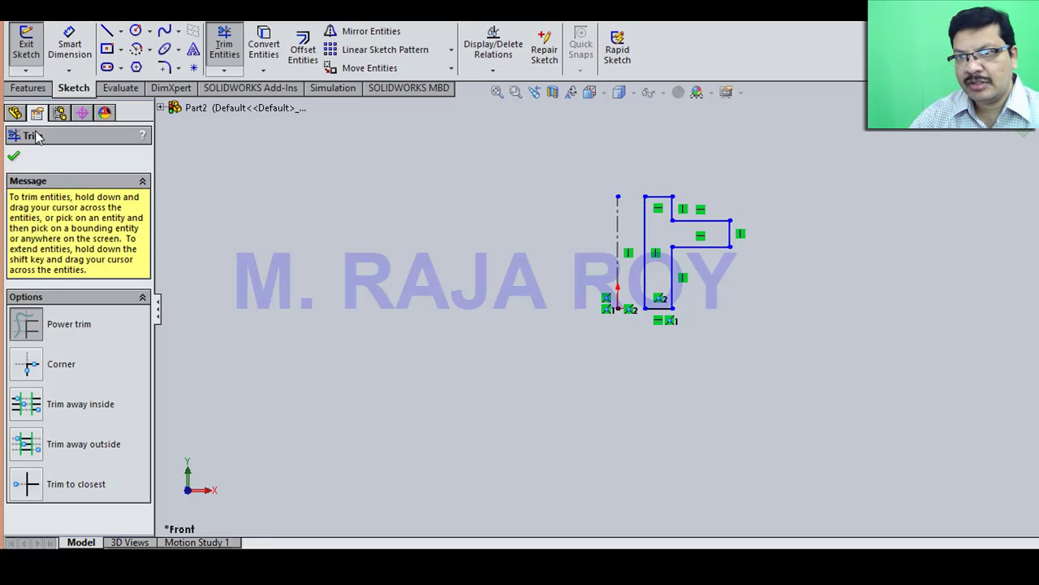
click(14, 157)
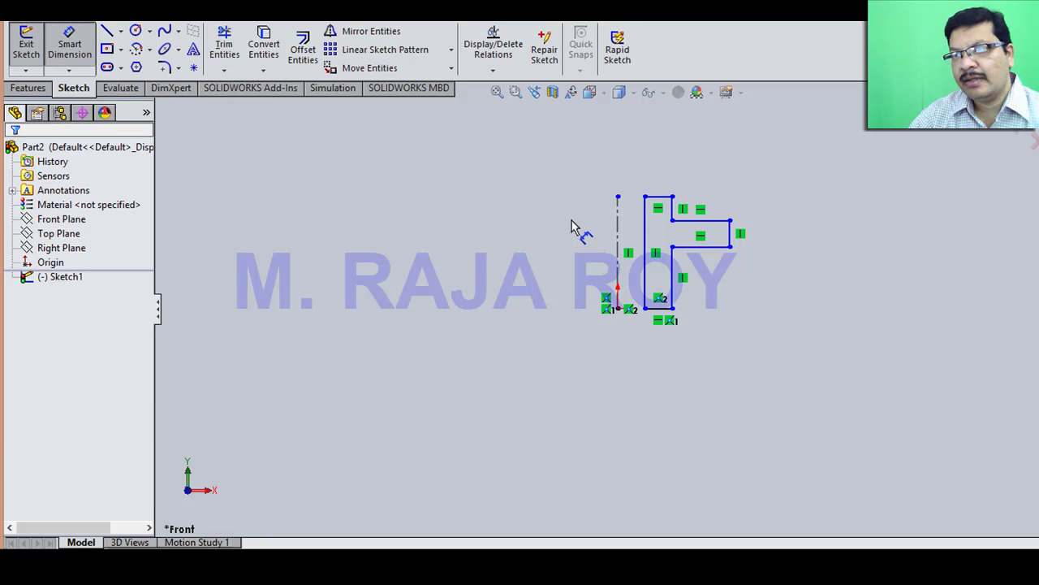
Step: Dimension the vertical centerline's length as 45 mm
click(617, 240)
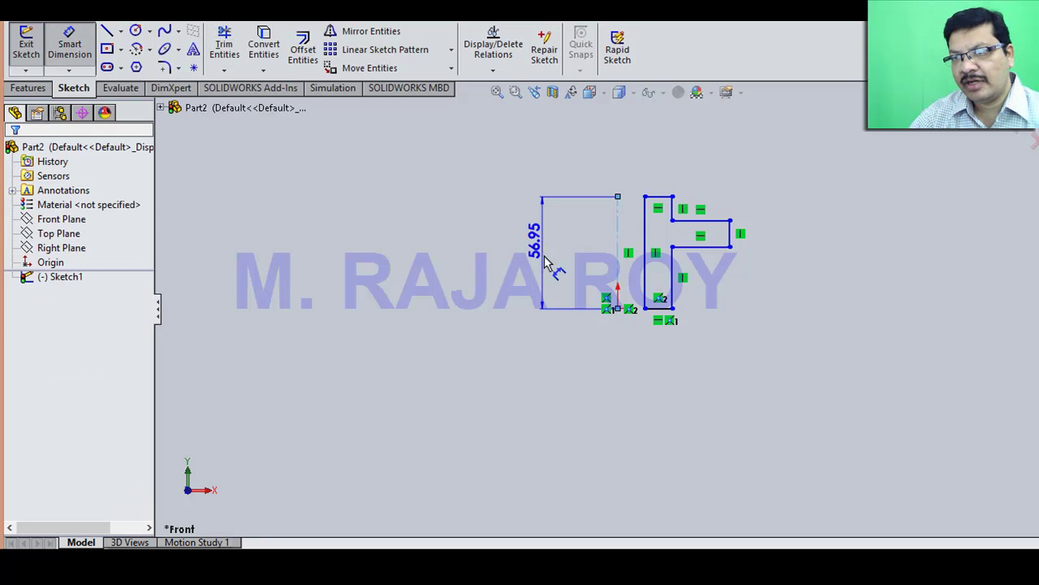
click(545, 263)
text(45)
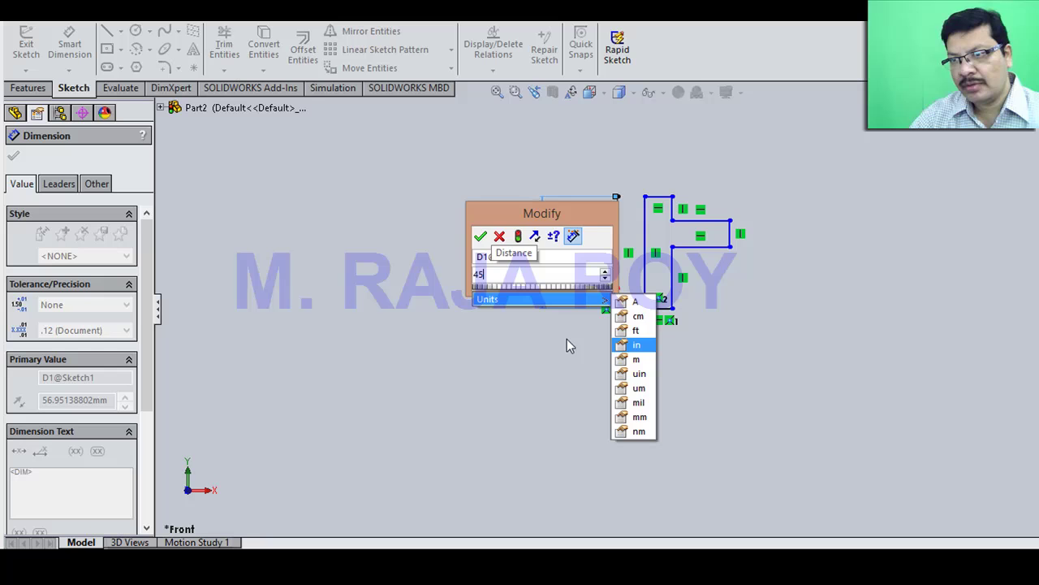
click(480, 236)
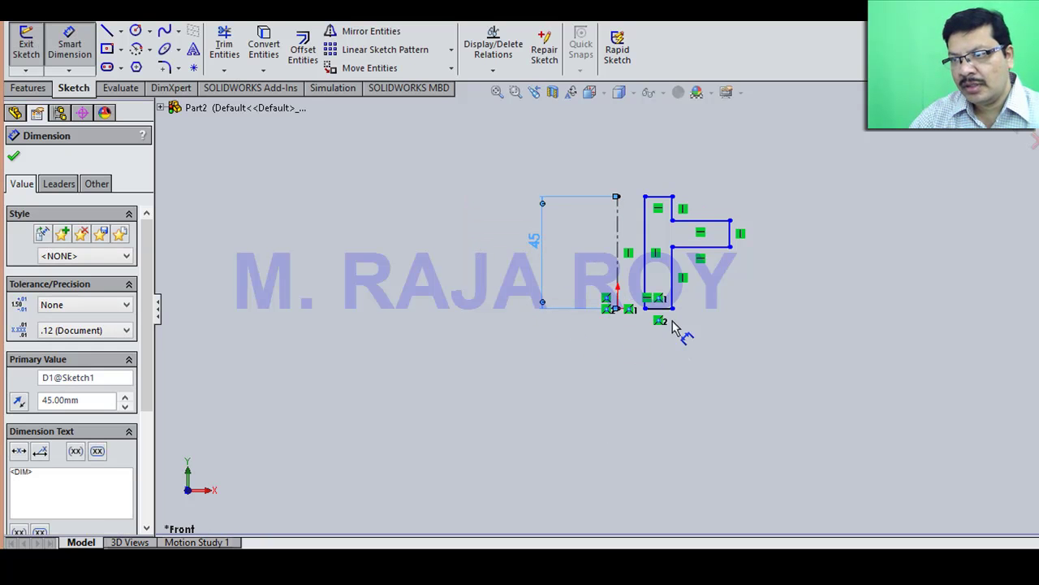
Step: Dimension the distance from the centerline to the flange's outer vertical edge as 45 mm
click(619, 229)
click(736, 234)
click(725, 172)
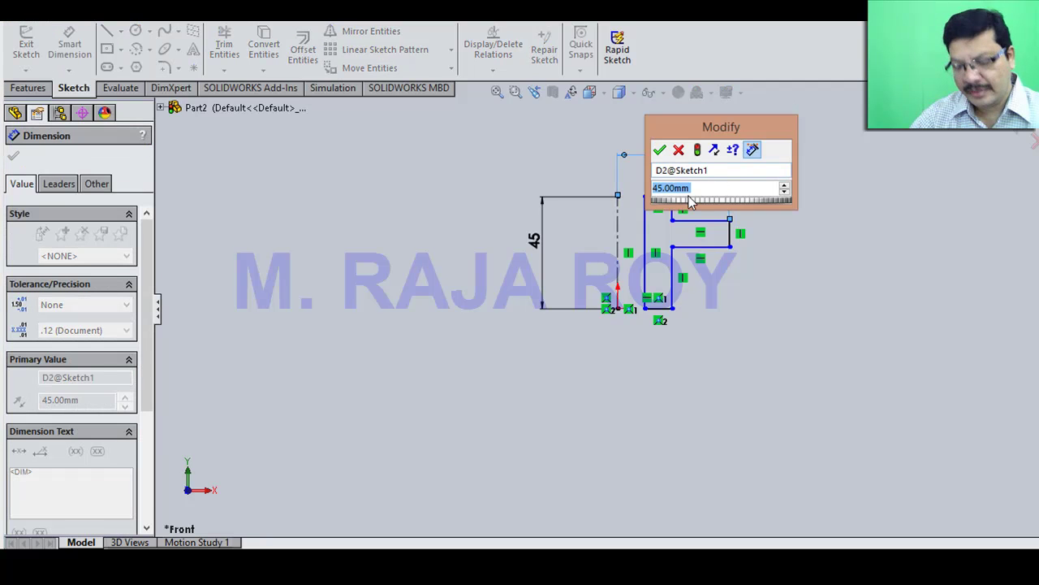
text(45)
click(659, 149)
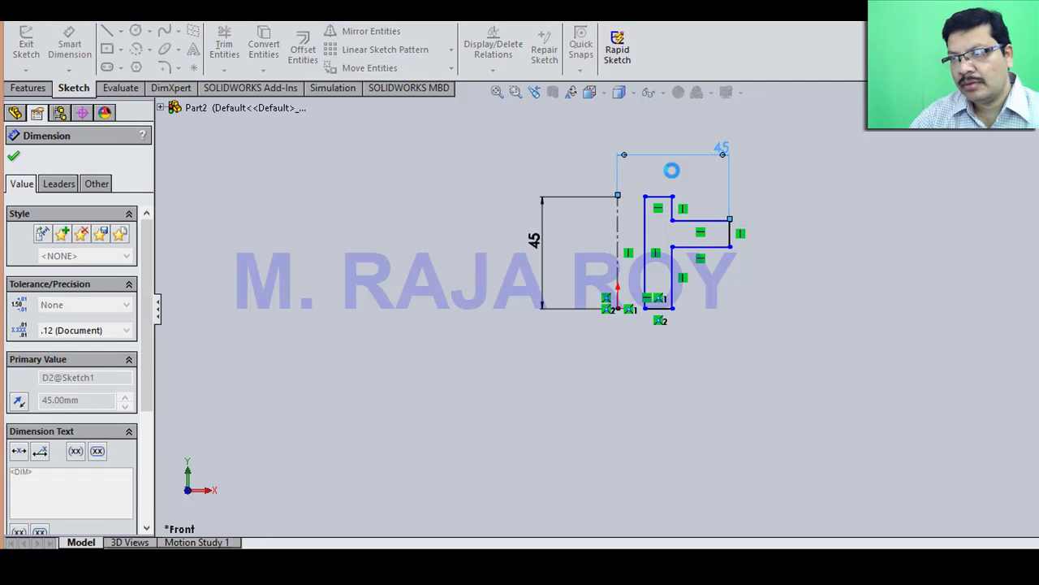
Step: Dimension the distance from the centerline to the outer vertical edge above the flange as 25 mm
click(619, 227)
click(672, 253)
click(697, 183)
text(25)
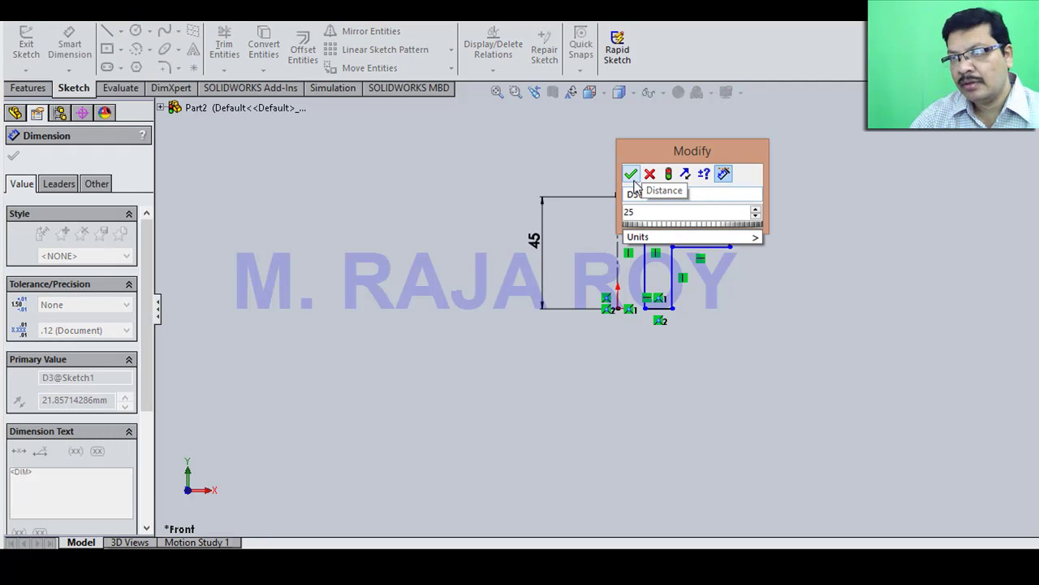
click(630, 174)
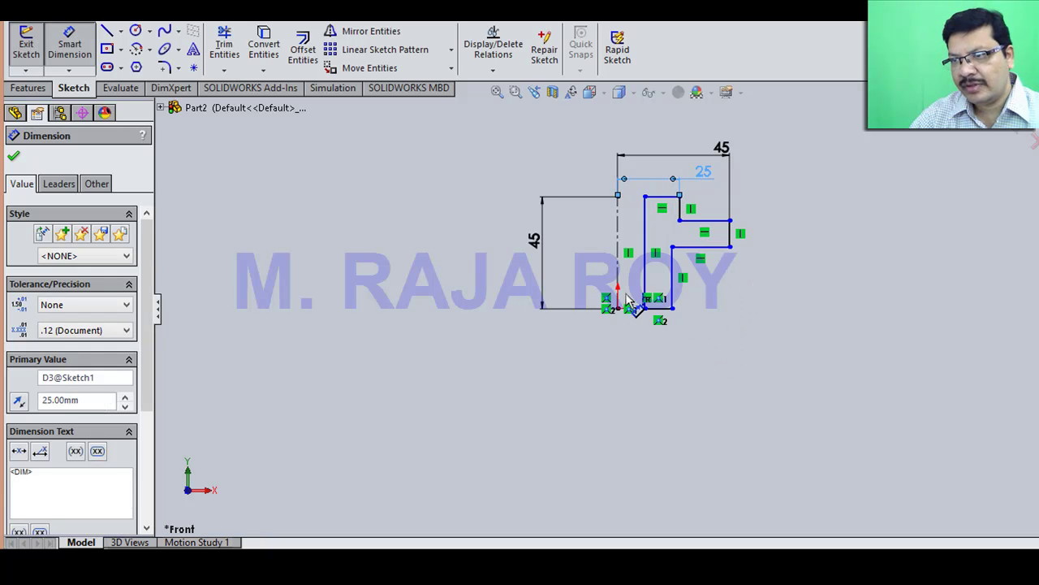
Step: Dimension the distance from the centerline to the outer vertical edge below the flange as 25 mm
click(619, 274)
click(672, 276)
click(747, 371)
text(25)
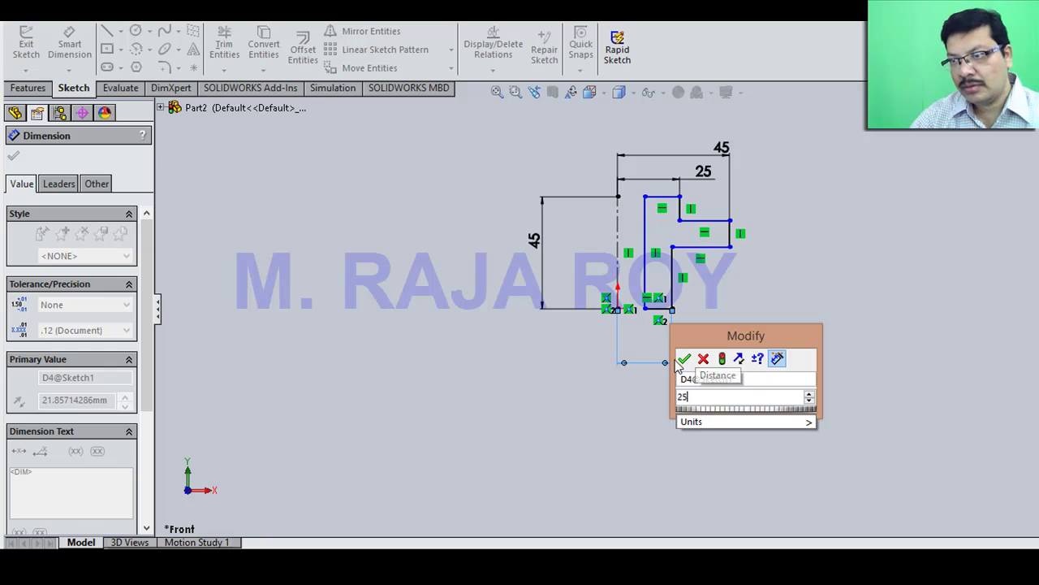
click(684, 360)
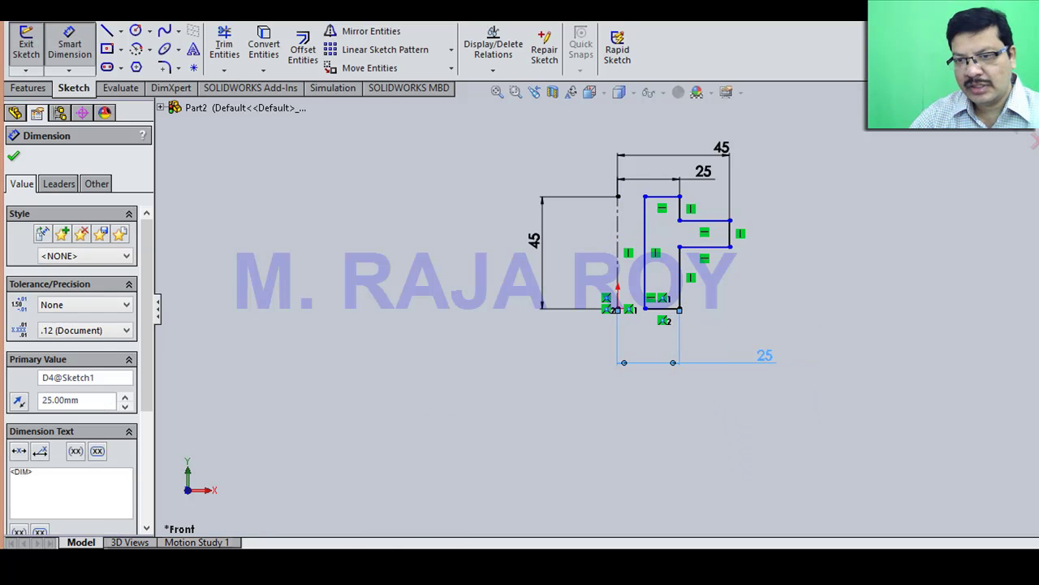
Step: Check the Nut's bore in the reference drawing and dimension the centerline to the inner vertical line as 38/2 mm
key(alt+Tab)
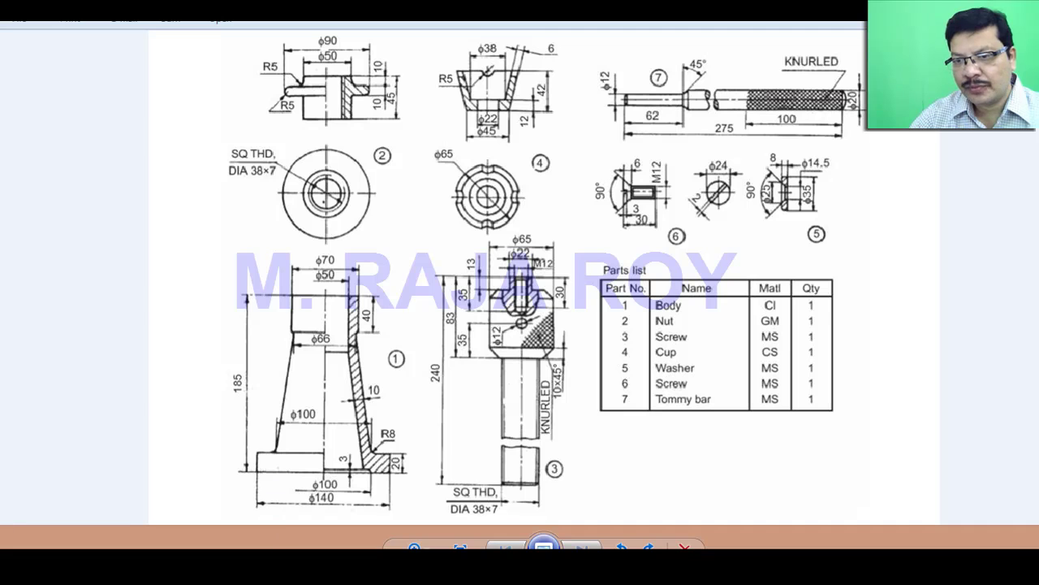
key(alt+Tab)
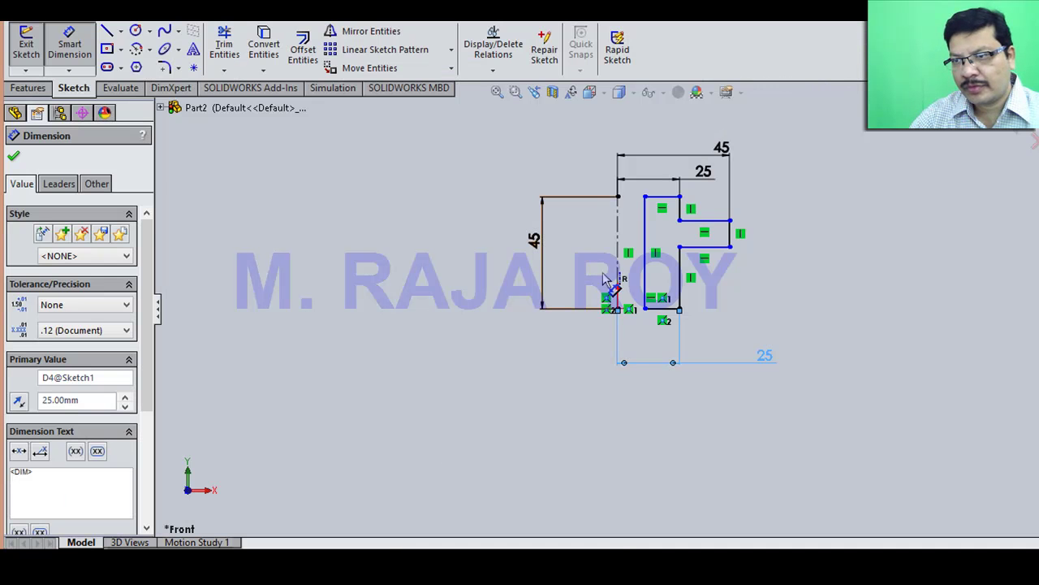
click(620, 278)
click(649, 278)
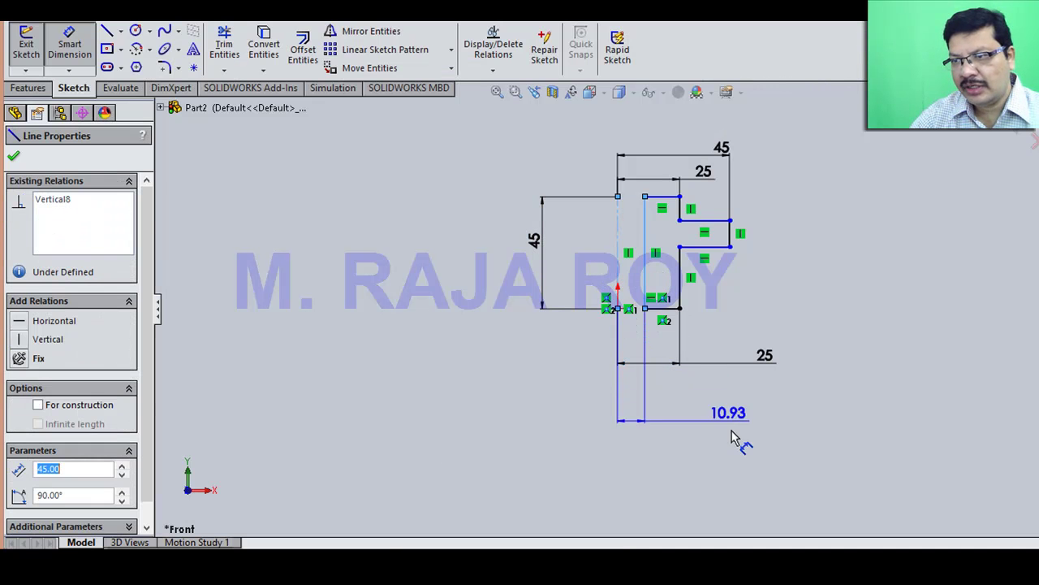
click(735, 443)
text(10)
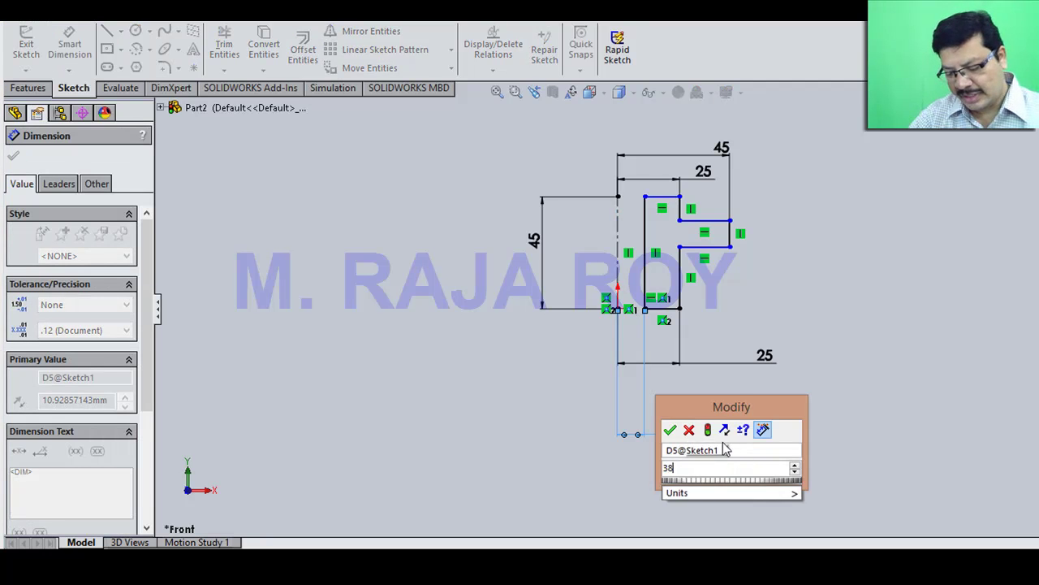
text(/2)
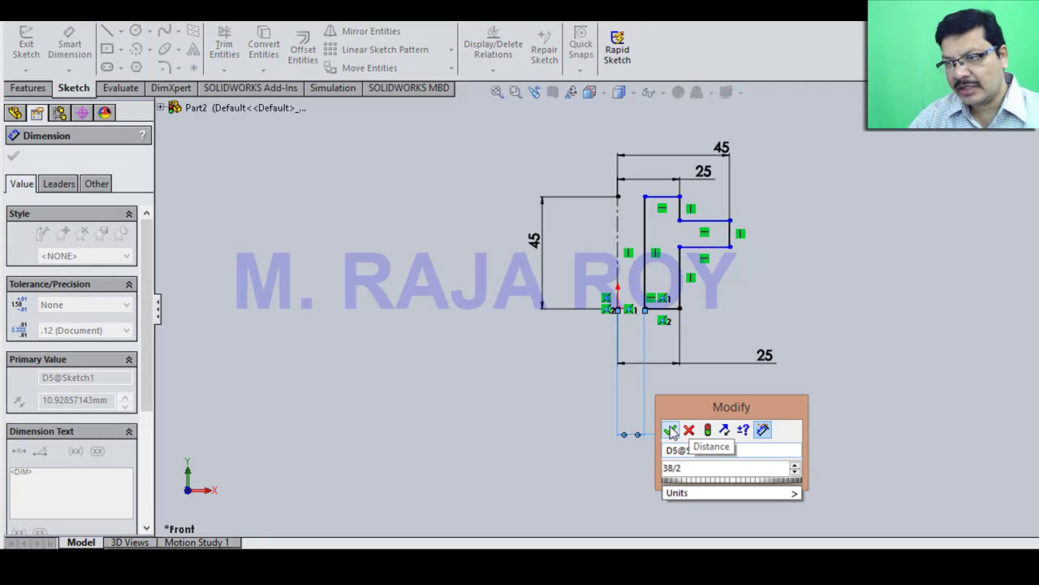
click(670, 430)
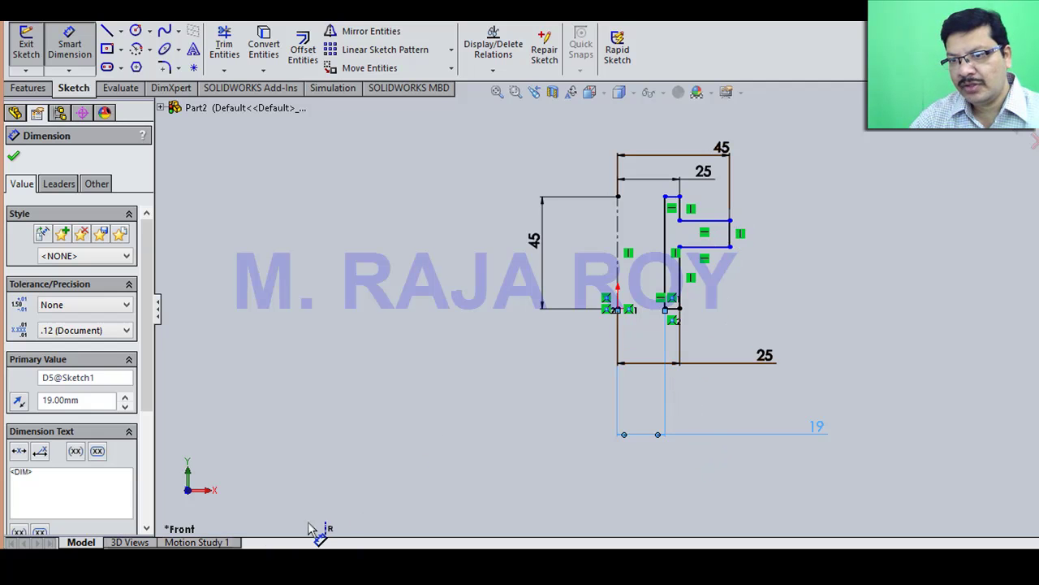
key(alt+Tab)
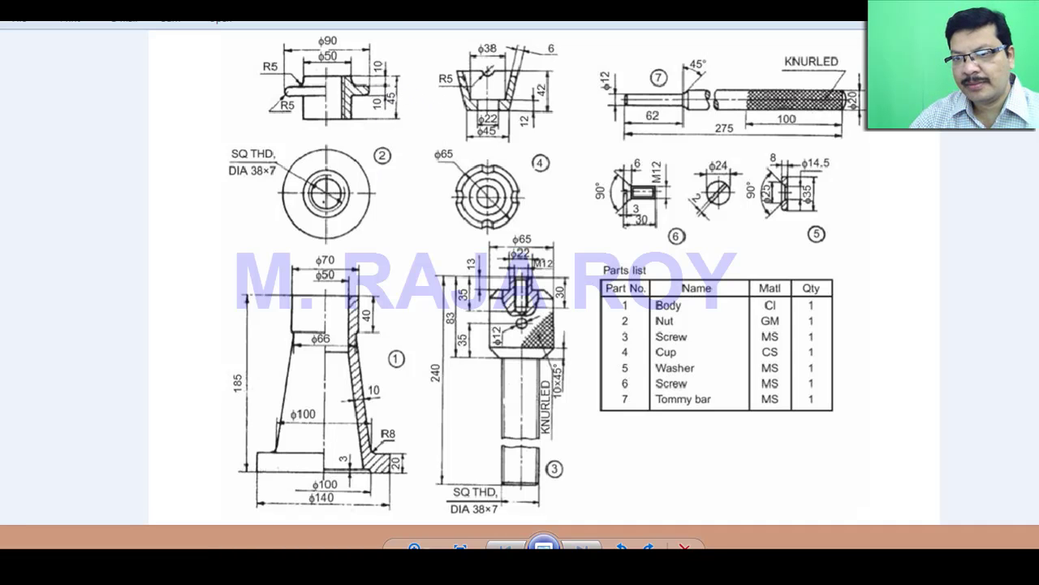
key(alt+Tab)
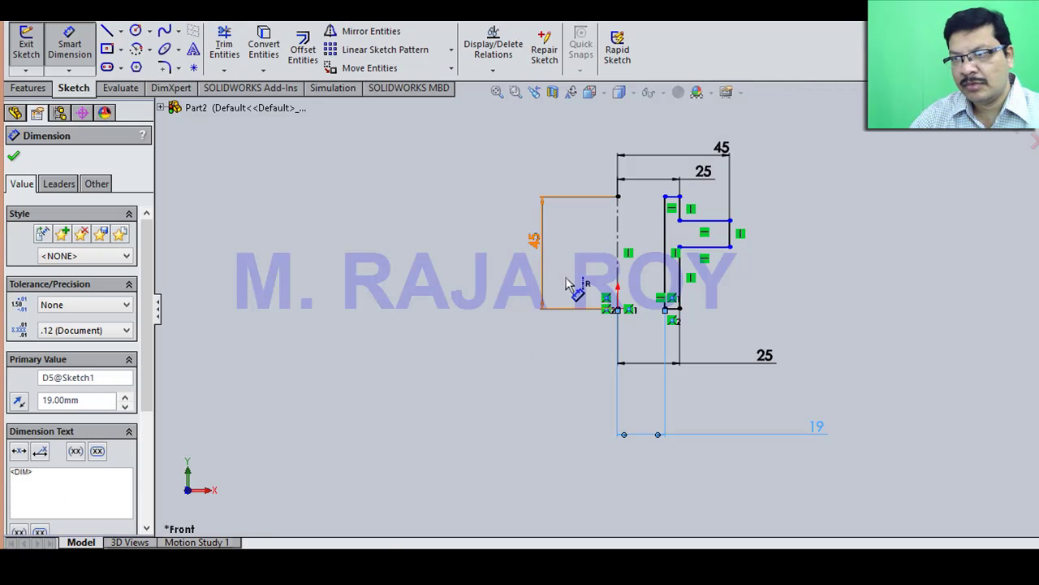
click(681, 213)
click(777, 207)
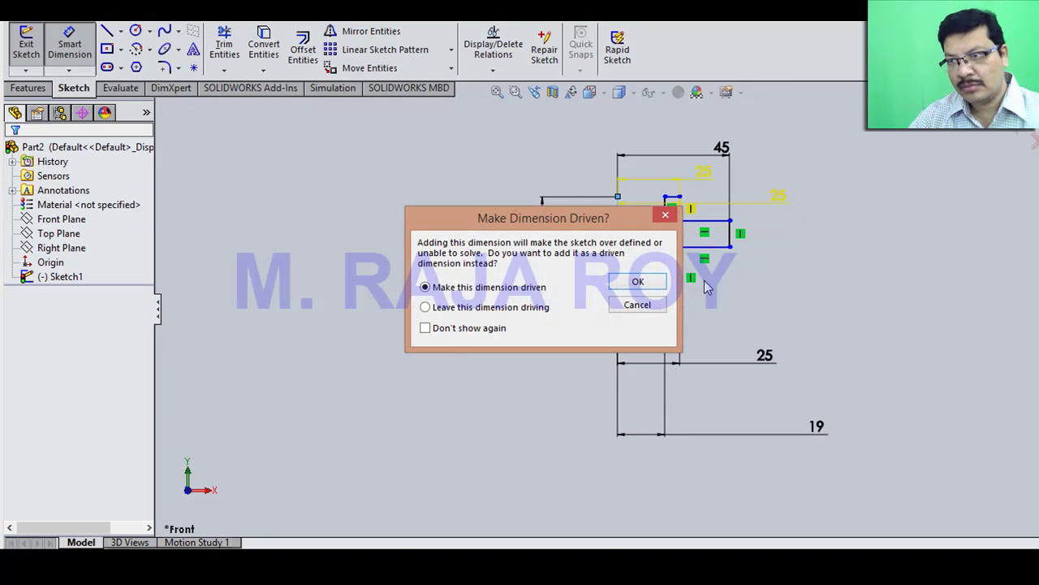
click(638, 305)
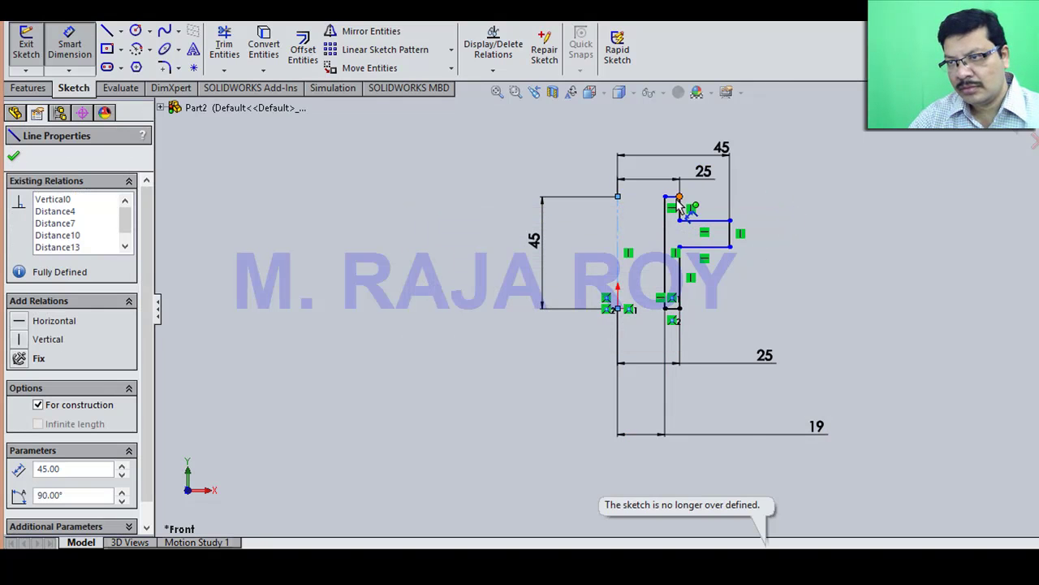
Step: Dimension the vertical distance from the profile's top edge to the flange's upper edge as 10 mm
click(676, 199)
click(696, 220)
click(807, 221)
text(10)
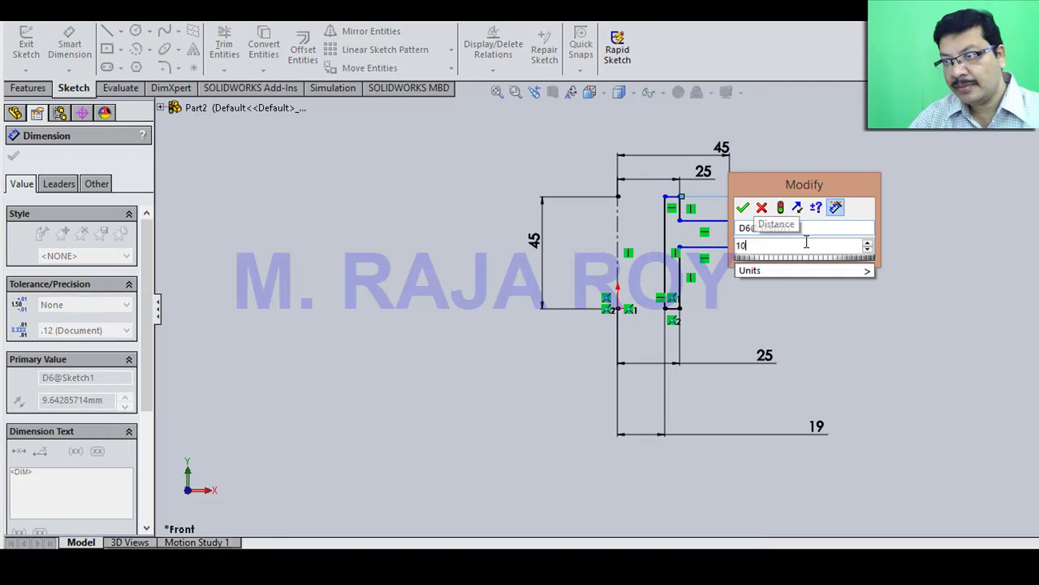
click(743, 207)
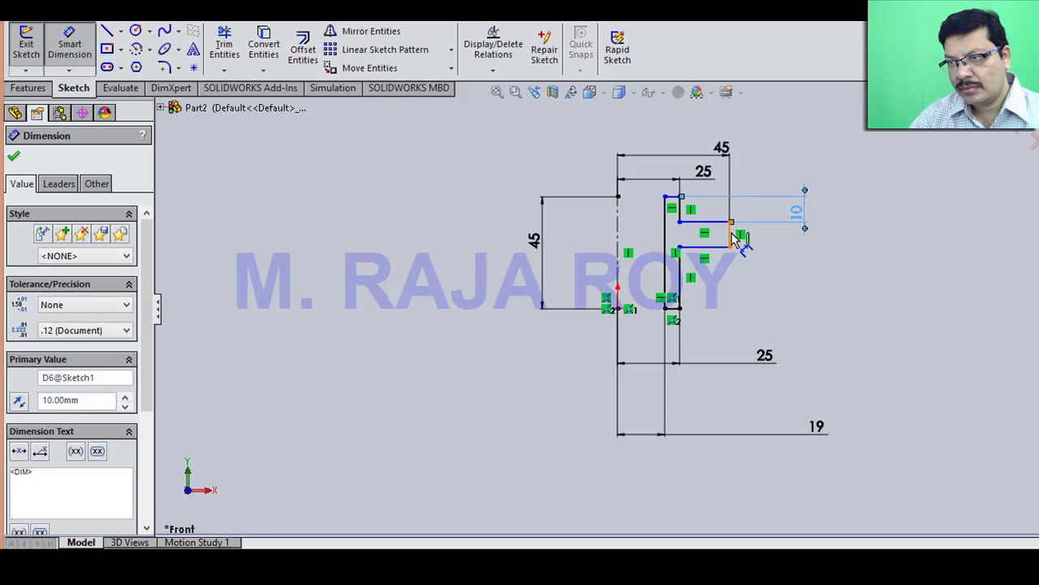
Step: Dimension the flange's outer vertical edge as 10 mm and leave the dimension command
click(731, 240)
click(814, 251)
text(10)
key(Return)
key(Escape)
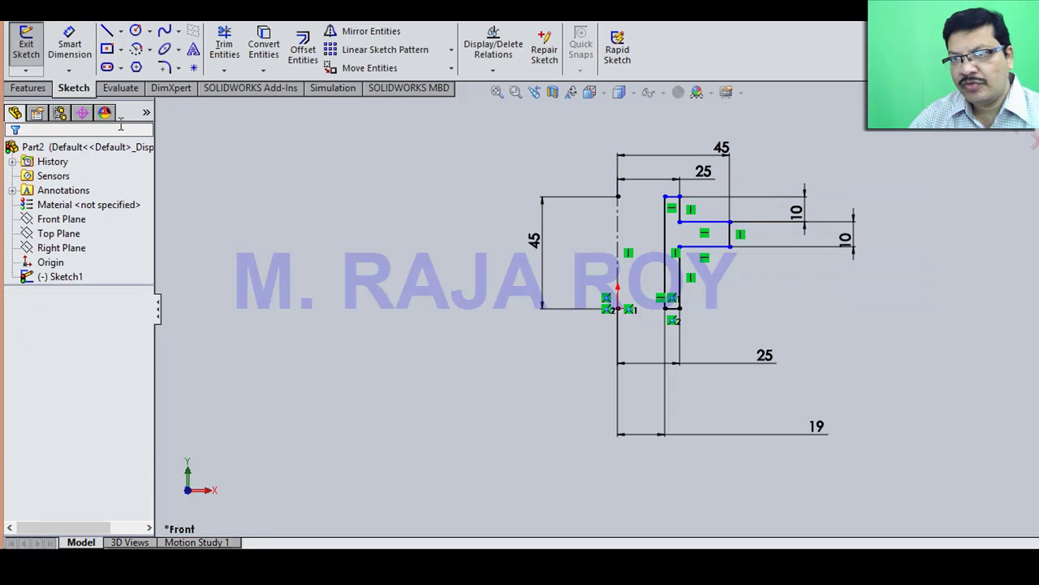
Step: Add a 5 mm sketch fillet at the flange's upper outer corner
click(178, 67)
click(208, 85)
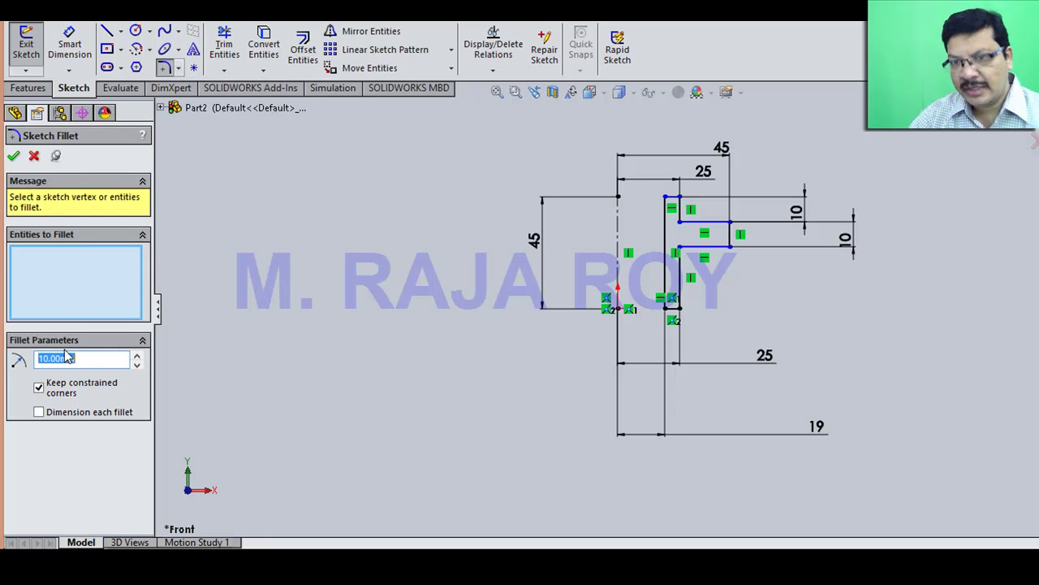
text(5)
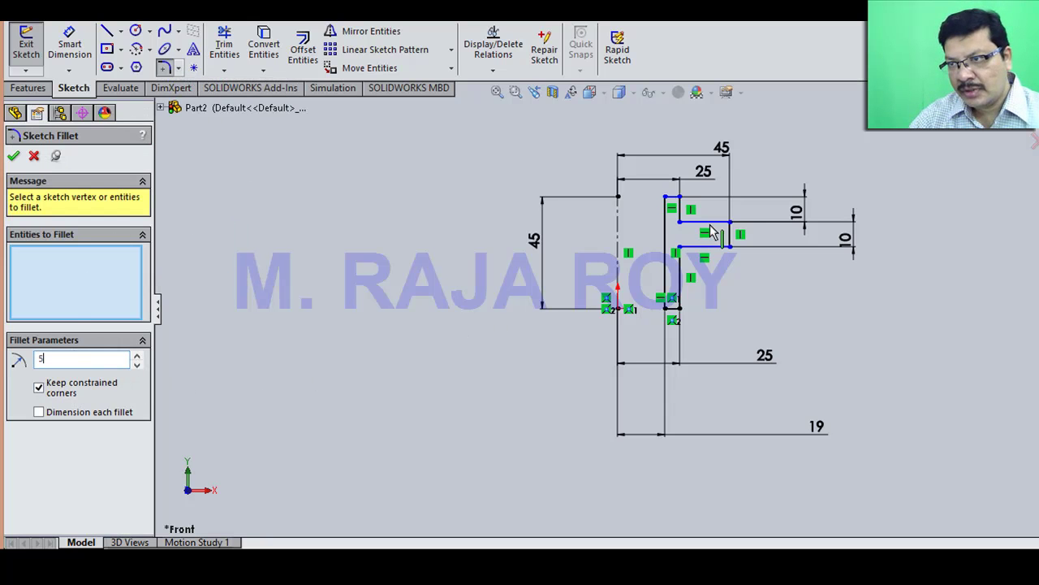
click(729, 240)
click(730, 244)
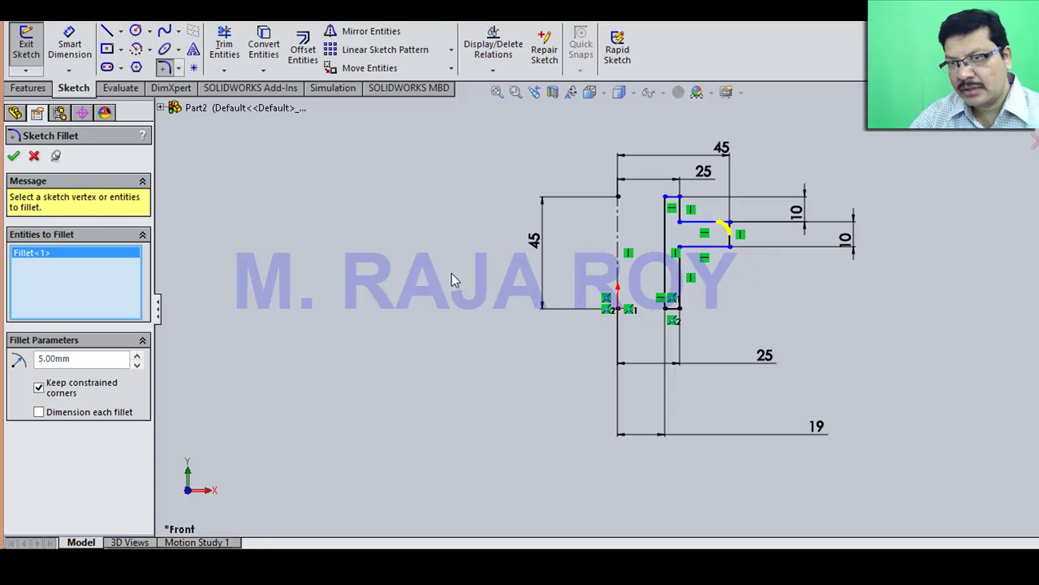
click(13, 156)
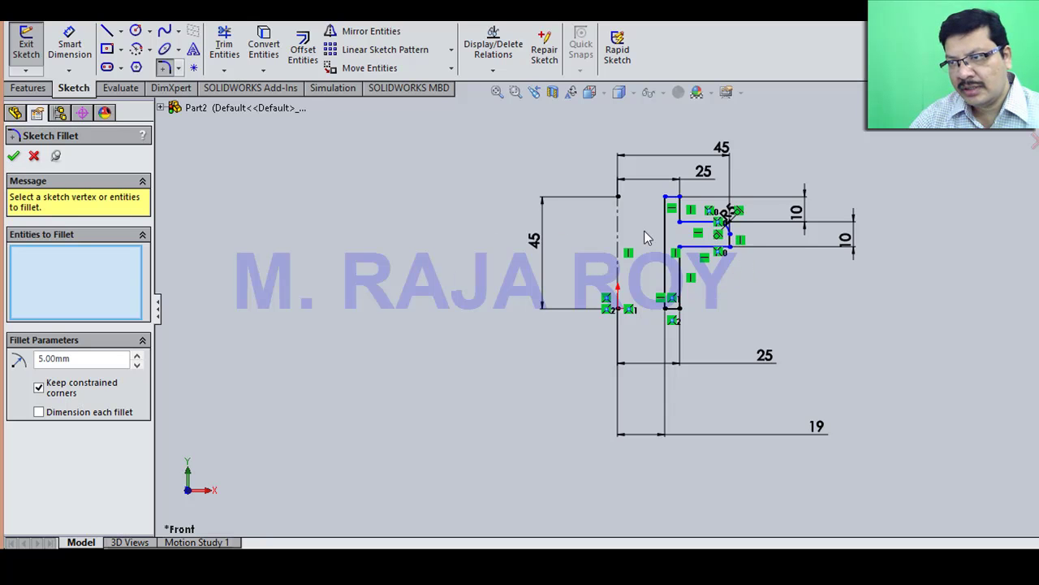
Step: Add a 4.8 mm sketch fillet at the flange's lower outer corner and leave the fillet command
click(722, 246)
click(733, 248)
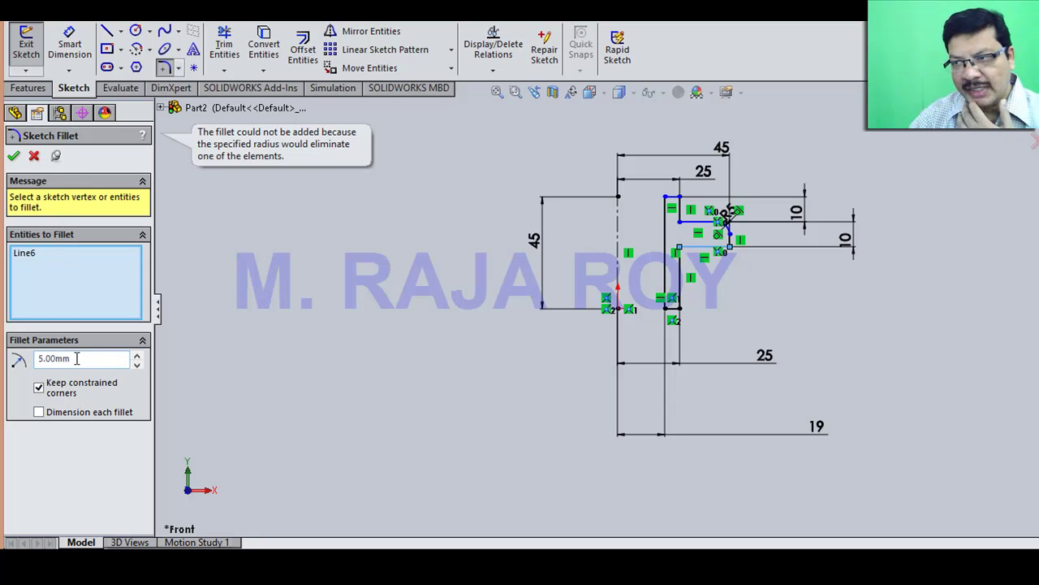
drag(79, 358, 2, 358)
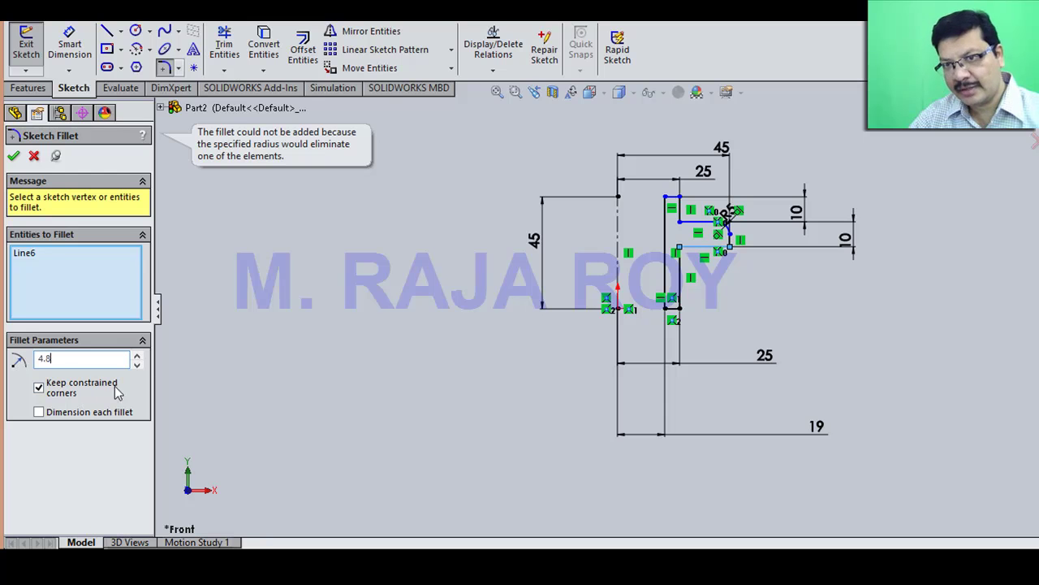
click(14, 156)
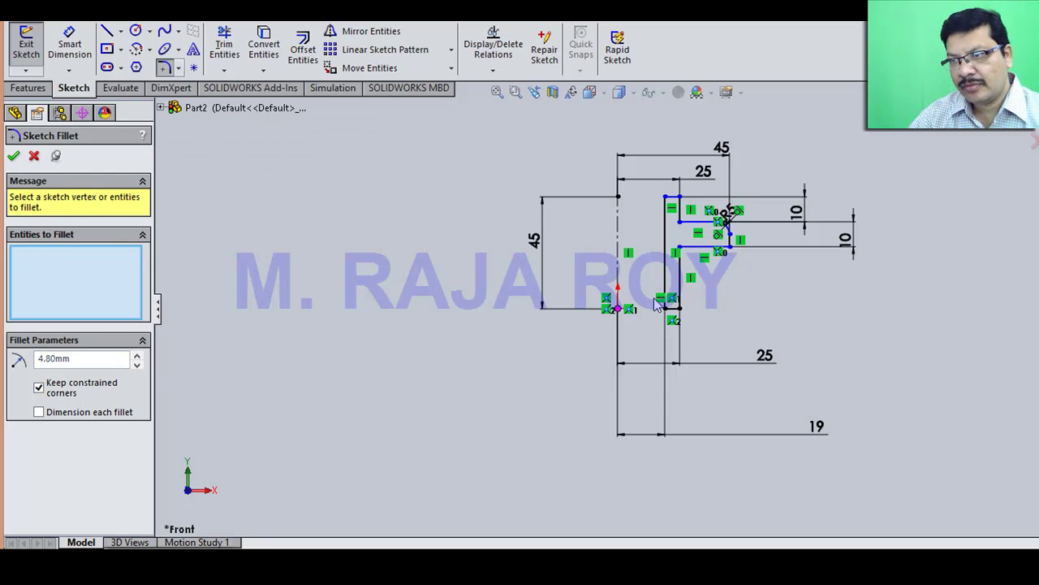
click(711, 249)
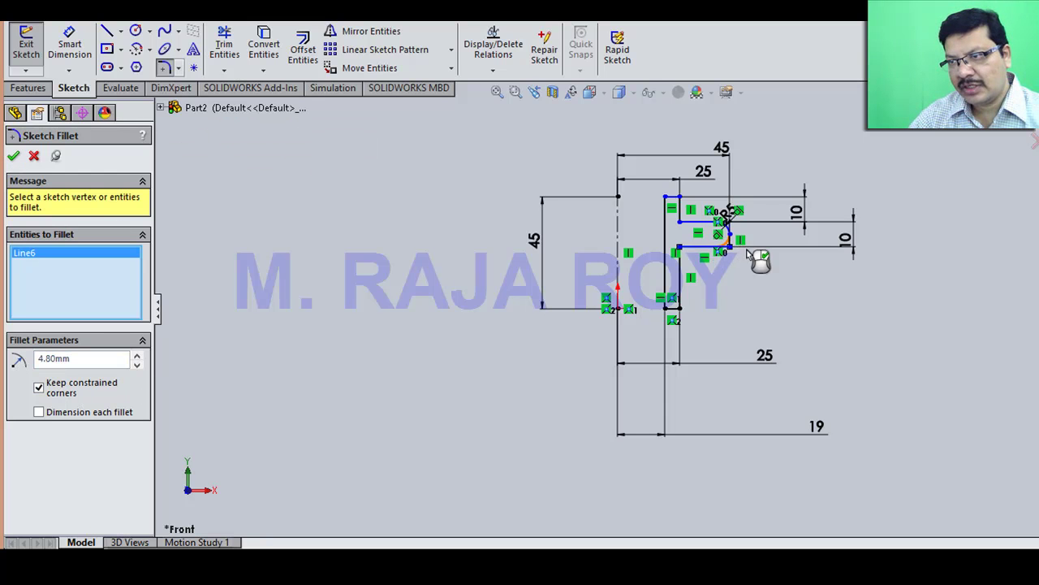
click(14, 156)
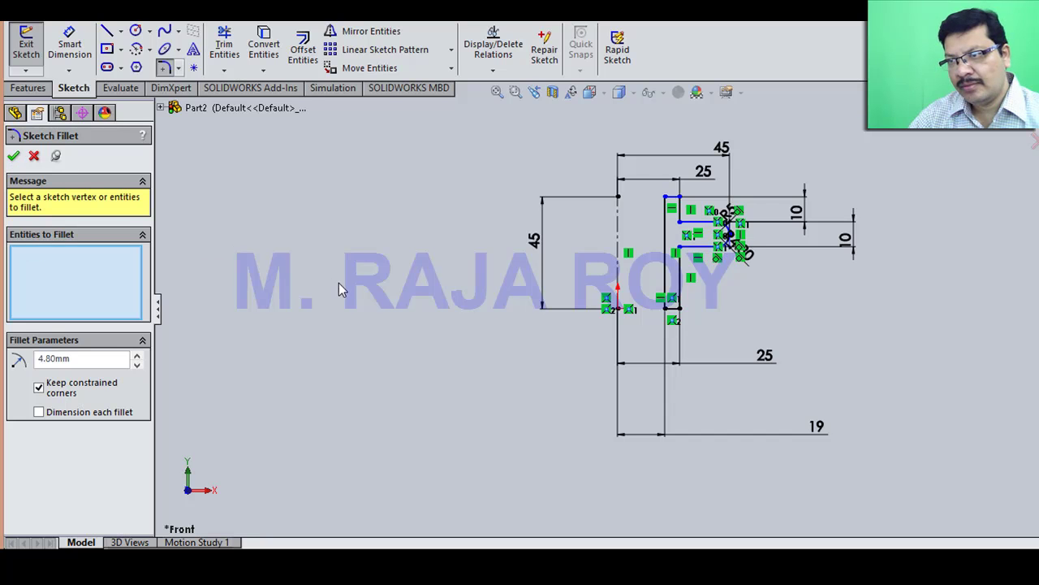
scroll(704, 257, down, 1)
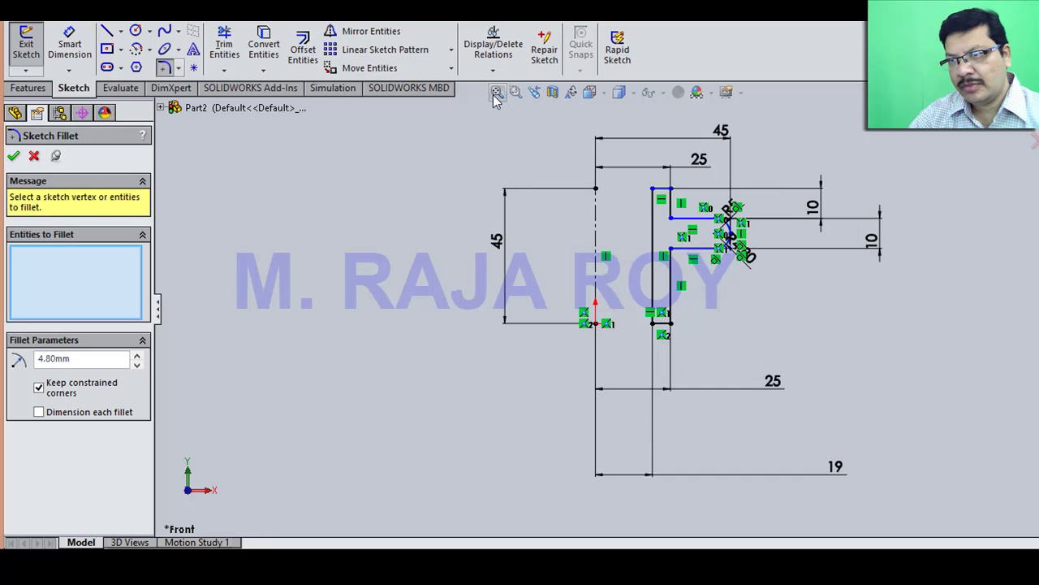
click(495, 93)
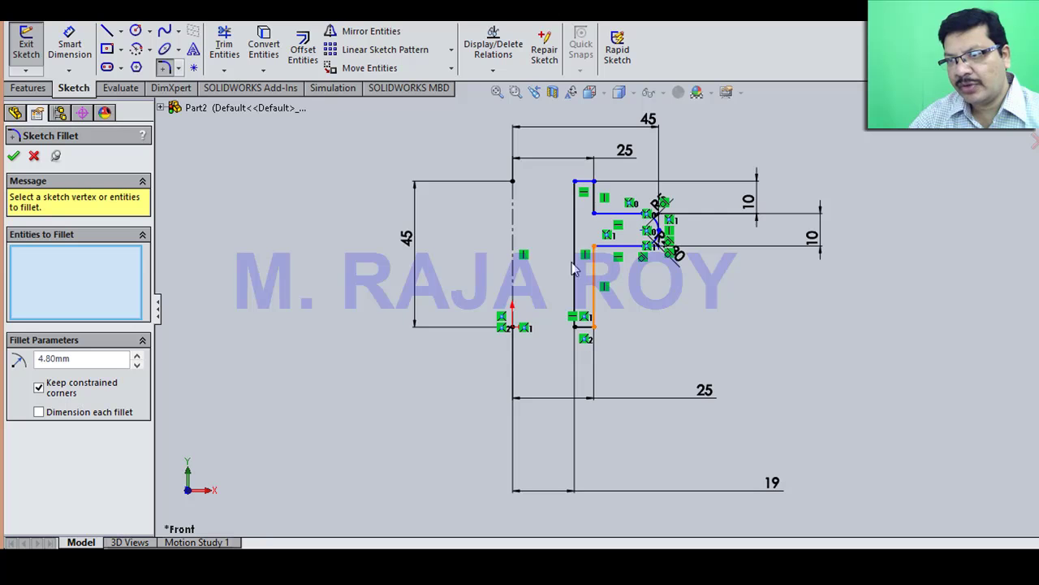
click(18, 158)
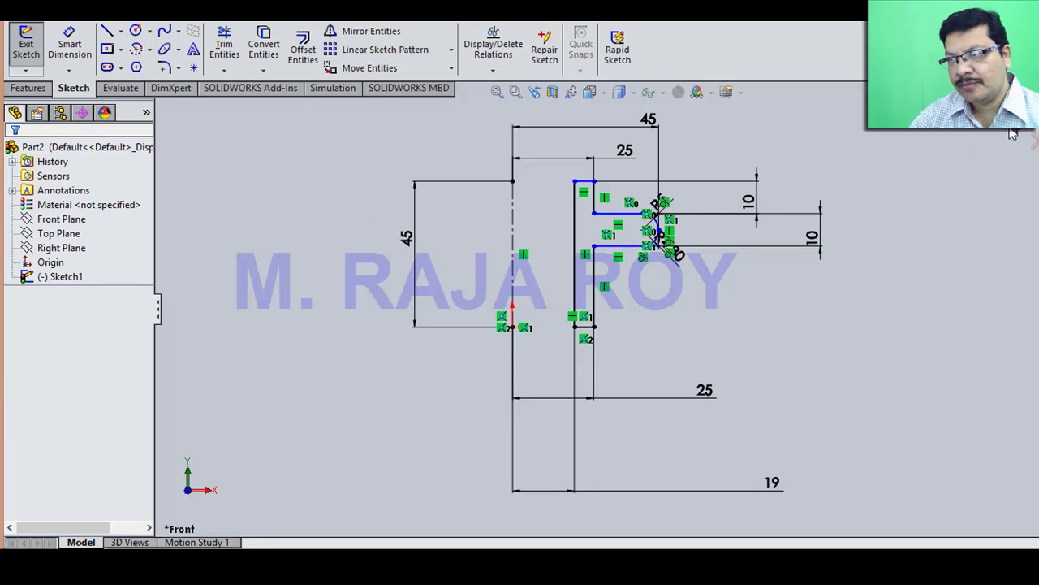
Step: Revolve the Nut profile 360 degrees about the sketch centerline
click(27, 88)
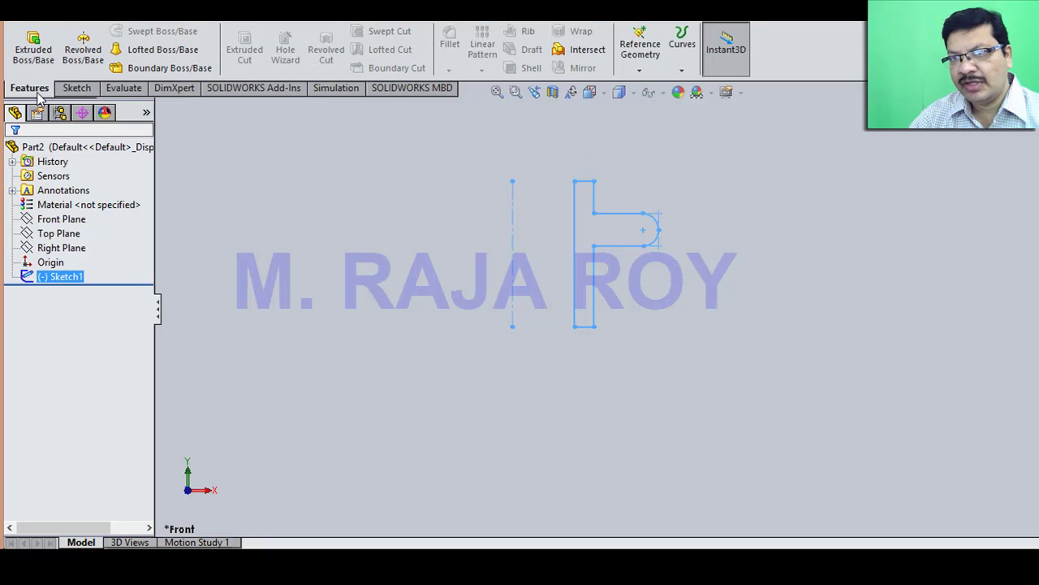
click(84, 52)
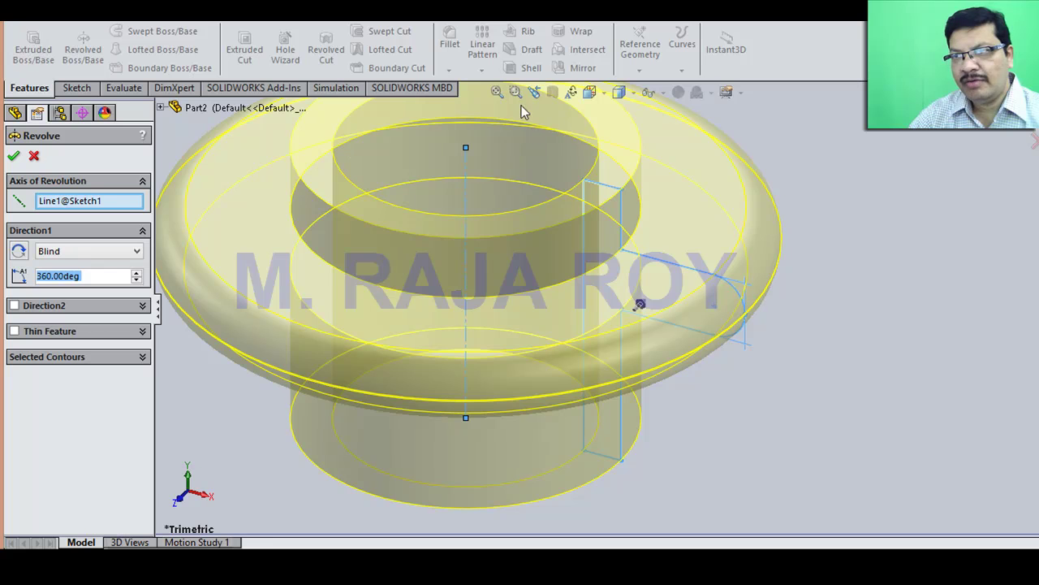
click(497, 93)
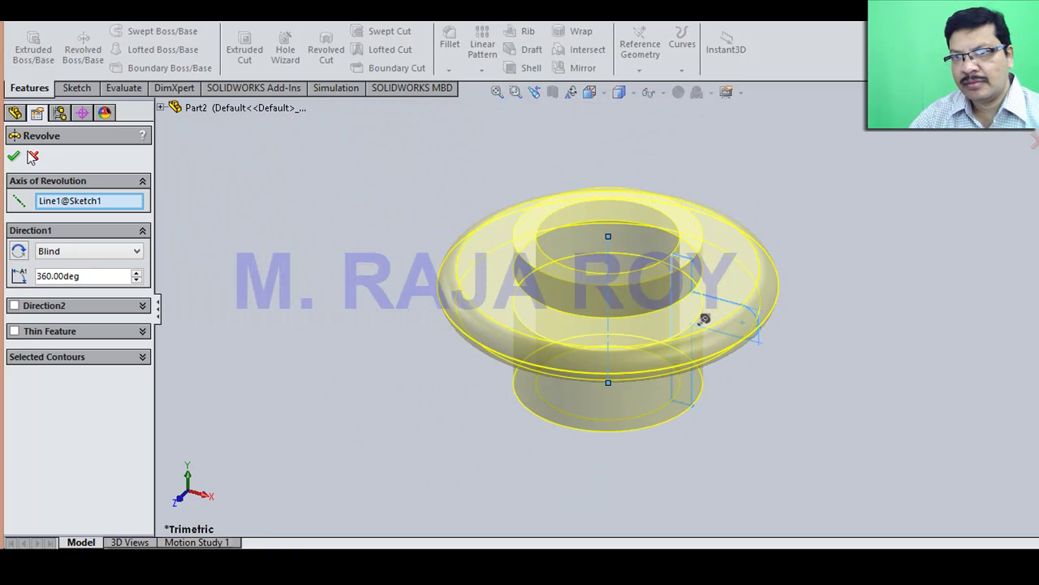
key(Return)
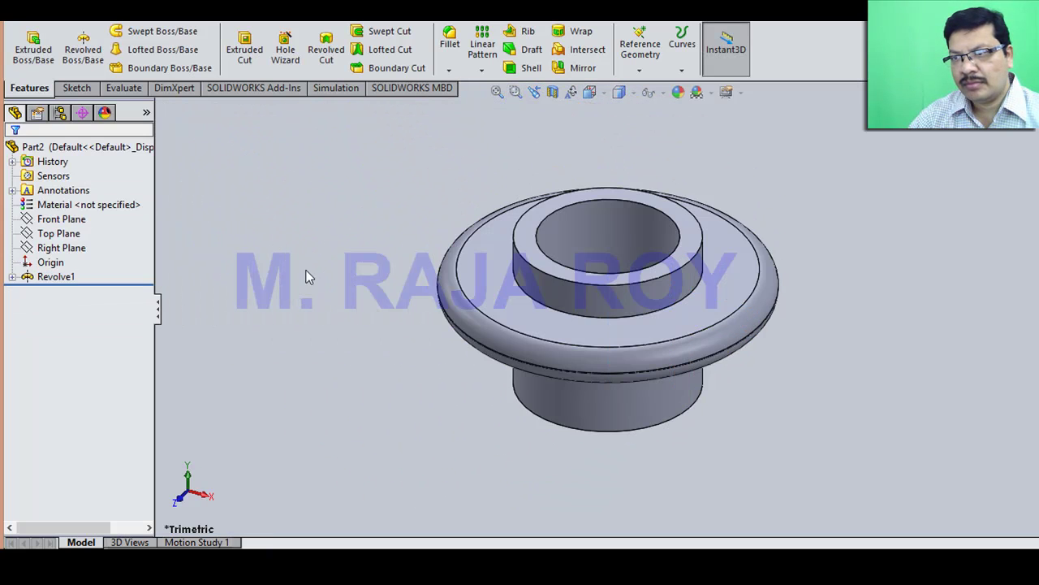
mouse_move(374, 345)
middle_down()
mouse_move(397, 243)
mouse_move(418, 255)
mouse_move(408, 316)
middle_up()
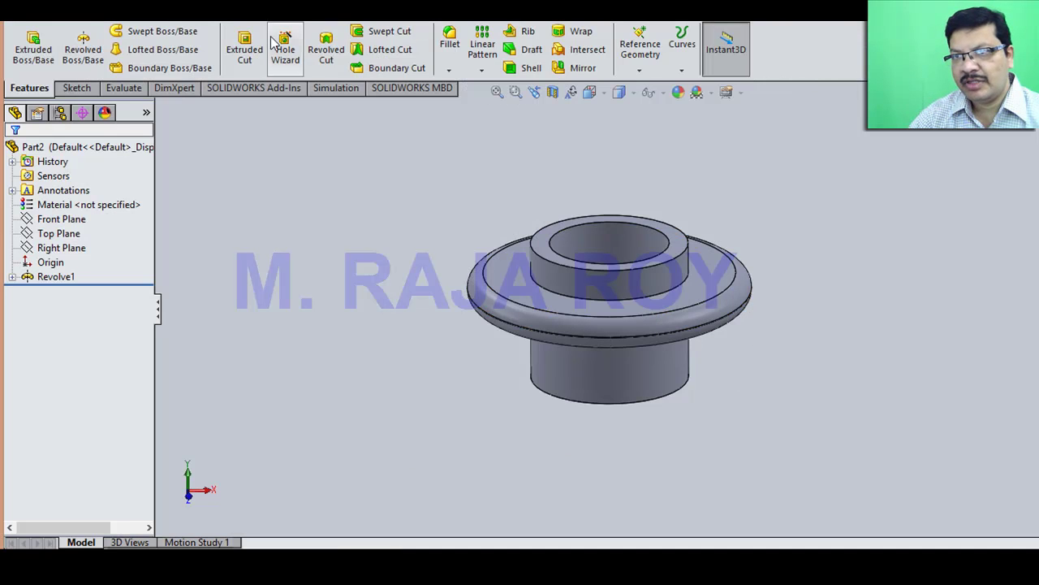
Step: Save the Nut part in the SJ folder and create a new part document
key(ctrl+s)
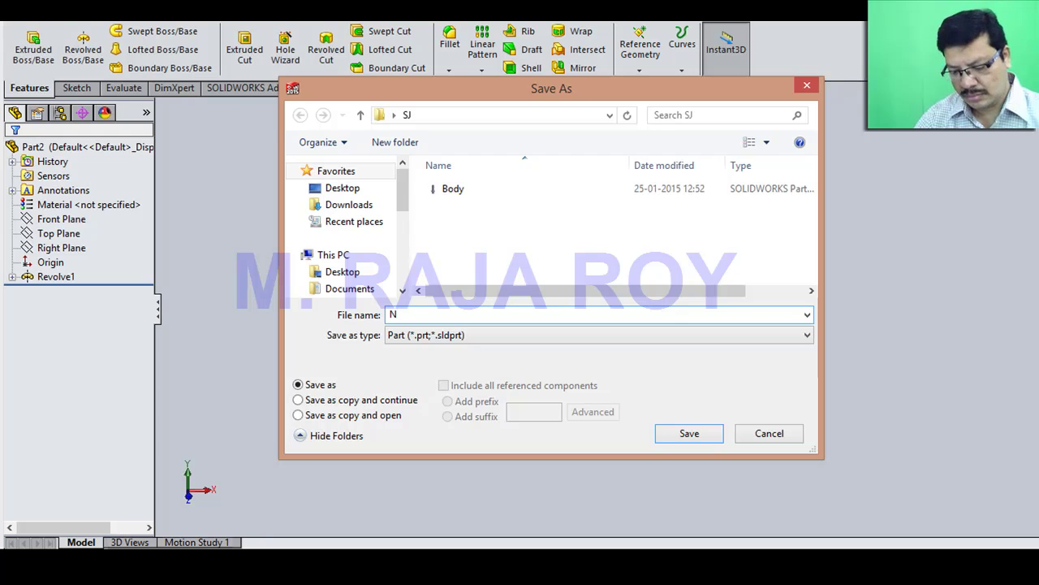
click(688, 434)
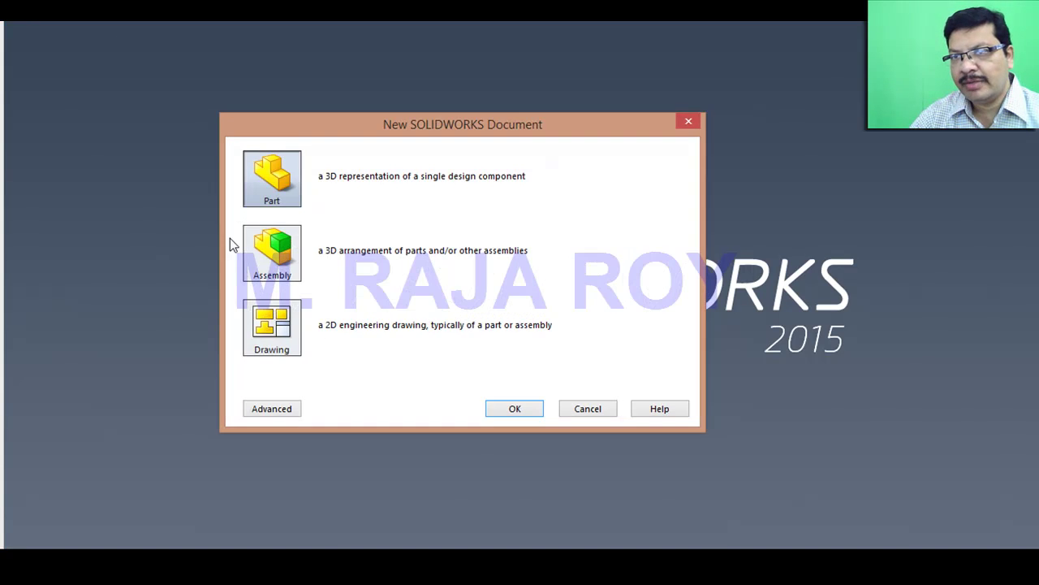
click(514, 408)
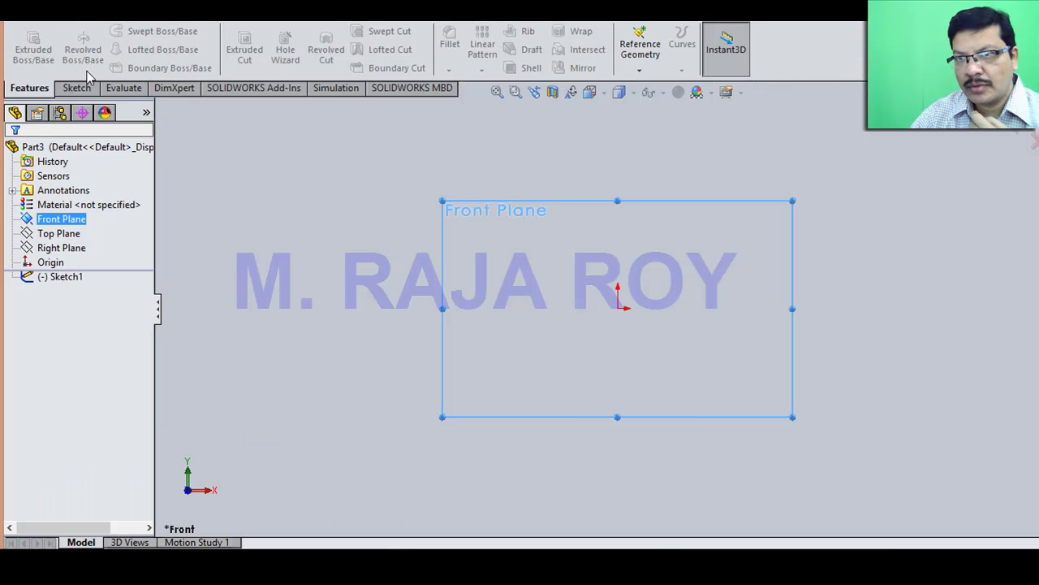
Step: Sketch a vertical centerline about 100 mm long up from the origin on the Front Plane
click(77, 88)
click(120, 30)
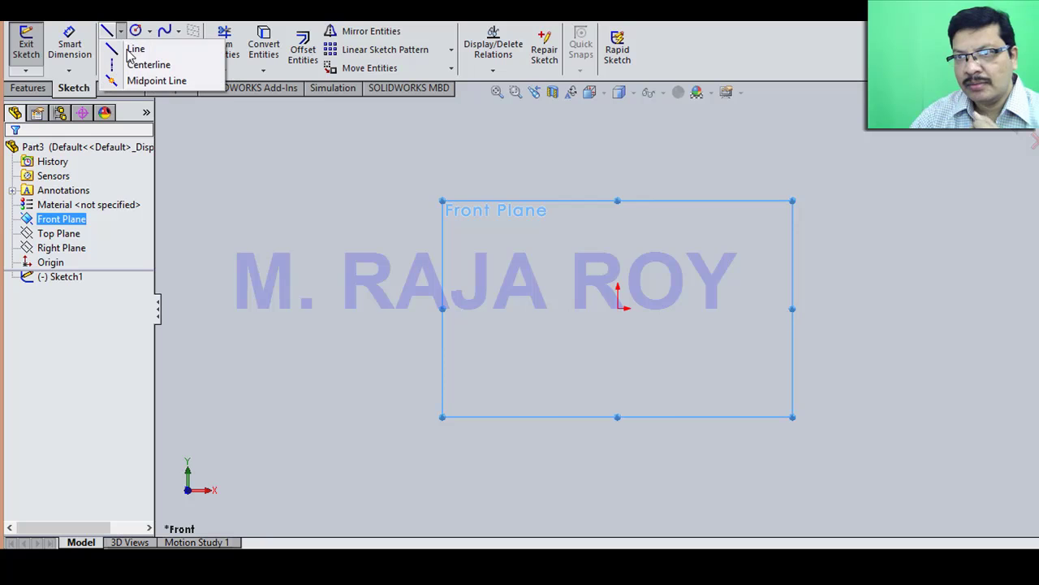
click(138, 63)
click(618, 308)
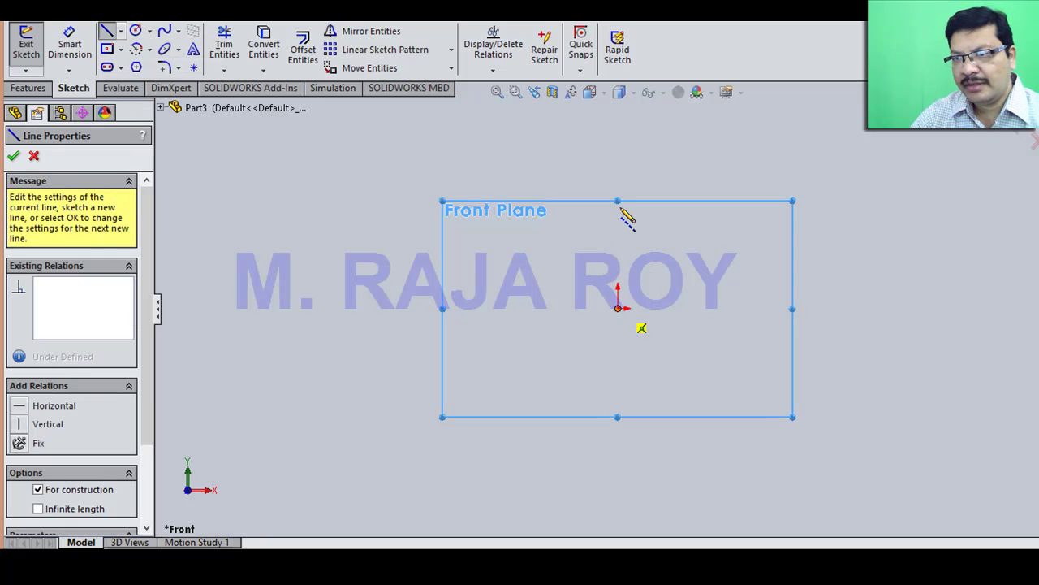
click(619, 112)
key(Escape)
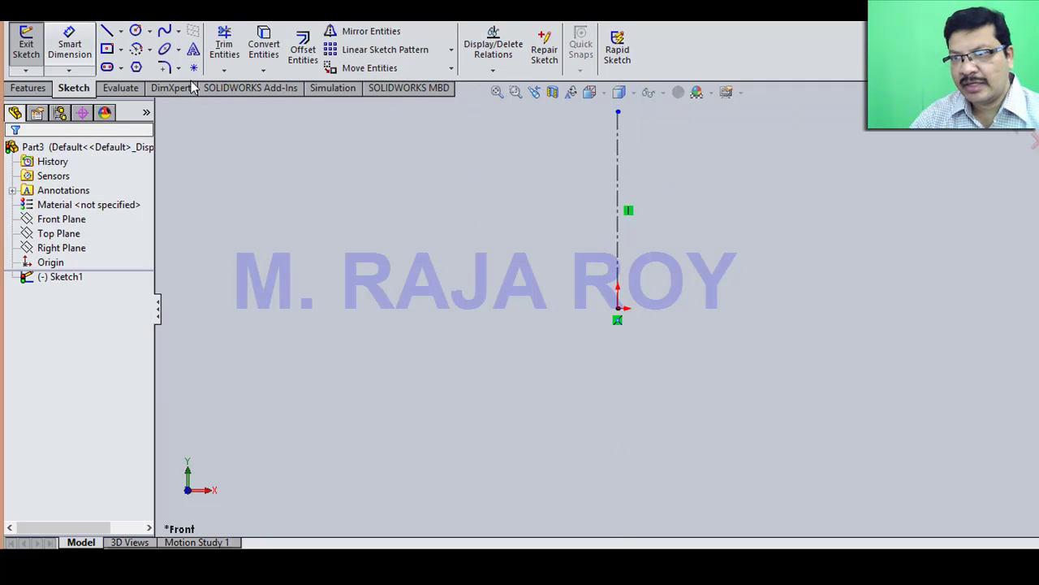
Step: Dimension the centerline's length as 240 mm and leave the dimension command
click(69, 47)
click(617, 251)
click(477, 247)
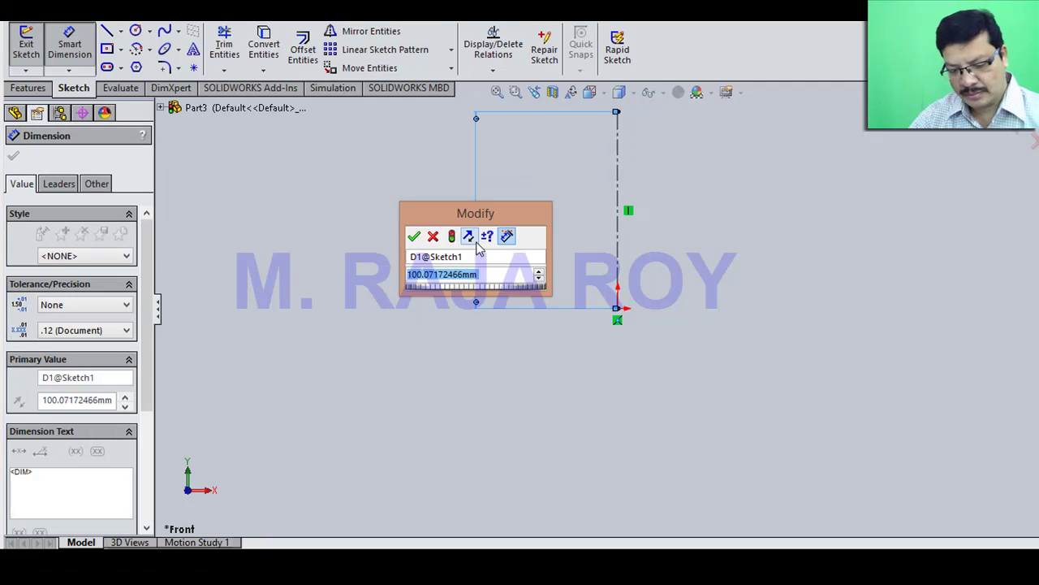
text(240)
key(Return)
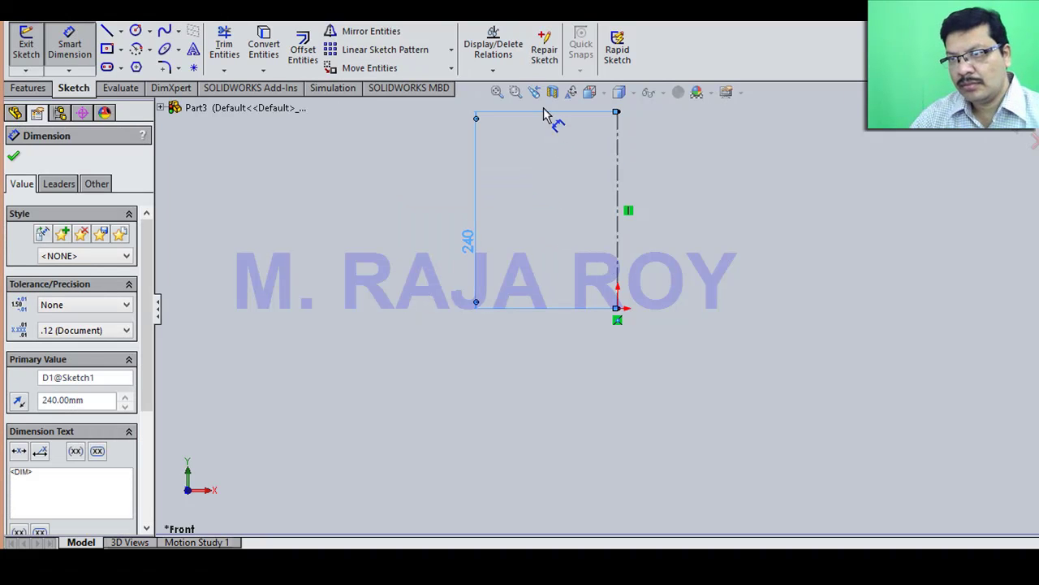
click(498, 92)
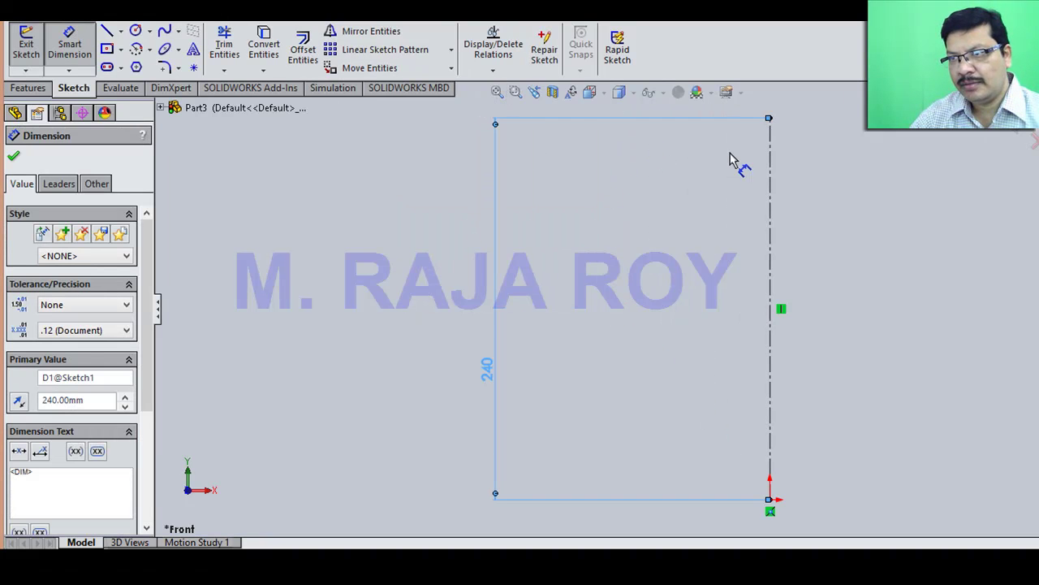
right_click(623, 231)
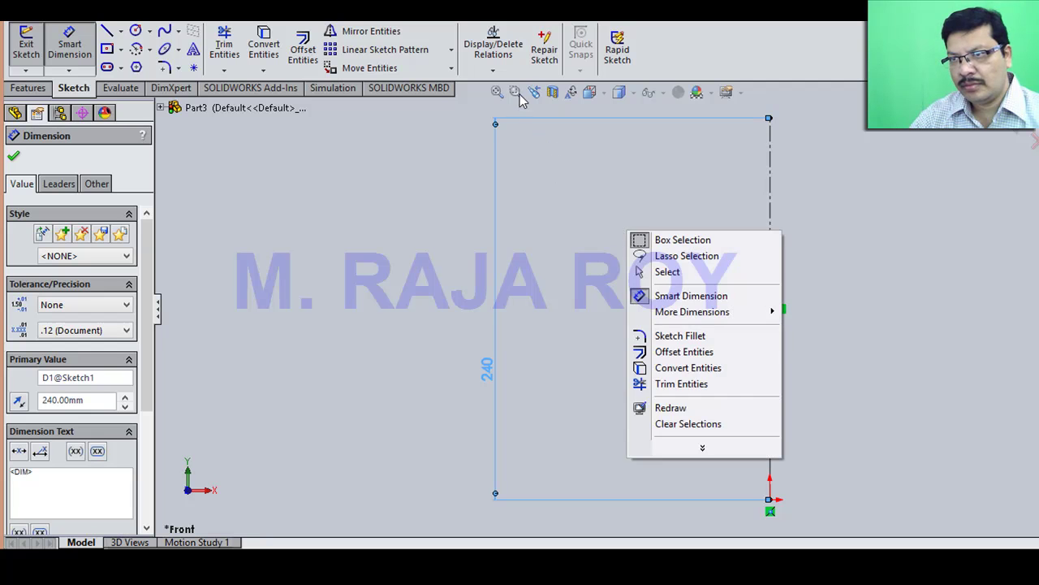
key(Escape)
right_click(682, 220)
click(706, 333)
mouse_move(654, 295)
mouse_down()
mouse_move(617, 322)
mouse_move(633, 306)
mouse_up()
right_click(636, 308)
click(698, 321)
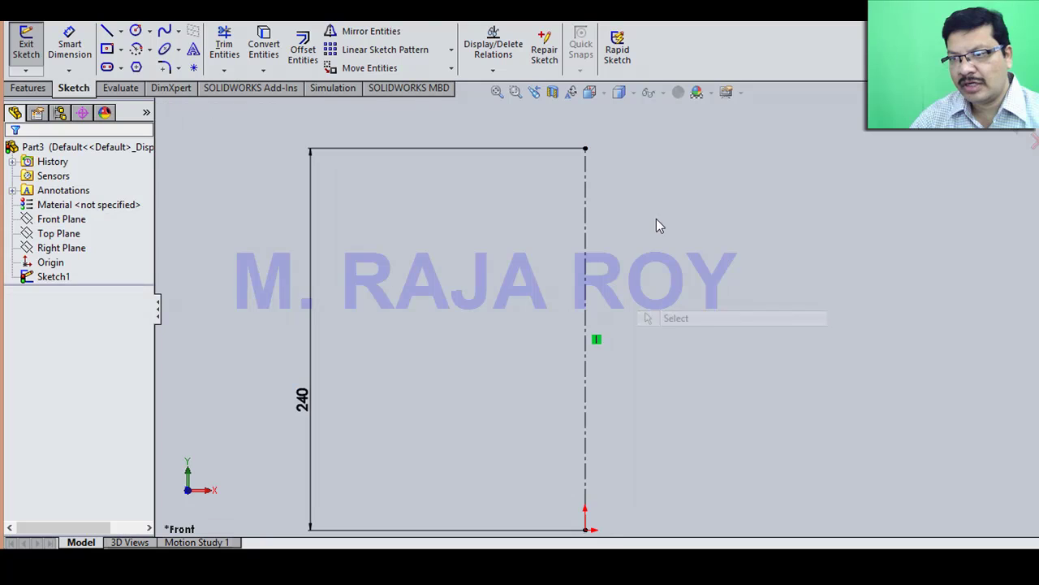
Step: Sketch a horizontal line about 27 mm long from the origin and a long vertical line up from its end, removing the stray short segment
click(106, 31)
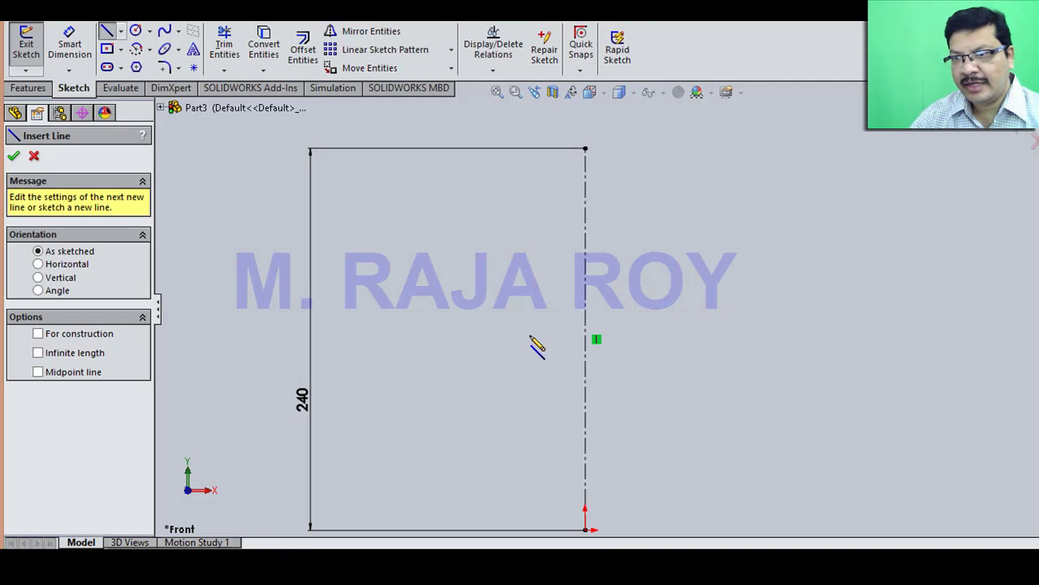
click(586, 530)
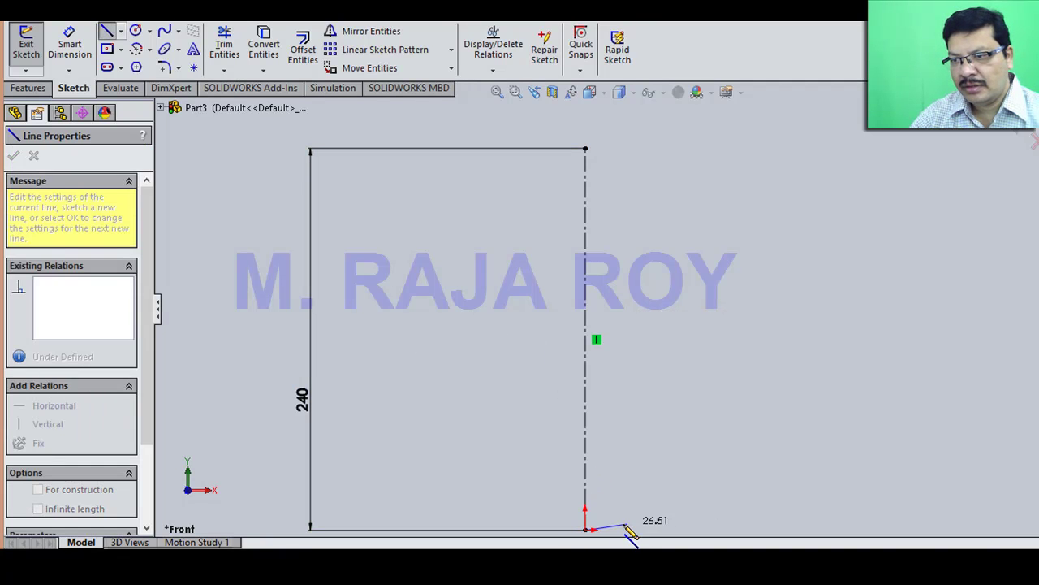
click(627, 530)
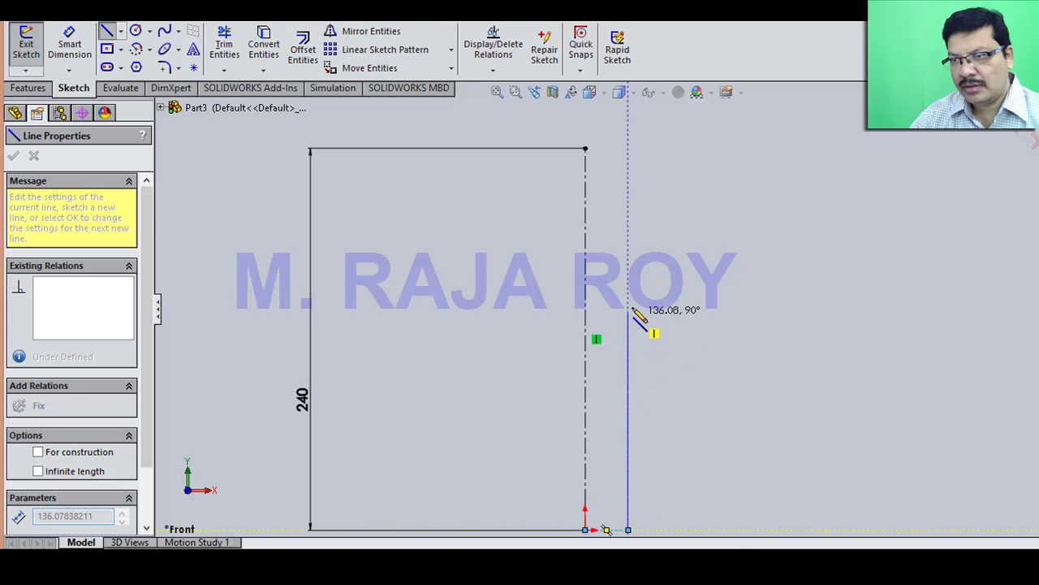
click(627, 258)
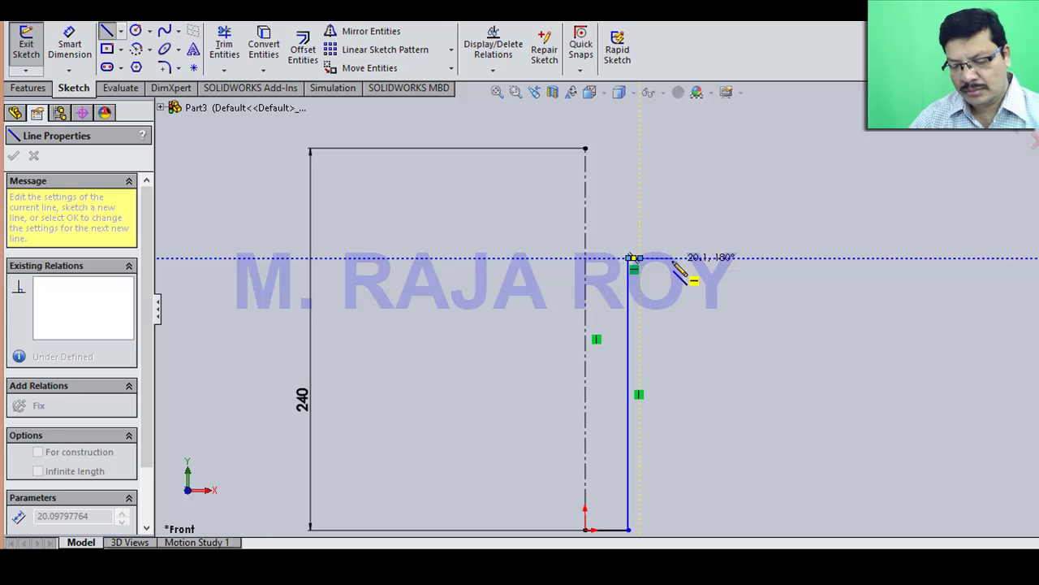
key(Escape)
click(635, 258)
key(Escape)
Step: Sketch the spindle's head outline from the long vertical line's upper end, with two sloped corners and a stepped neck back to the centerline's top endpoint
click(106, 34)
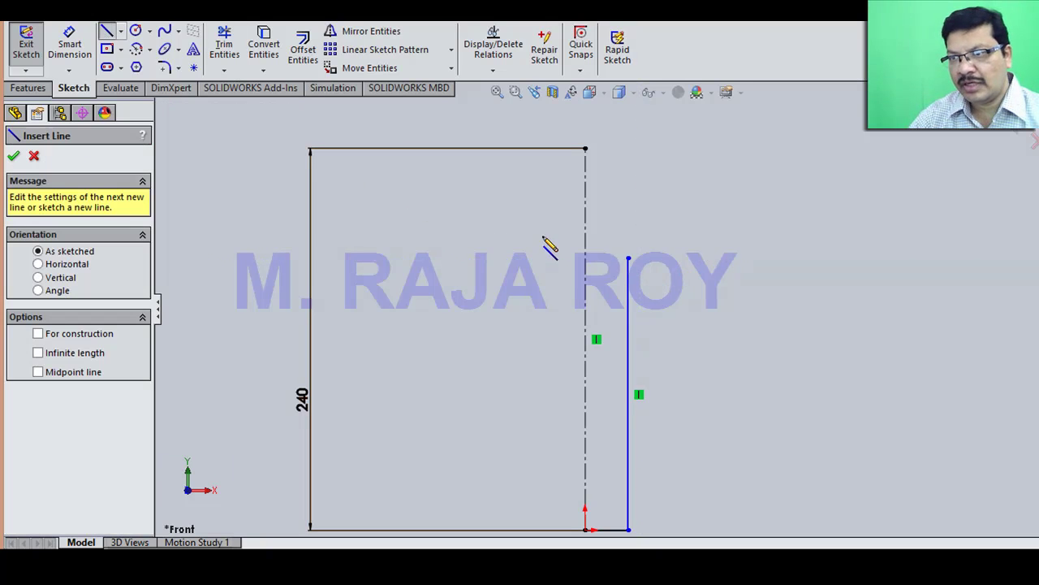
click(628, 258)
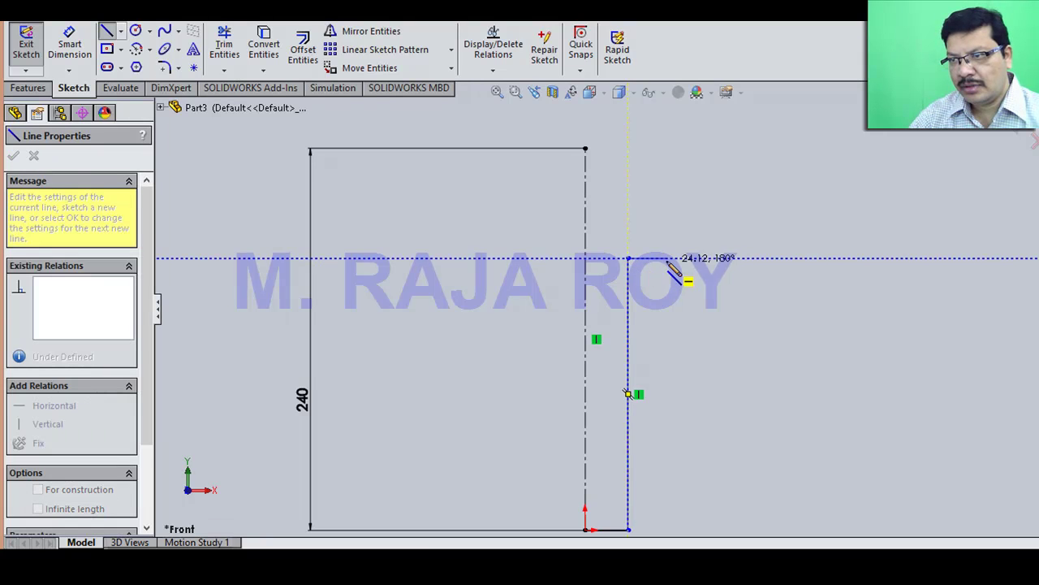
click(666, 258)
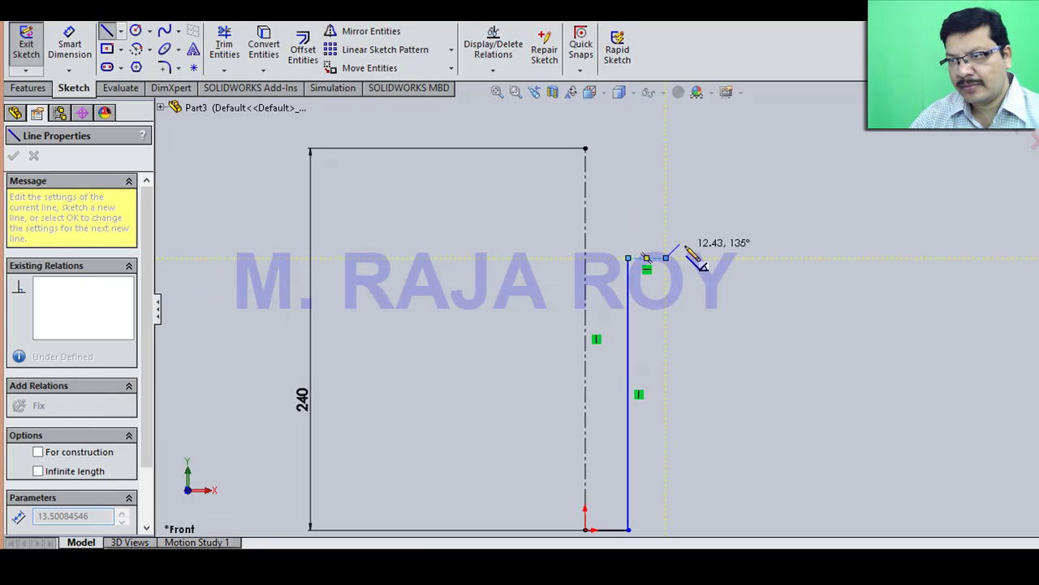
click(692, 179)
click(666, 163)
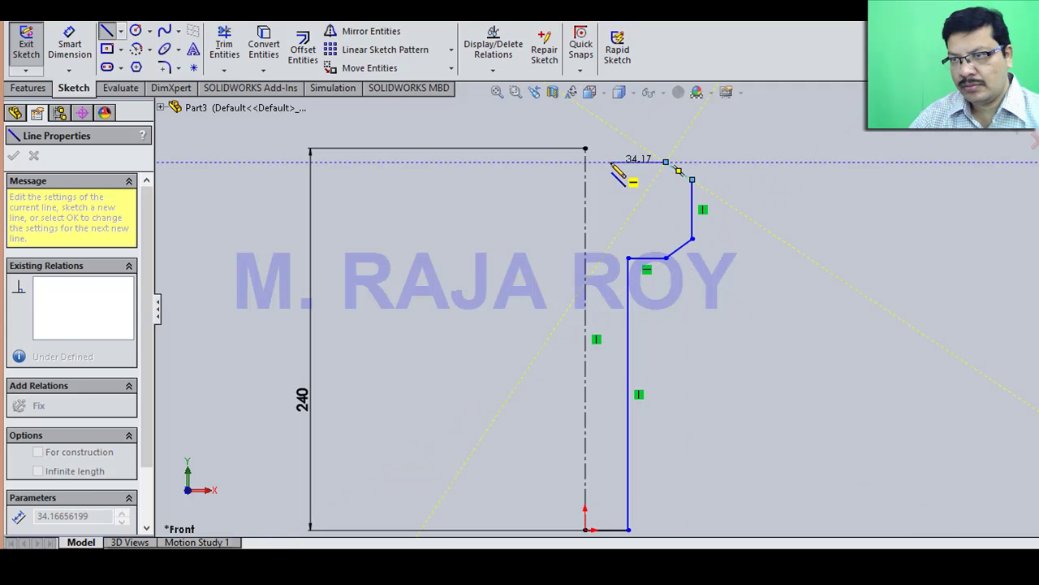
click(610, 162)
click(611, 149)
key(Escape)
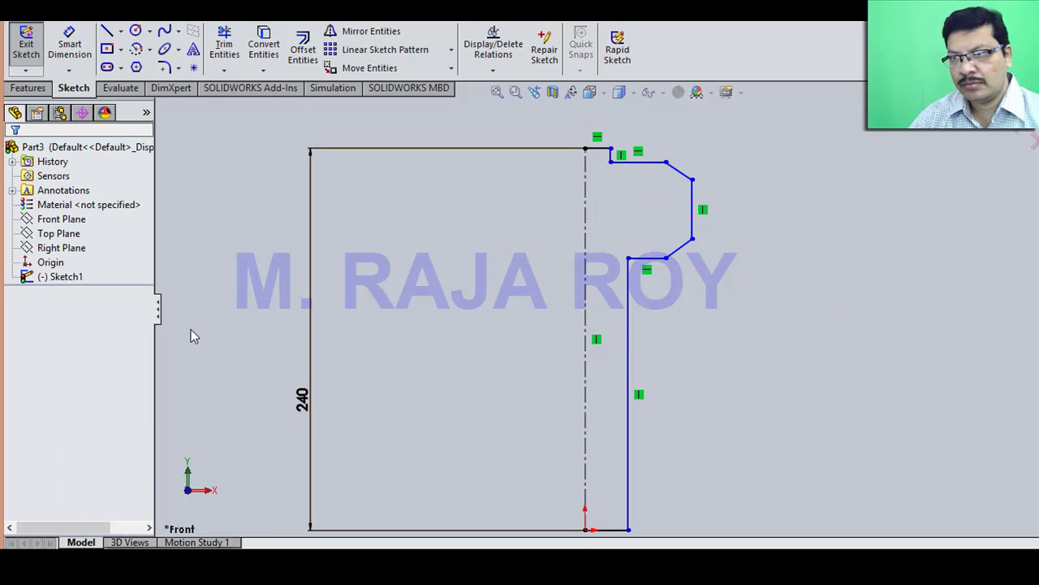
Step: Dimension the horizontal line at the origin as 38/2 mm to set the spindle's shank radius
click(70, 41)
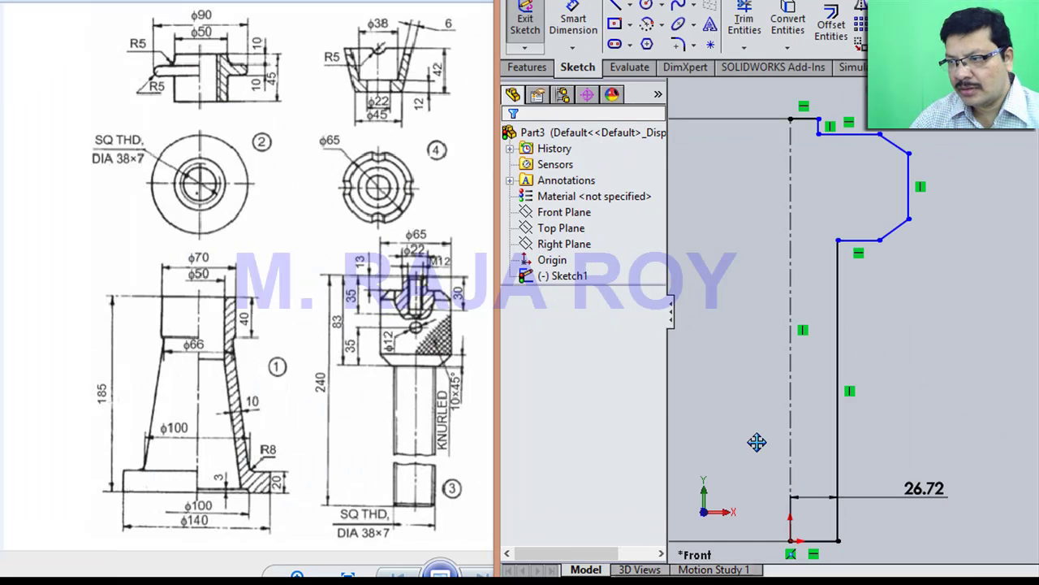
click(573, 22)
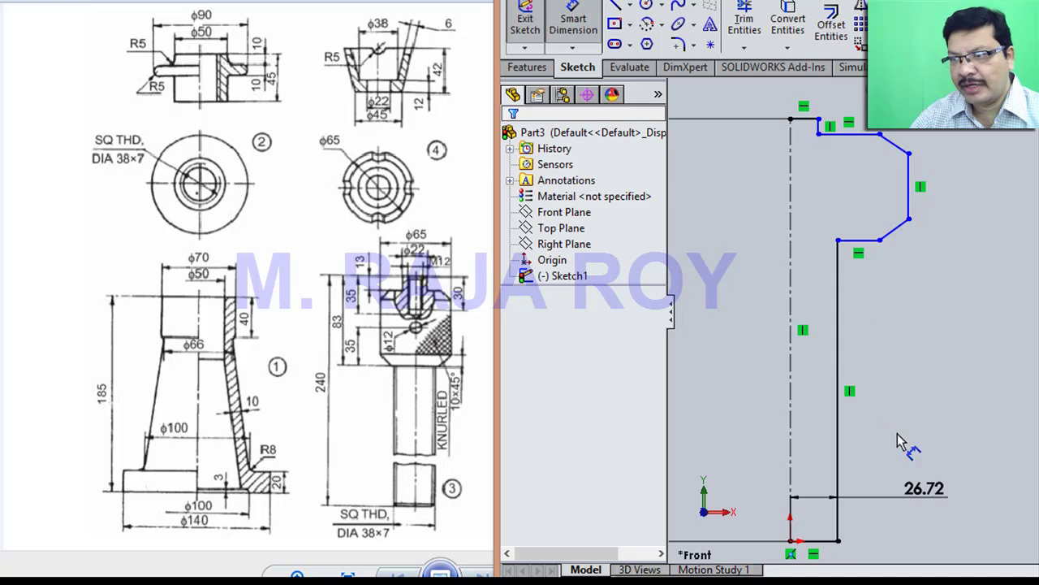
click(921, 484)
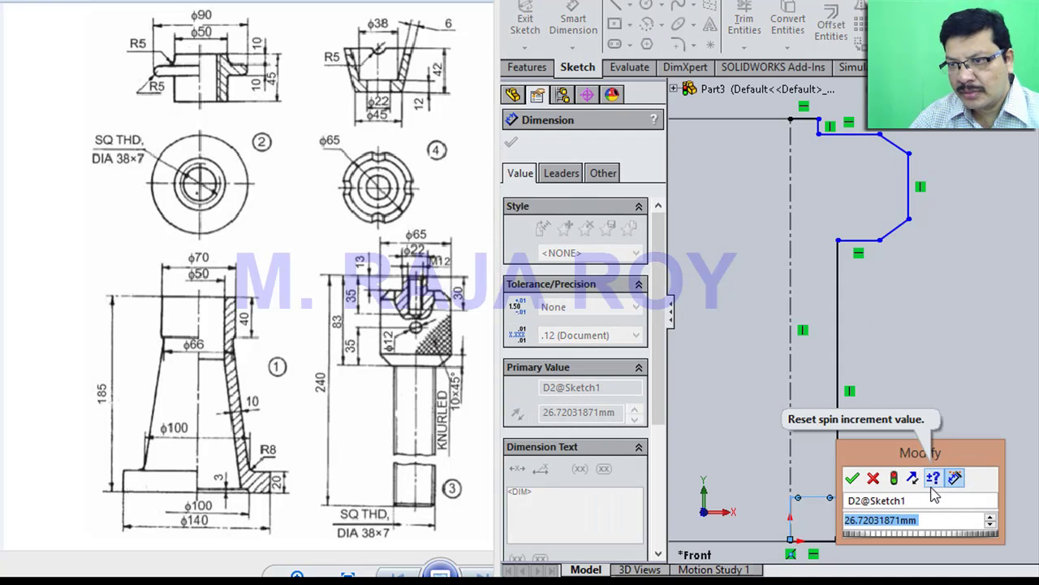
text(38/)
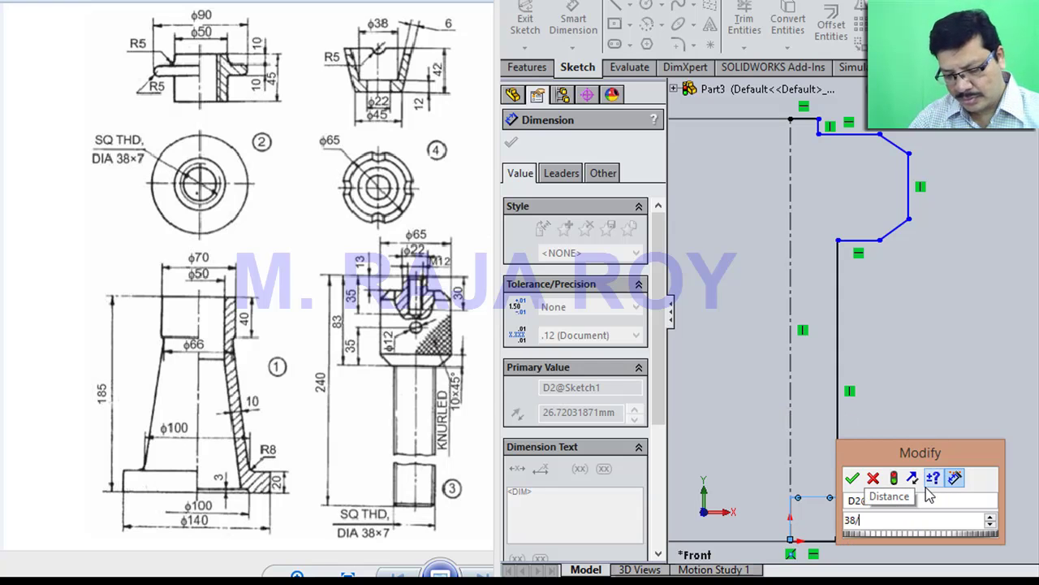
key(Return)
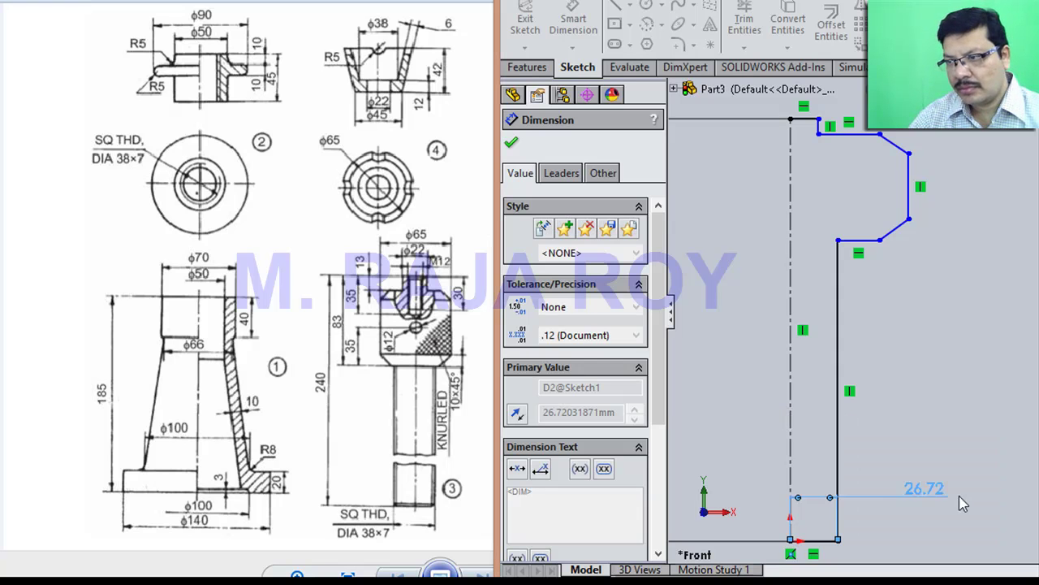
Step: Dimension the short horizontal line at the top of the neck as 11 mm
click(812, 124)
click(936, 136)
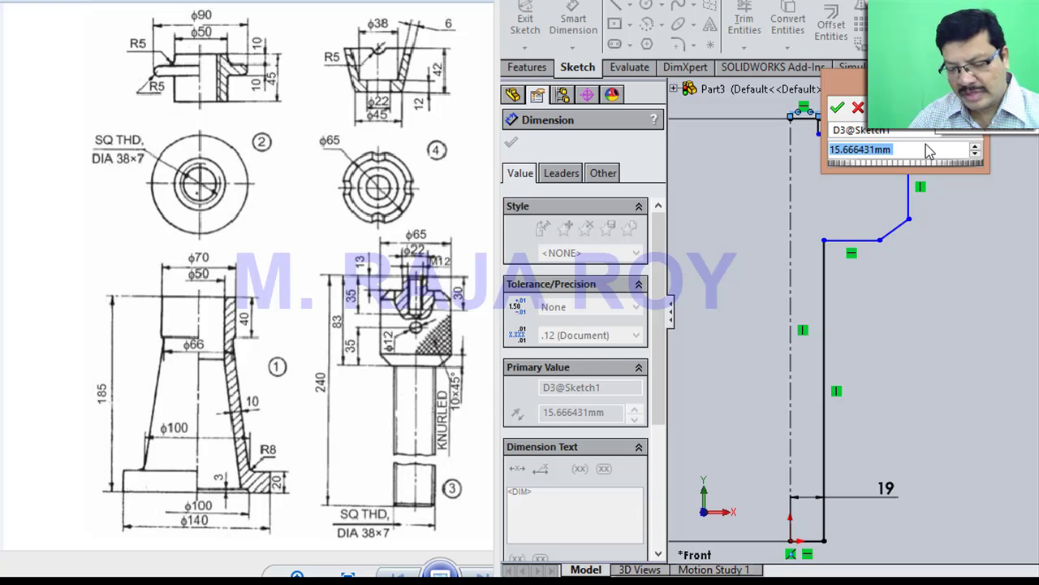
text(11)
key(Return)
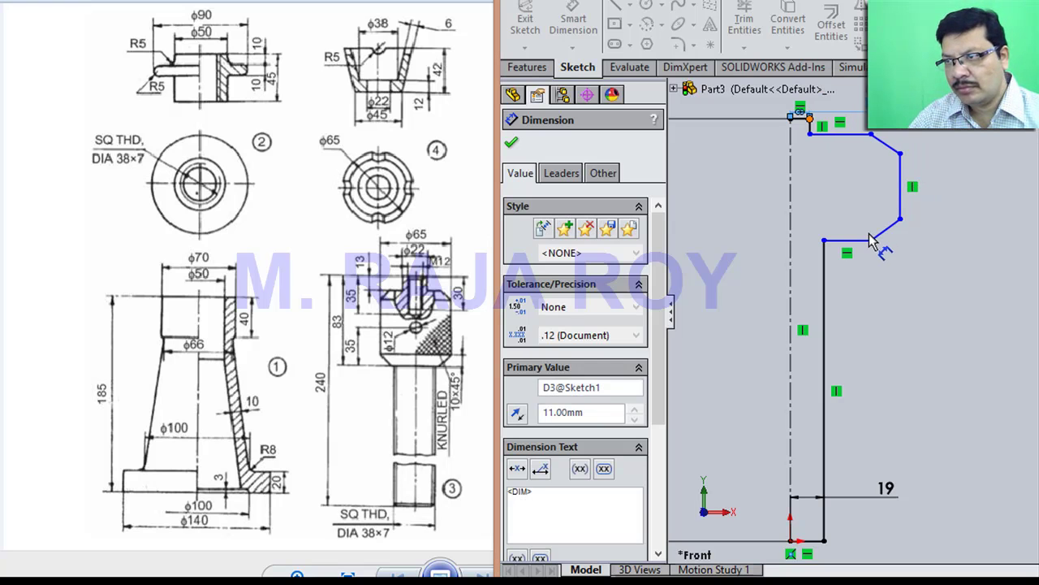
Step: Dimension the distance from the centerline to the head's outer vertical line as 65/2 mm
click(791, 209)
click(899, 187)
click(950, 325)
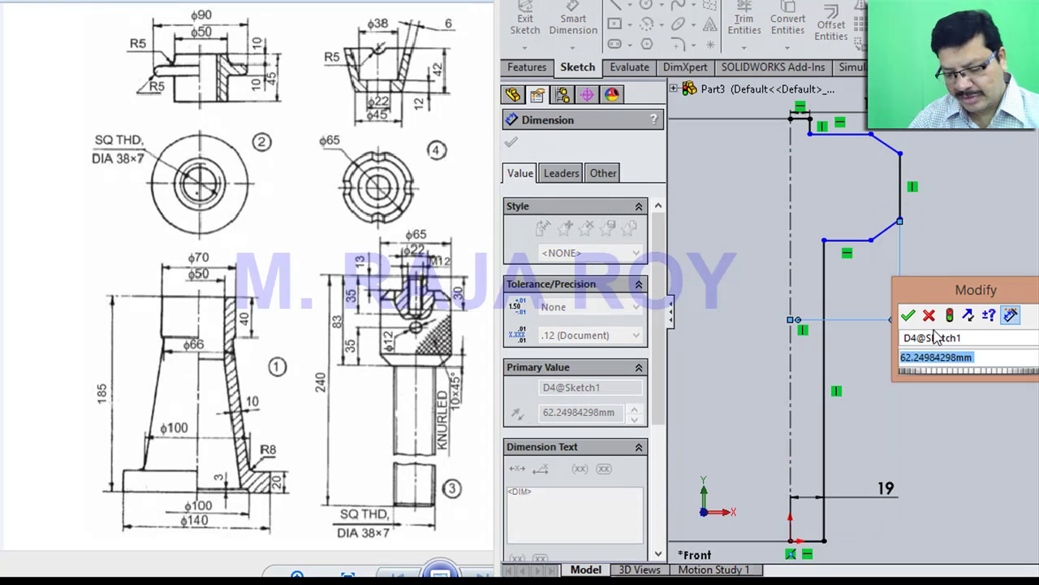
text(65/2)
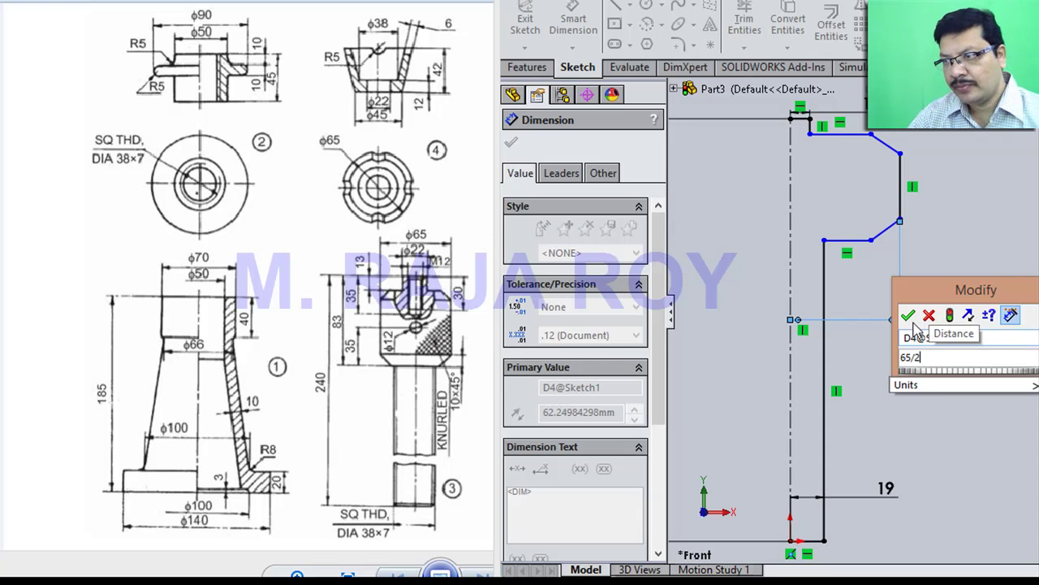
click(907, 315)
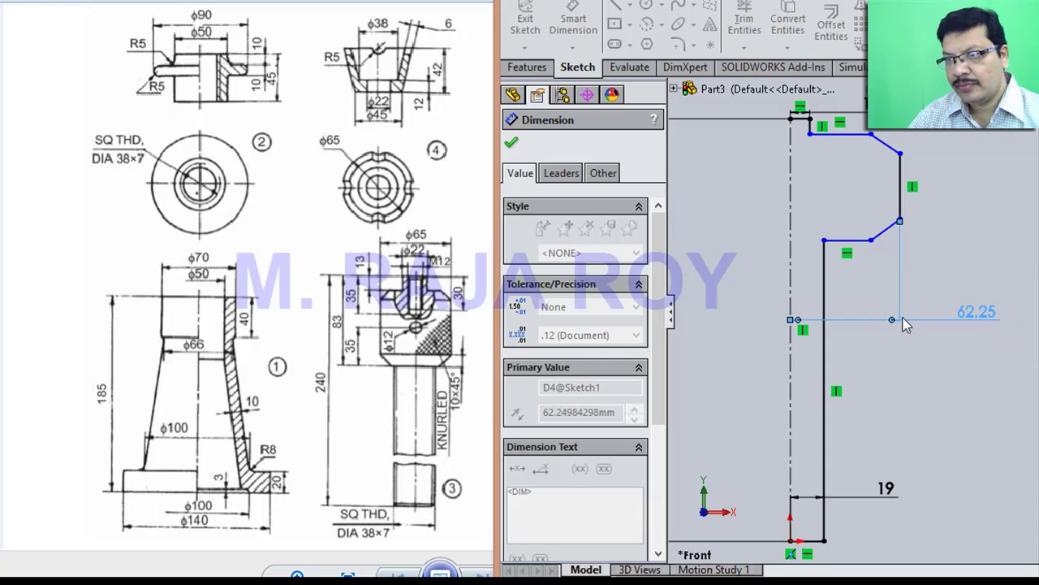
click(812, 129)
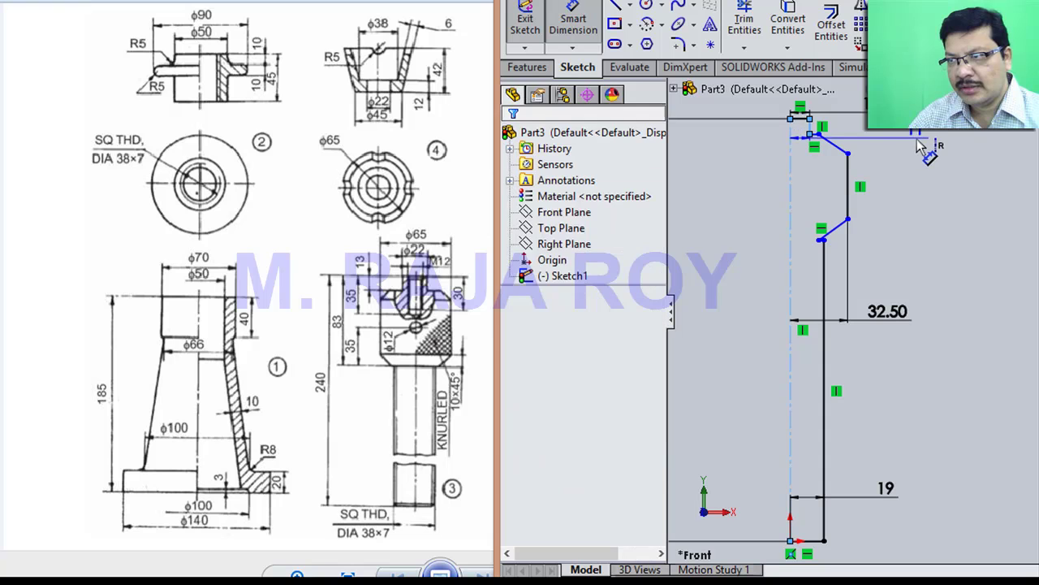
click(917, 139)
key(Escape)
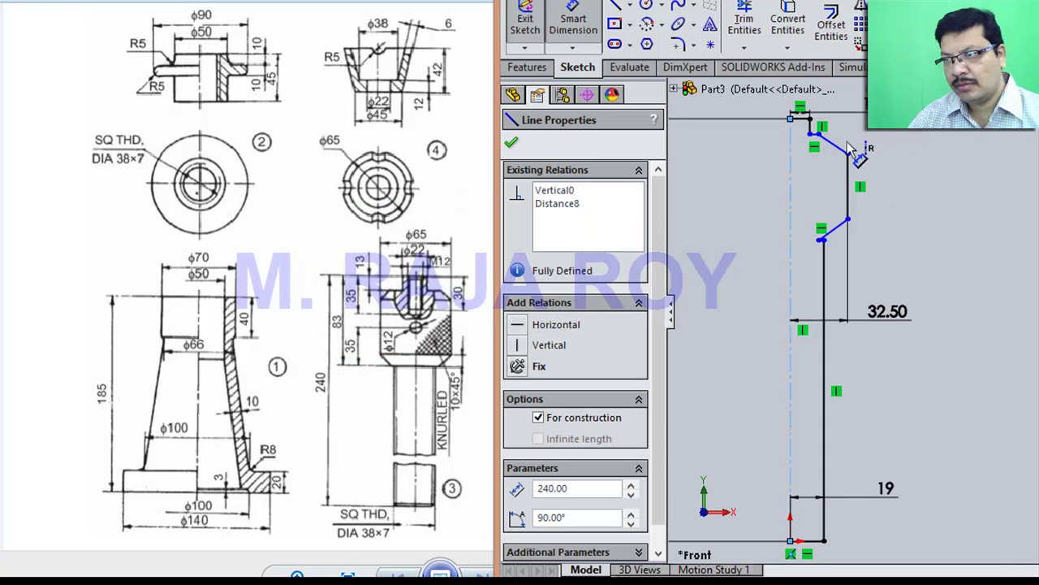
Step: Dimension the neck's short vertical line as 13 mm
click(811, 125)
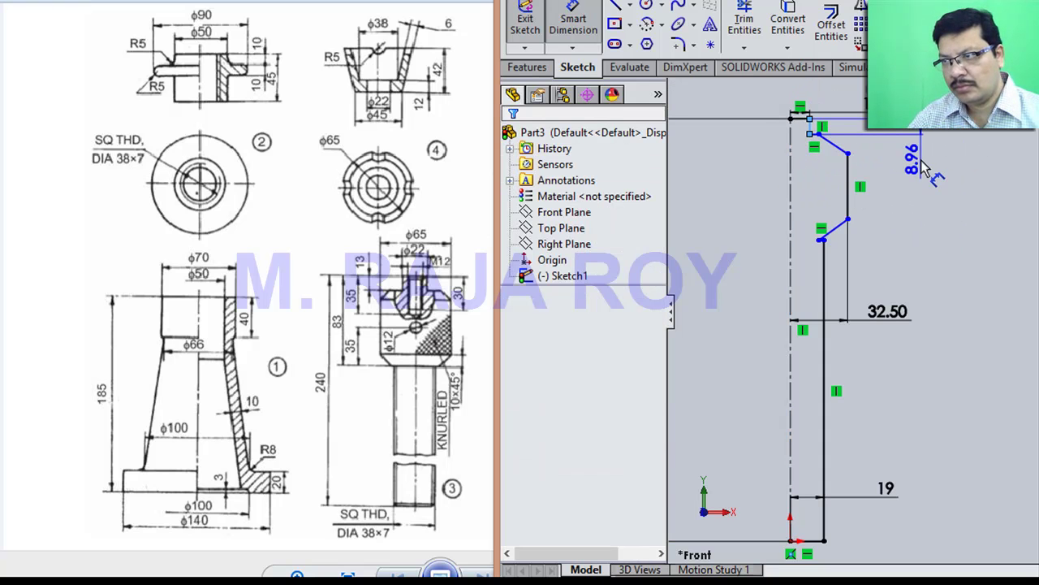
click(931, 175)
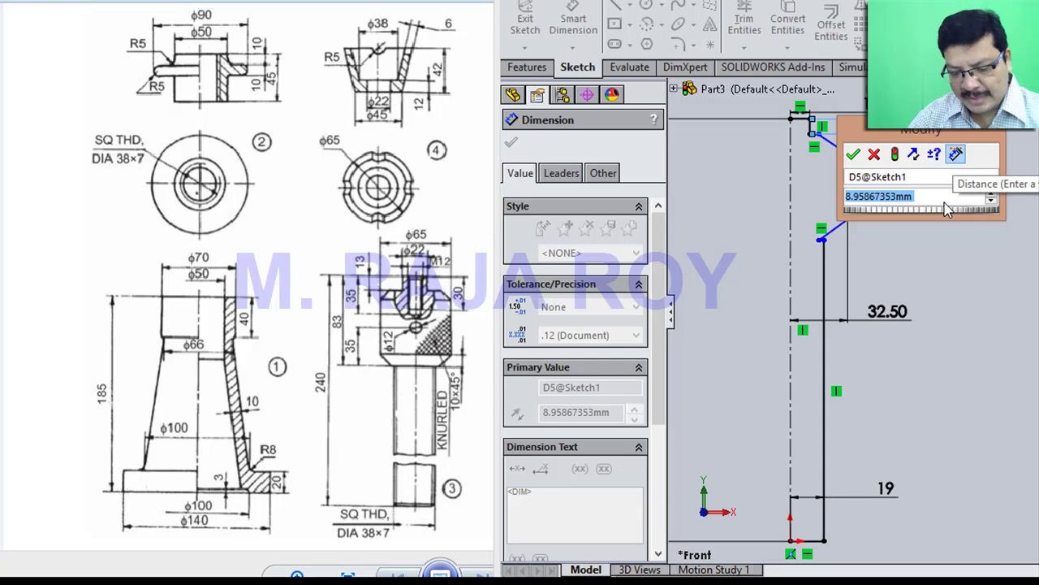
text(13)
click(852, 153)
Step: Dimension the vertical distance from the neck's top line to the underside of the head as 83 mm
click(833, 252)
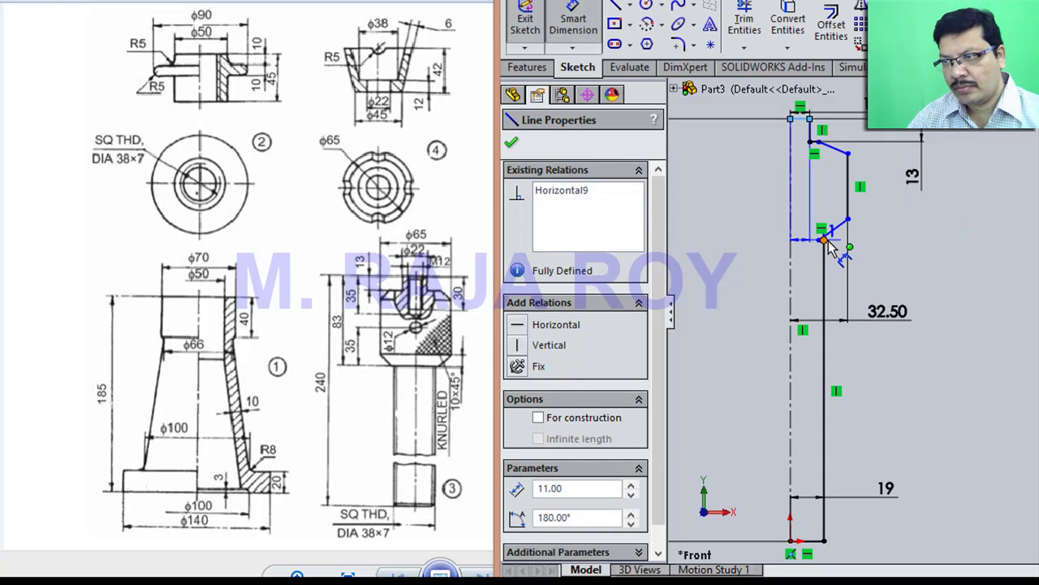
click(809, 120)
click(992, 213)
text(83)
key(Return)
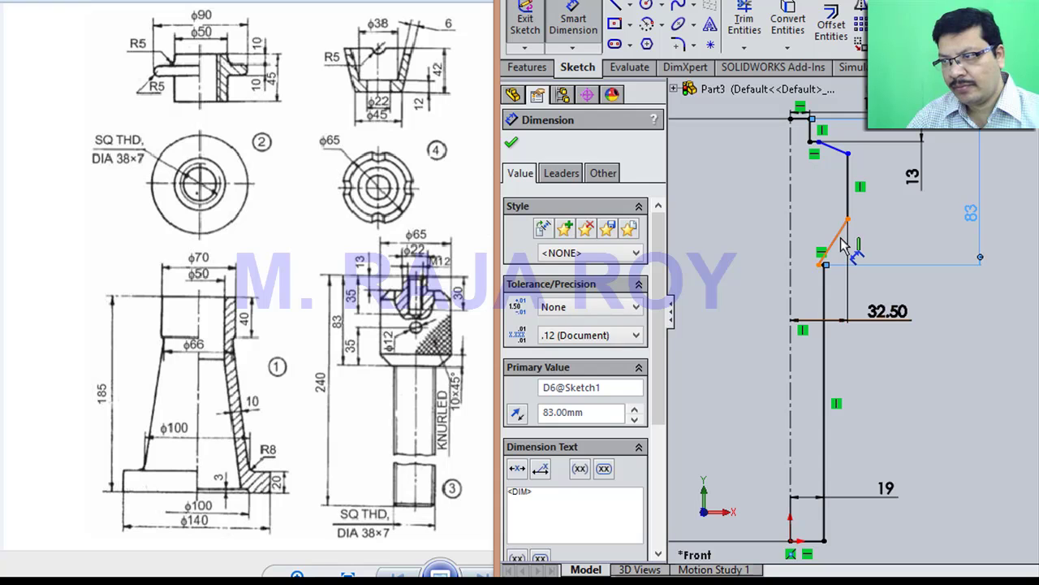
Step: Dimension the head's lower sloped corner as 10 mm high and 10 mm wide
click(844, 248)
click(925, 247)
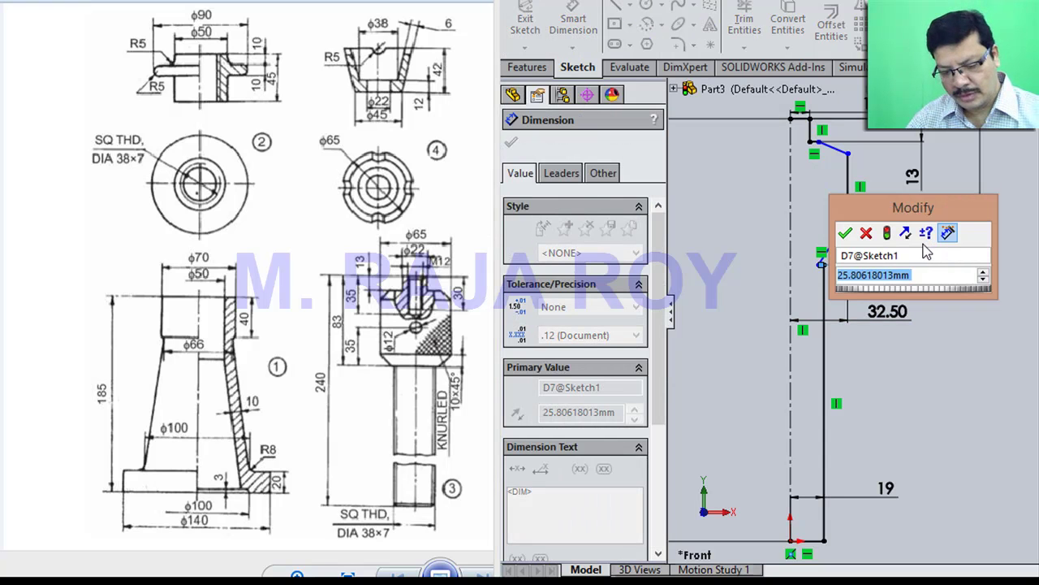
text(10)
key(Return)
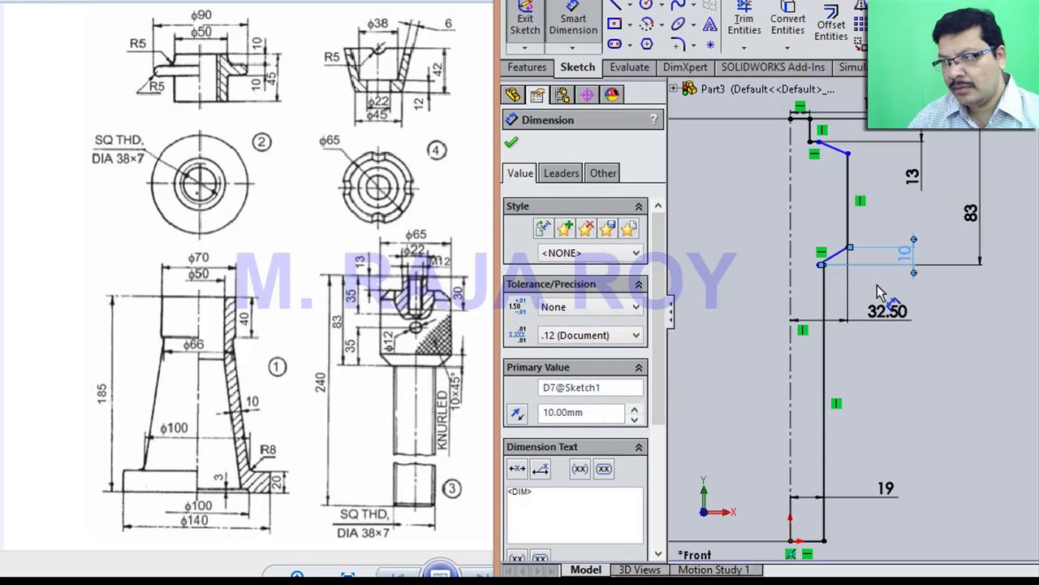
mouse_move(845, 262)
mouse_down()
mouse_move(870, 280)
mouse_move(870, 357)
mouse_move(833, 375)
mouse_up()
click(830, 348)
text(10)
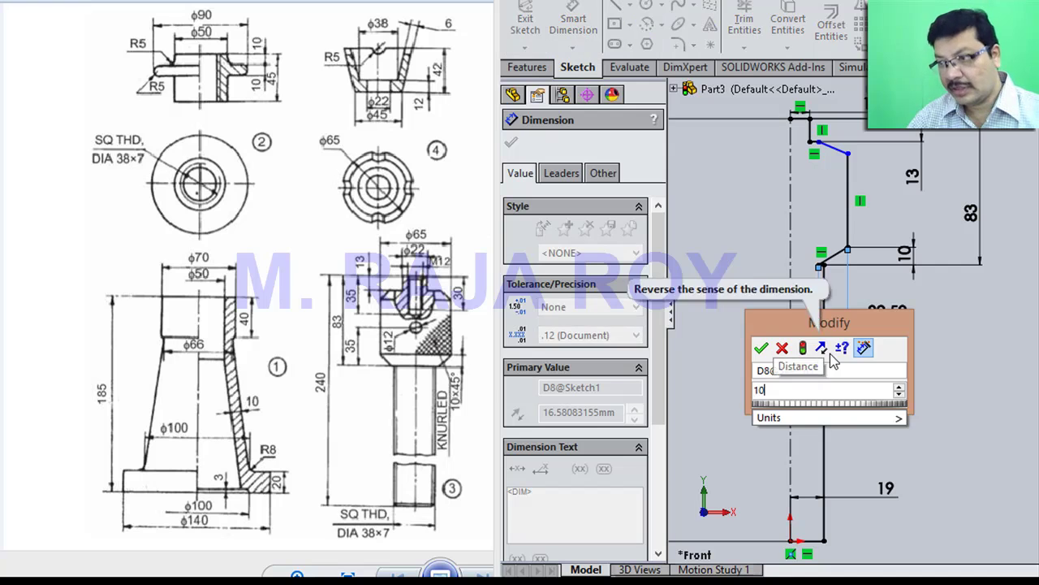
key(Return)
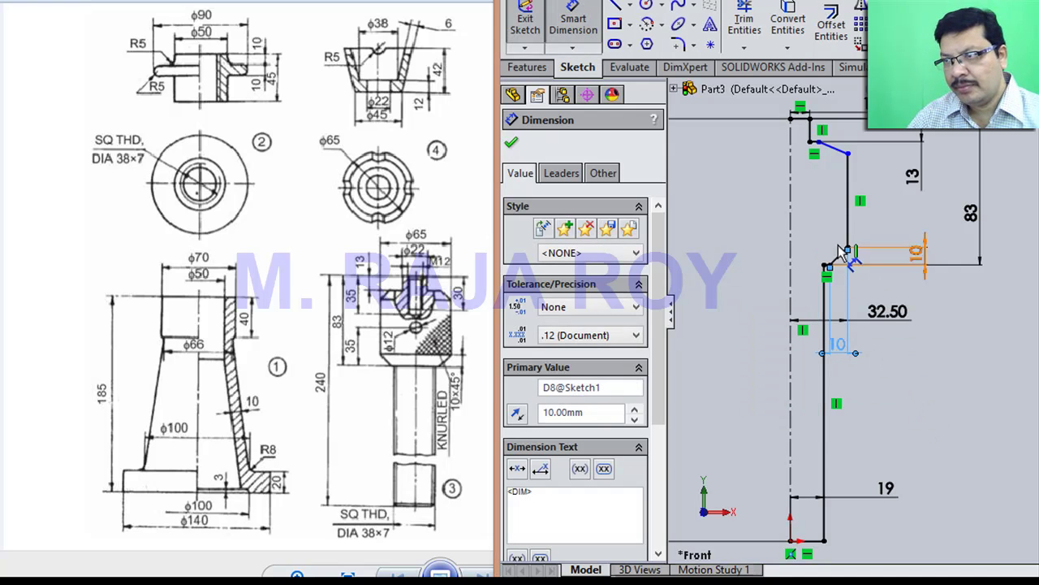
Step: Dimension the vertical height of the head's upper sloped corner as 10 mm
click(843, 161)
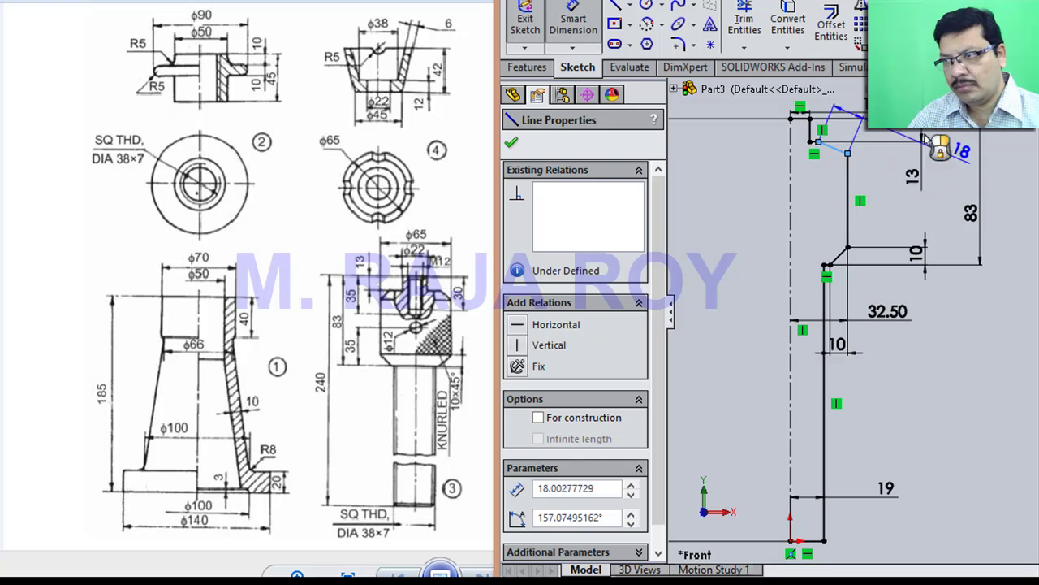
click(875, 156)
text(10)
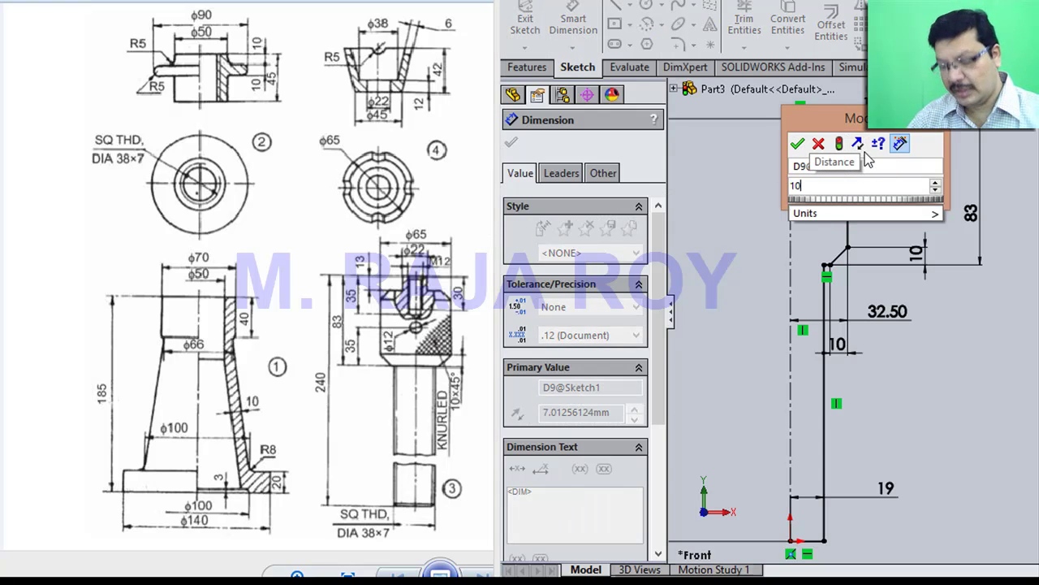
key(Return)
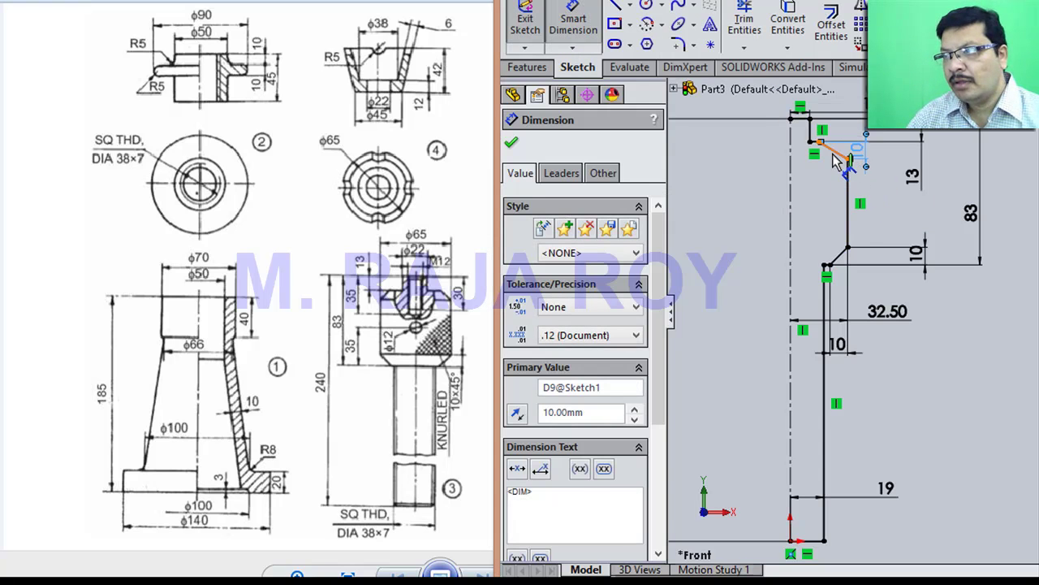